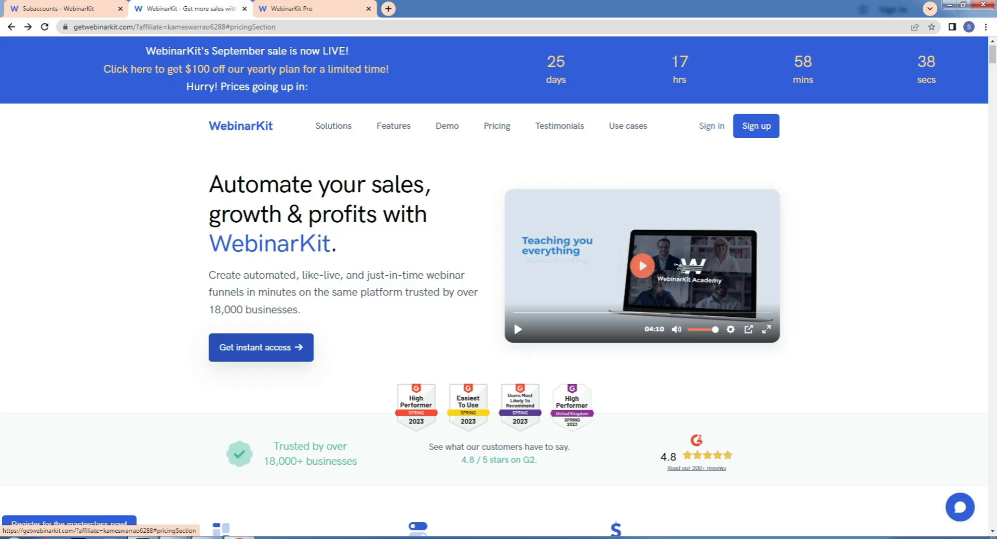
Jump to the pricing section and compare the WebinarKit and WebinarKit Pro plans.
{"action": "left_click", "coordinate": [261, 348]}
{"action": "scroll", "coordinate": [261, 347], "scroll_direction": "down", "scroll_amount": 3}
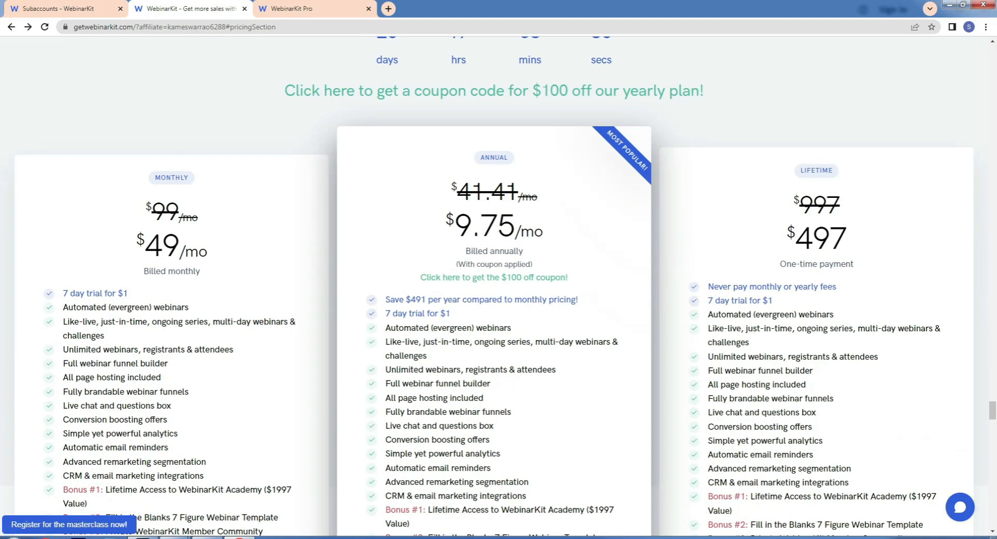
{"action": "scroll", "coordinate": [495, 285], "scroll_direction": "down", "scroll_amount": 1}
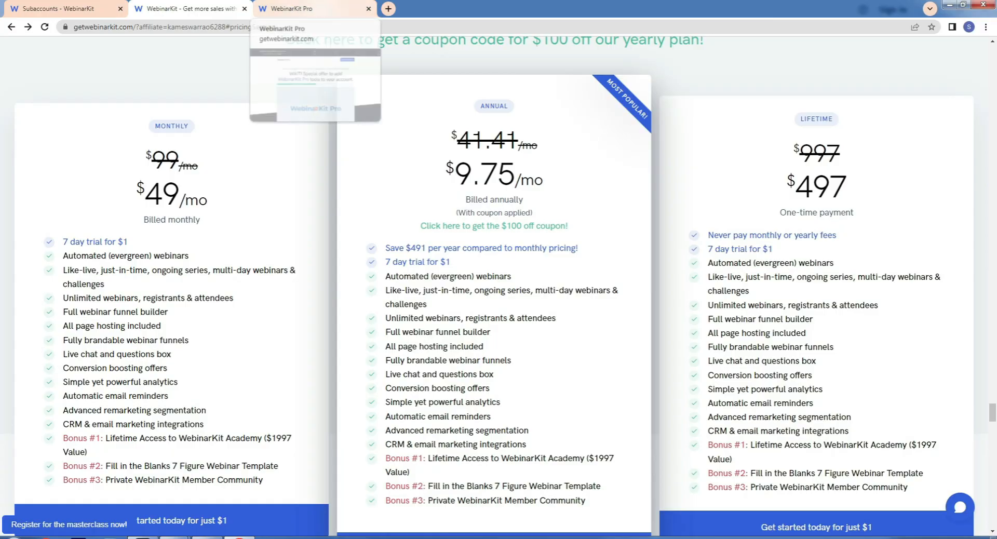
{"action": "left_click", "coordinate": [301, 8]}
{"action": "scroll", "coordinate": [493, 270], "scroll_direction": "down", "scroll_amount": 9}
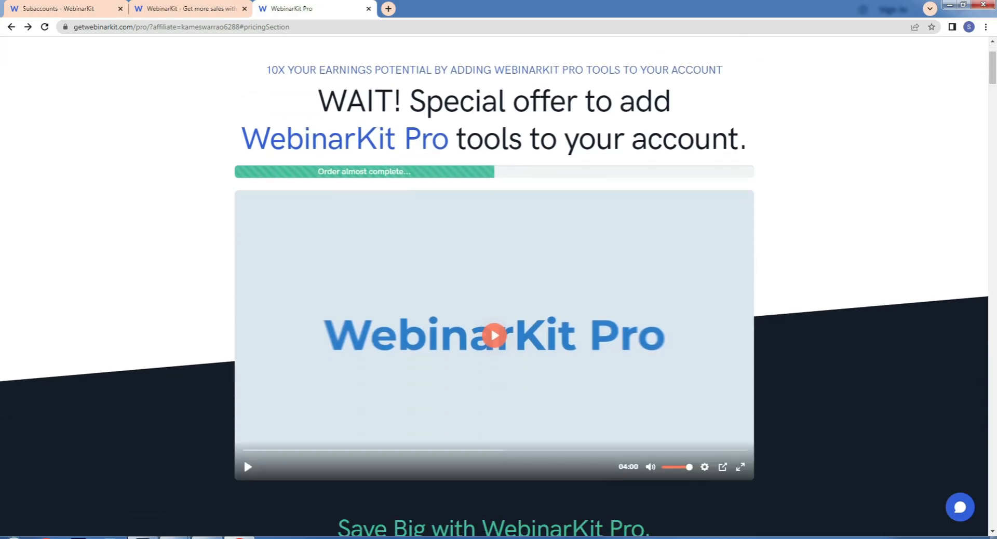
{"action": "scroll", "coordinate": [493, 270], "scroll_direction": "down", "scroll_amount": 6}
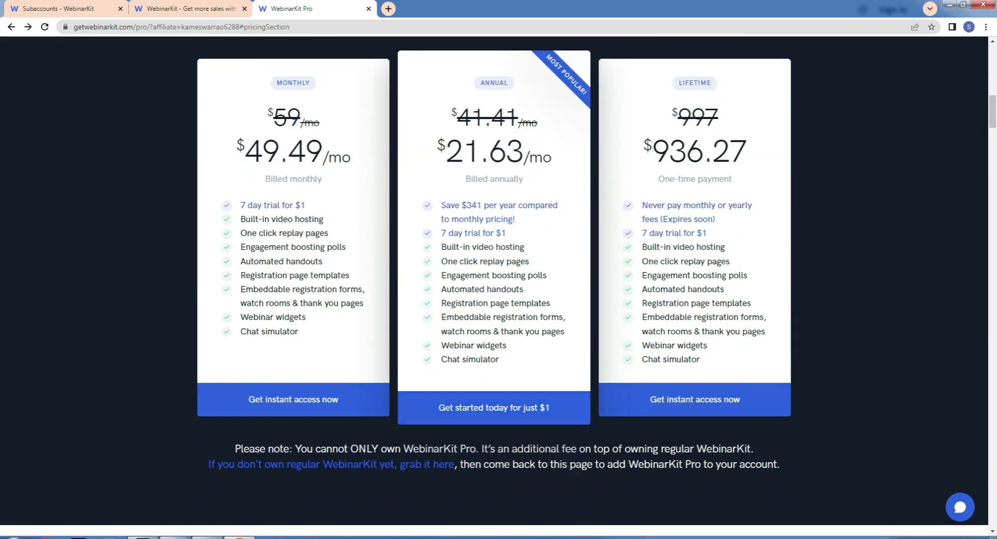
Recheck both pricing tabs, ending on the Webinarkit Autowebinar PDF flyer.
{"action": "left_click", "coordinate": [207, 537]}
{"action": "left_click", "coordinate": [190, 9]}
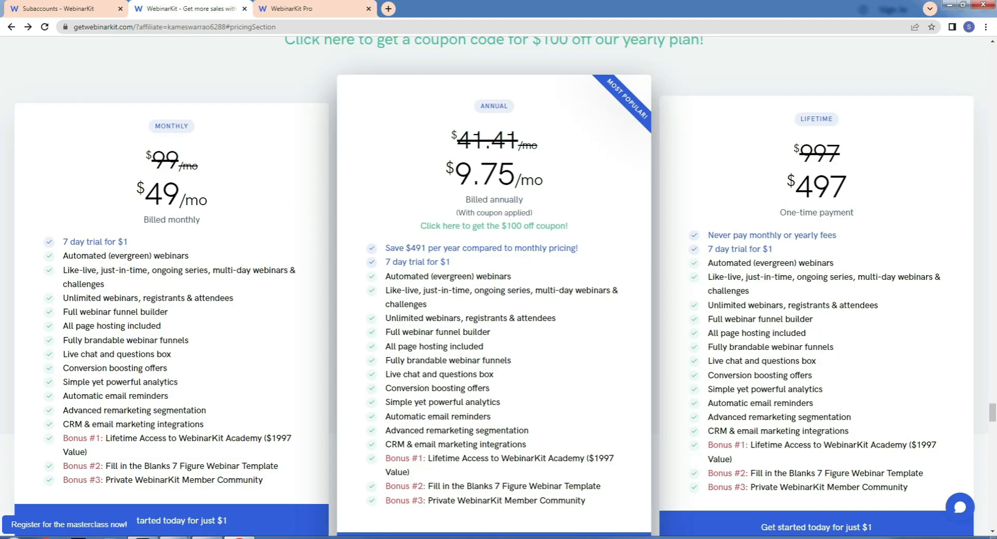
{"action": "left_click", "coordinate": [291, 9]}
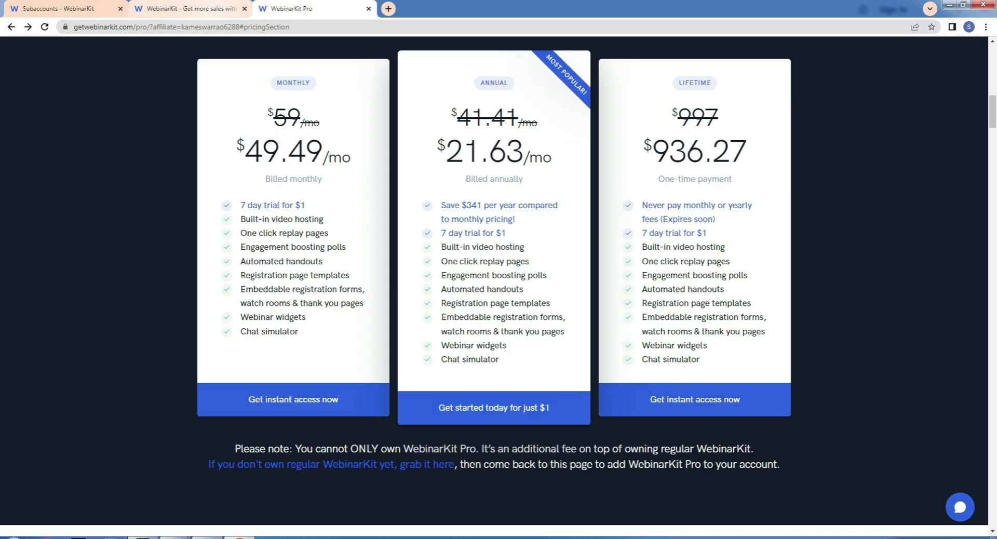
{"action": "left_click", "coordinate": [190, 9]}
{"action": "scroll", "coordinate": [495, 286], "scroll_direction": "down", "scroll_amount": 2}
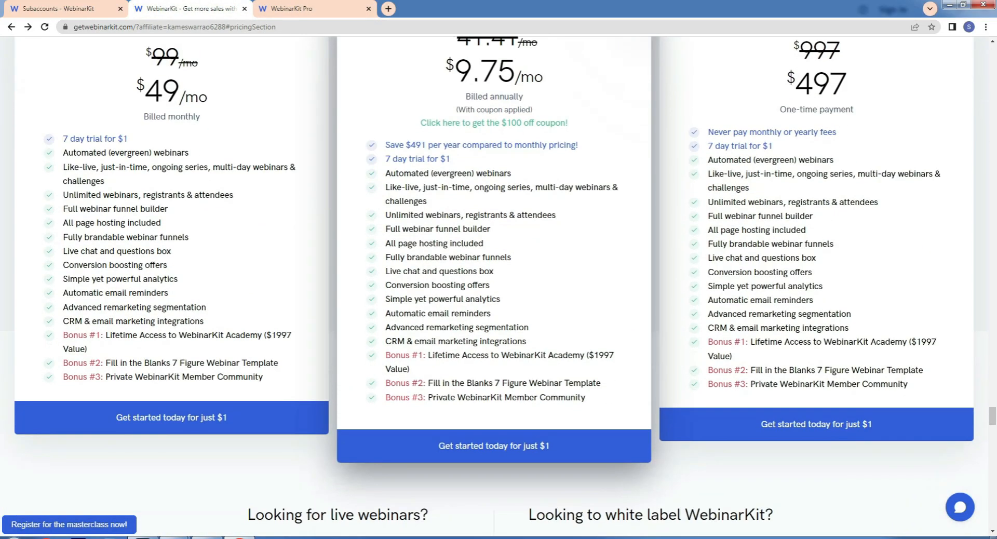
{"action": "left_click", "coordinate": [208, 538]}
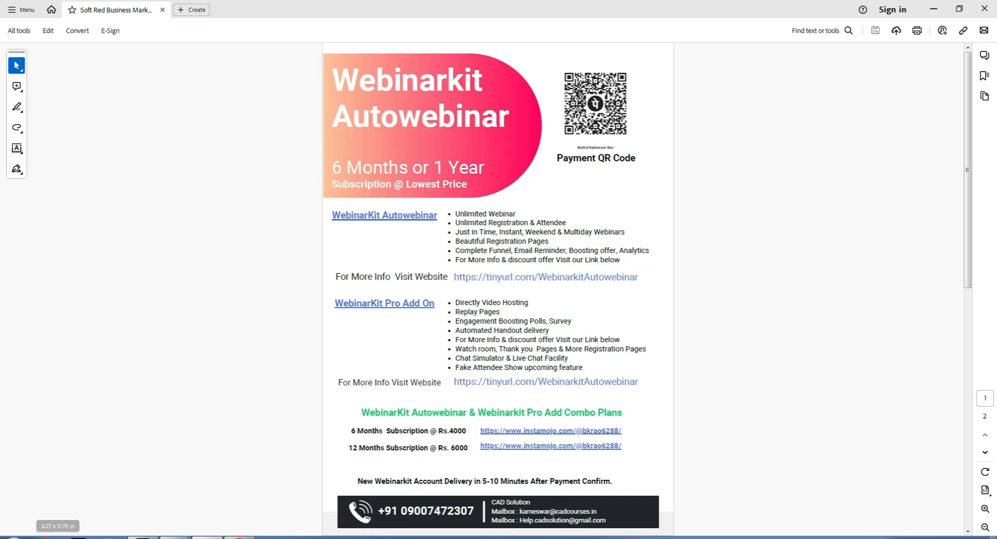
Start the annual $1 checkout for the regular WebinarKit plan.
{"action": "left_click", "coordinate": [239, 537]}
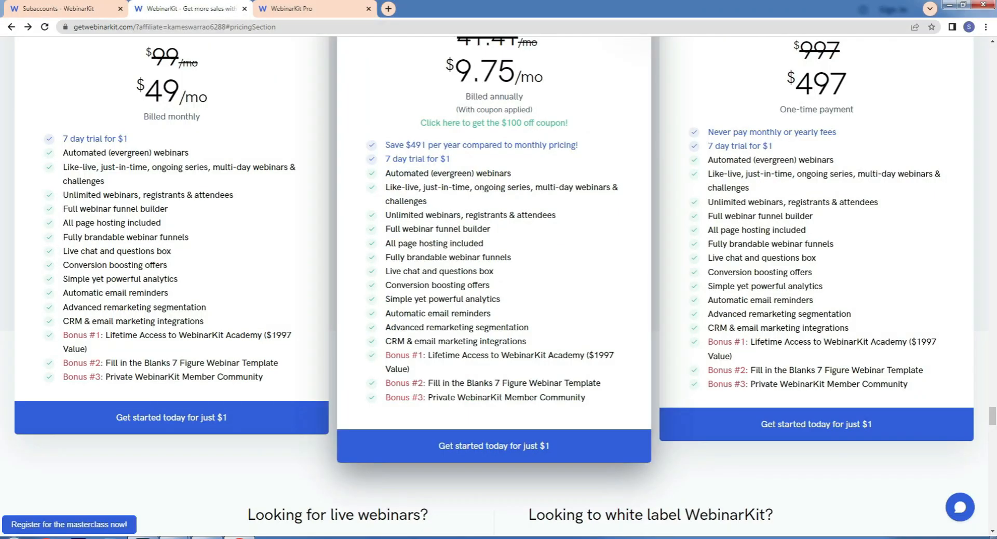
{"action": "scroll", "coordinate": [495, 285], "scroll_direction": "up", "scroll_amount": 1}
{"action": "scroll", "coordinate": [495, 286], "scroll_direction": "down", "scroll_amount": 2}
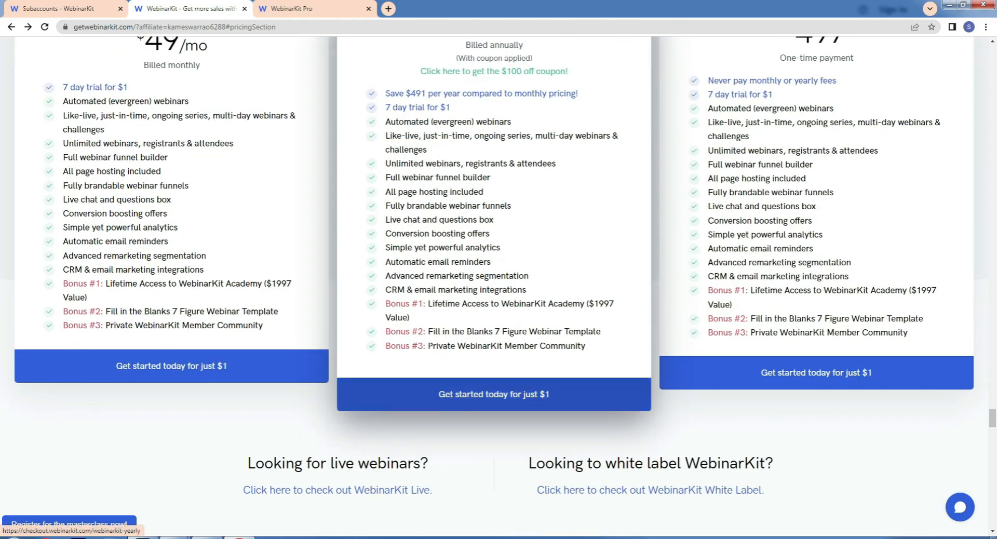
{"action": "left_click", "coordinate": [494, 394]}
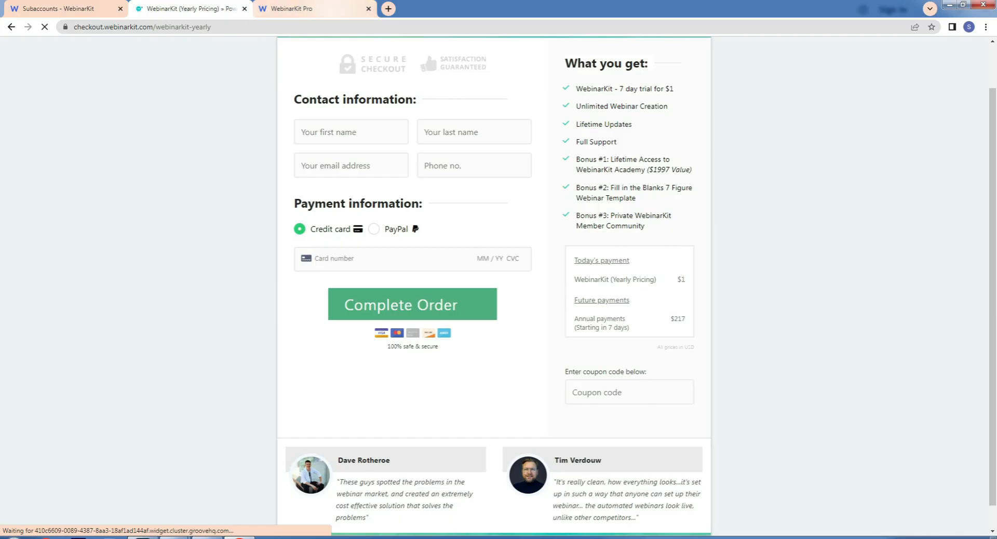
Start the annual $1 checkout for WebinarKit Pro, then return to the PDF flyer.
{"action": "left_click", "coordinate": [310, 9]}
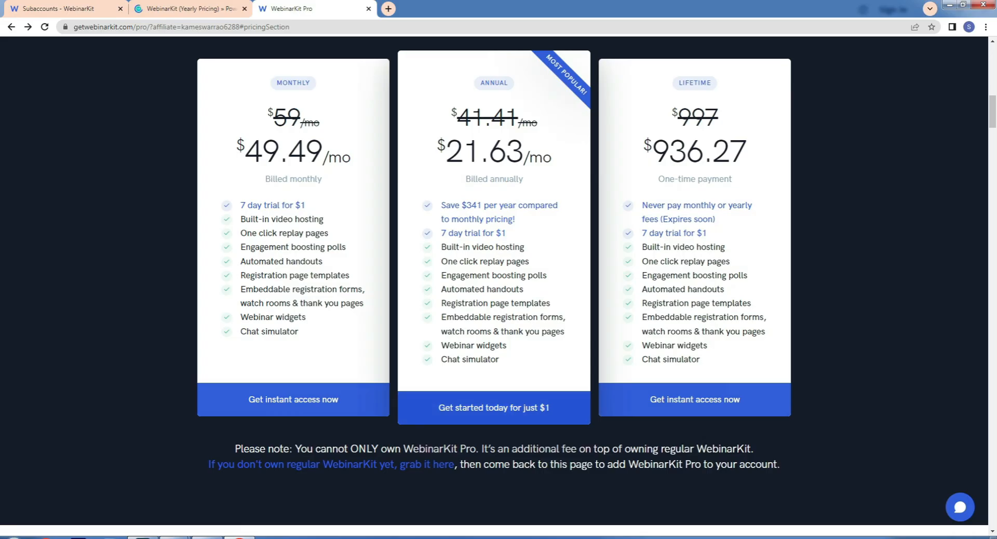
{"action": "left_click", "coordinate": [494, 407]}
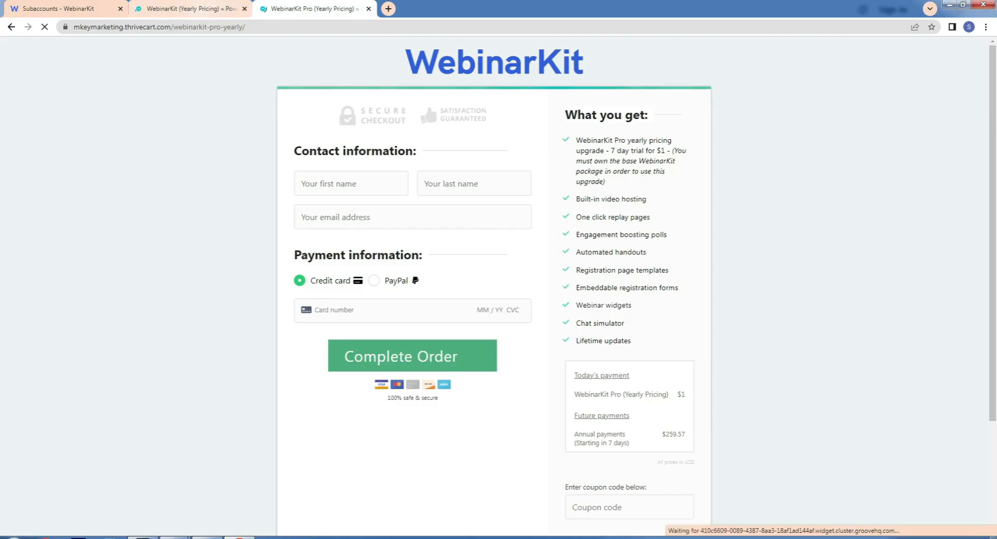
{"action": "left_click", "coordinate": [207, 537]}
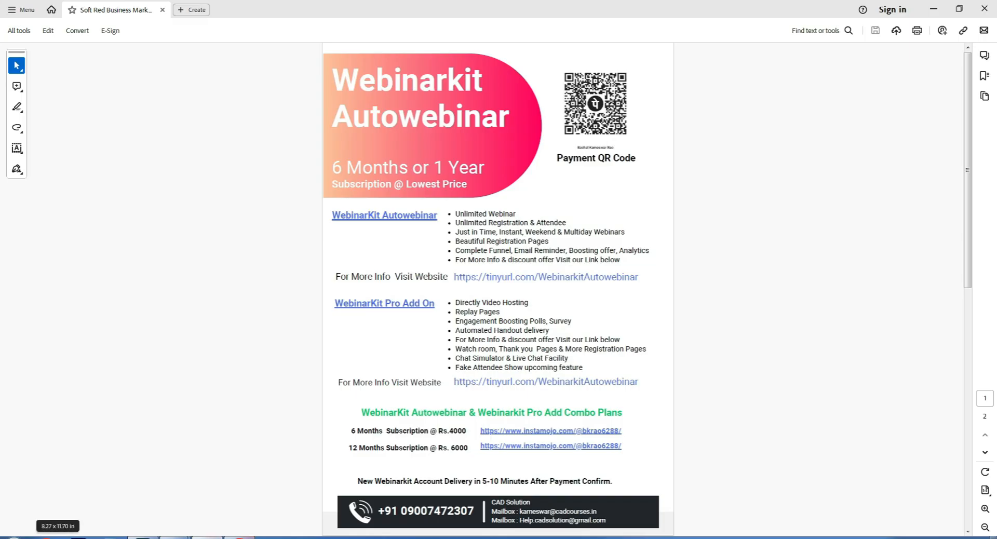
Check the account's Subaccounts list showing 2 of 50 used, then return to the flyer.
{"action": "left_click", "coordinate": [240, 537]}
{"action": "left_click", "coordinate": [59, 9]}
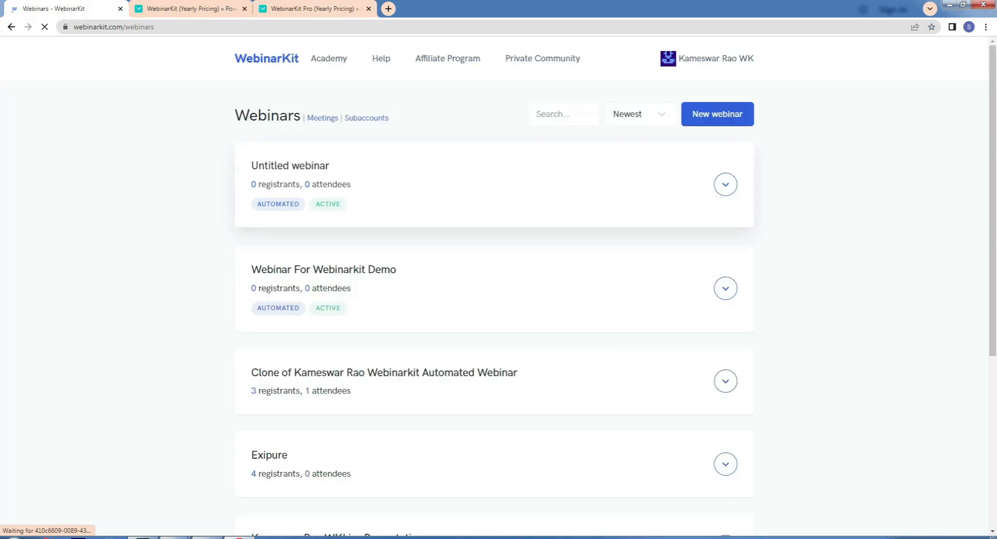
{"action": "left_click", "coordinate": [366, 118]}
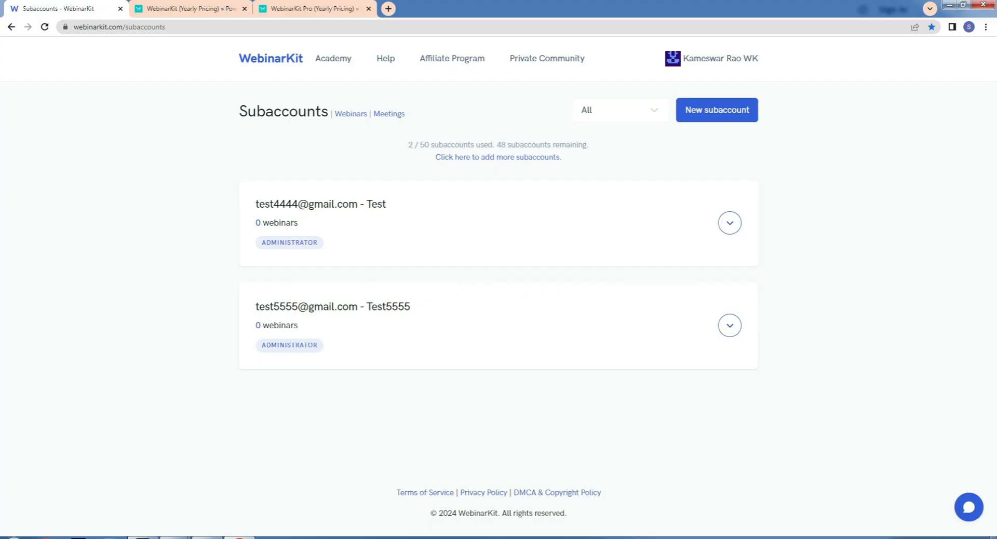
{"action": "left_click", "coordinate": [206, 537]}
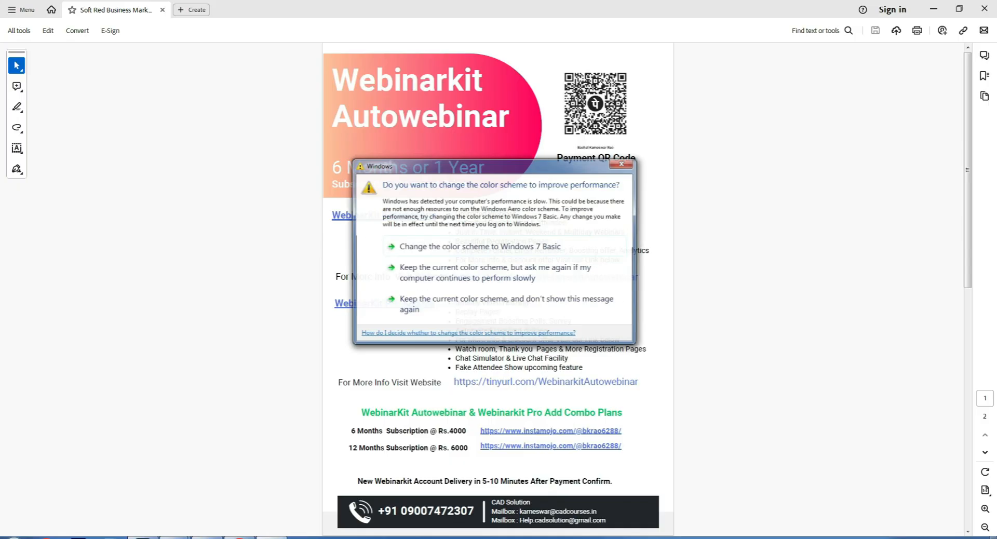
Close the Windows colour-scheme prompt covering the flyer.
{"action": "left_click", "coordinate": [623, 164]}
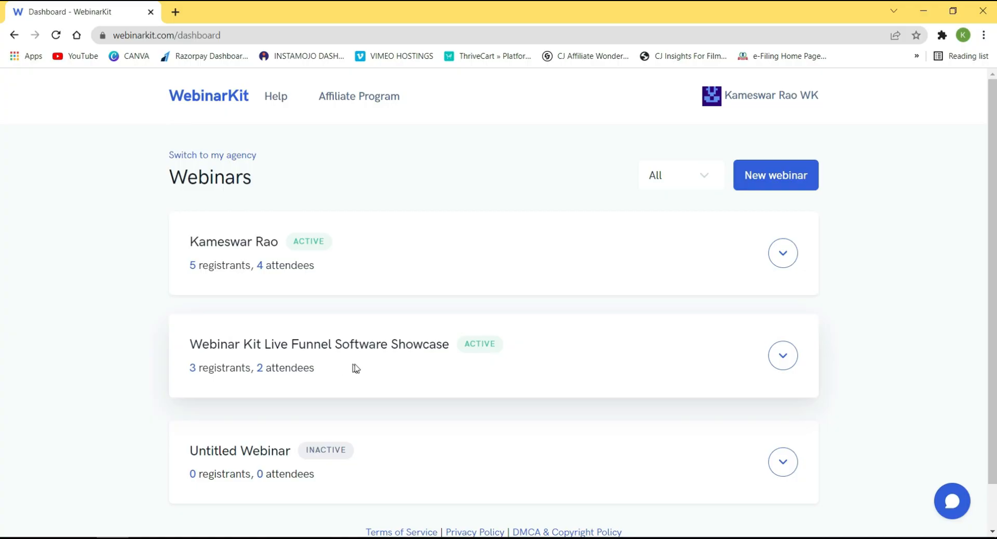
{"action": "left_click", "coordinate": [783, 462]}
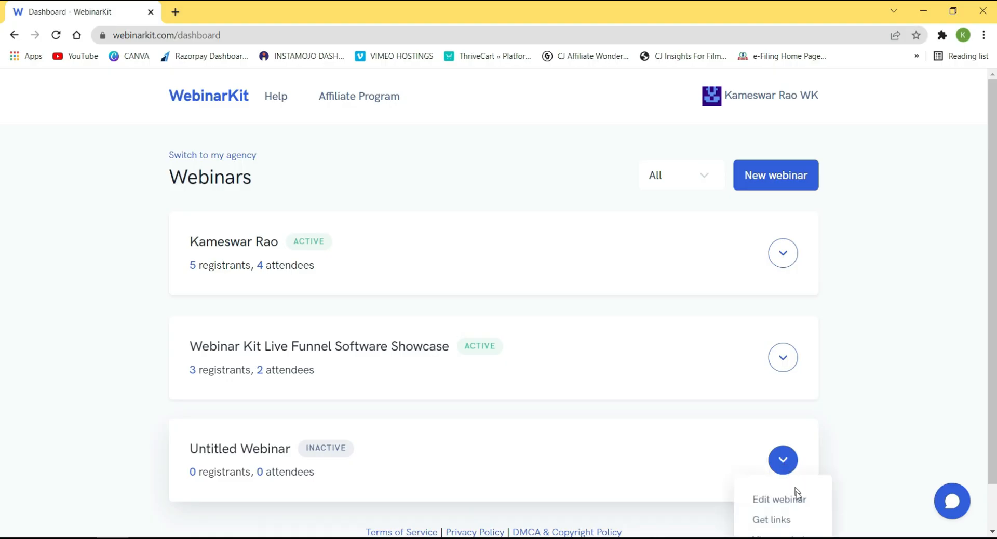
{"action": "left_click", "coordinate": [784, 500]}
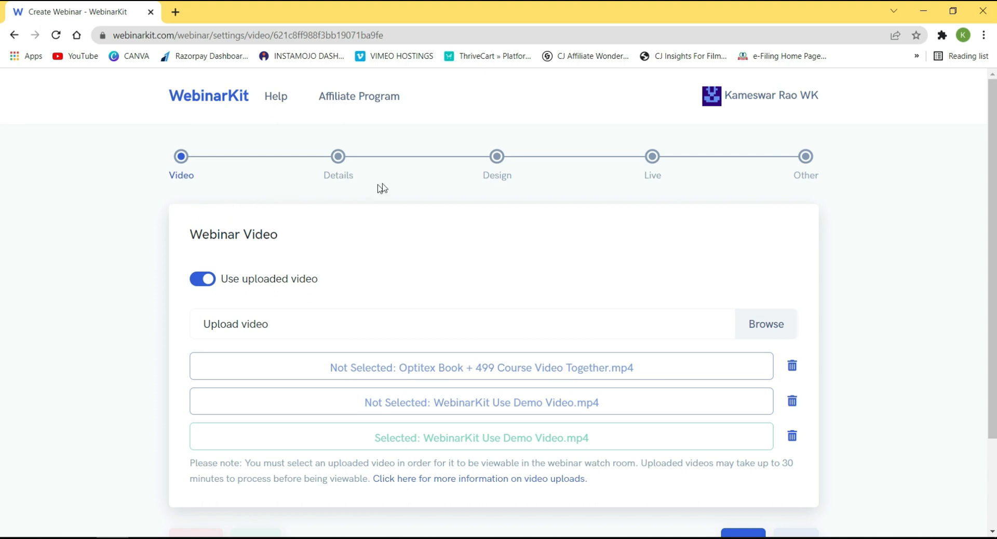
{"action": "left_click", "coordinate": [347, 151]}
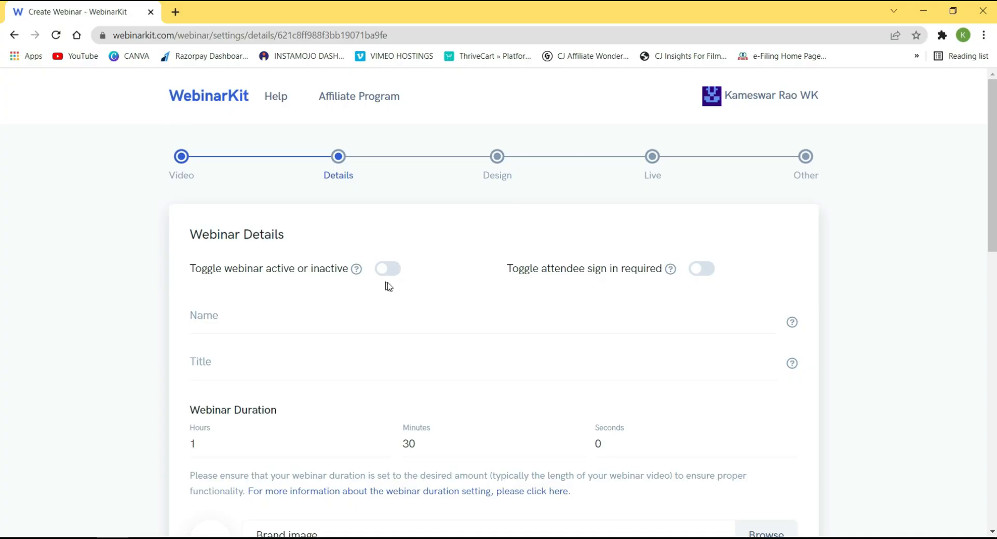
{"action": "left_click", "coordinate": [730, 108]}
{"action": "left_click", "coordinate": [723, 137]}
{"action": "scroll", "coordinate": [658, 241], "scroll_direction": "down", "scroll_amount": 2}
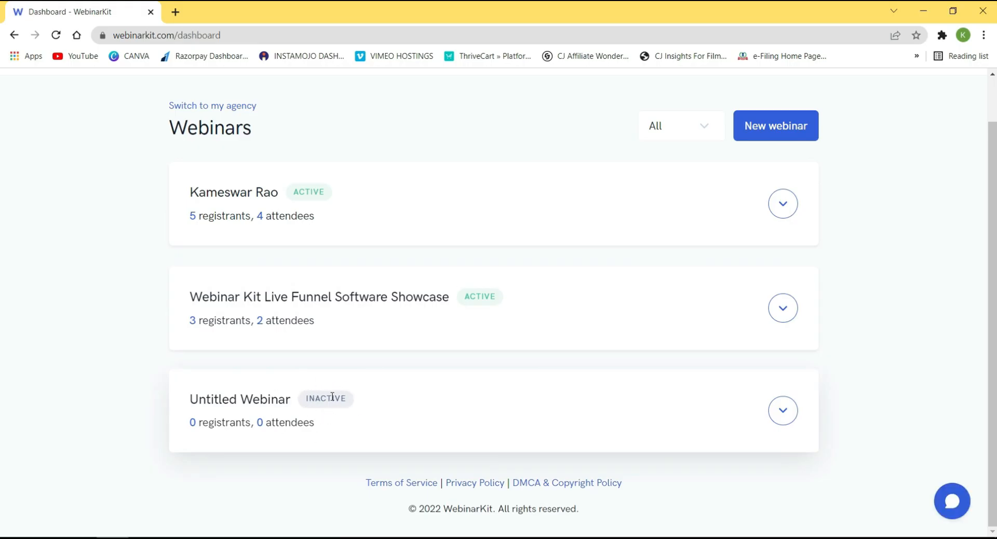
{"action": "scroll", "coordinate": [332, 396], "scroll_direction": "up", "scroll_amount": 2}
{"action": "left_click", "coordinate": [255, 32]}
{"action": "key", "text": "ctrl+c"}
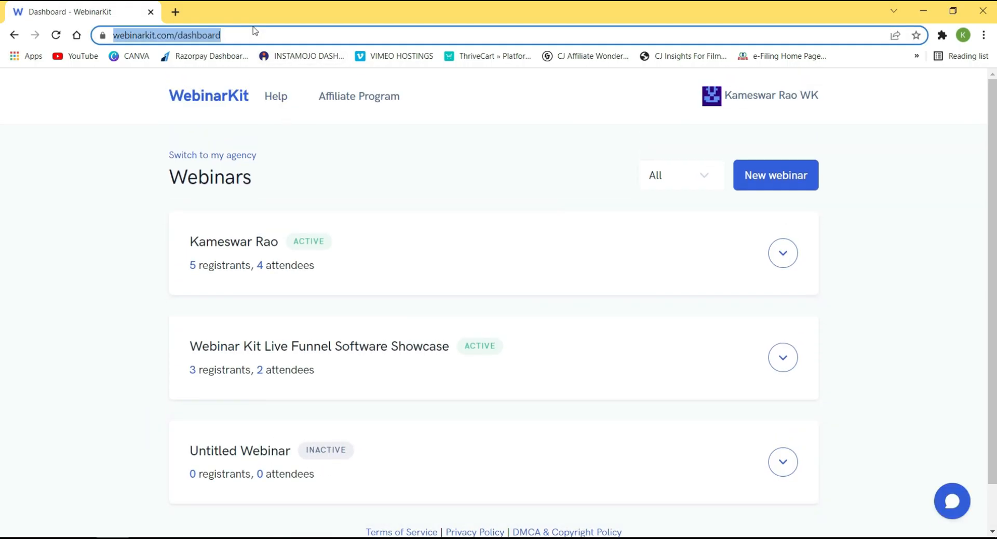
Load the pasted WebinarKit dashboard address in a second browser tab.
{"action": "left_click", "coordinate": [183, 18]}
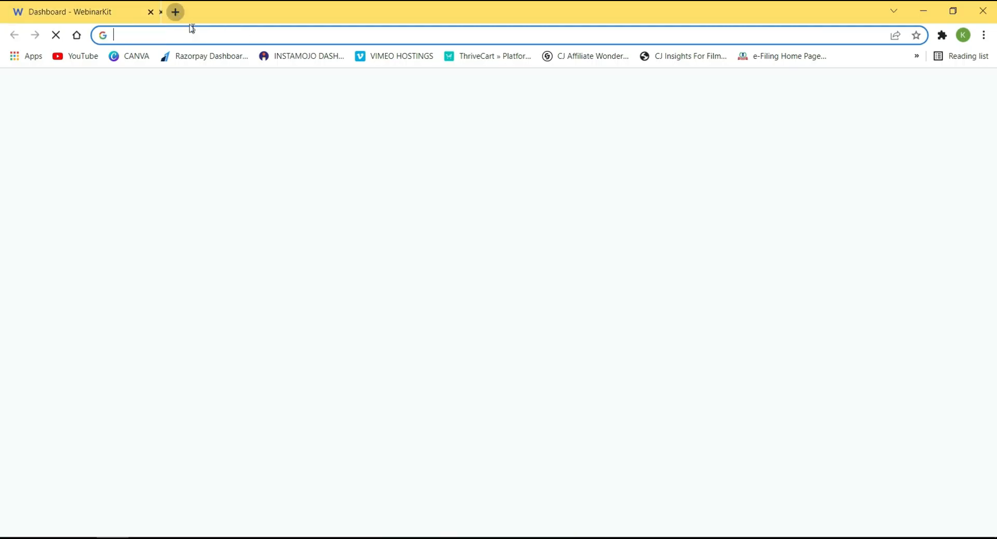
{"action": "left_click", "coordinate": [200, 33]}
{"action": "key", "text": "ctrl+v"}
{"action": "key", "text": "Return"}
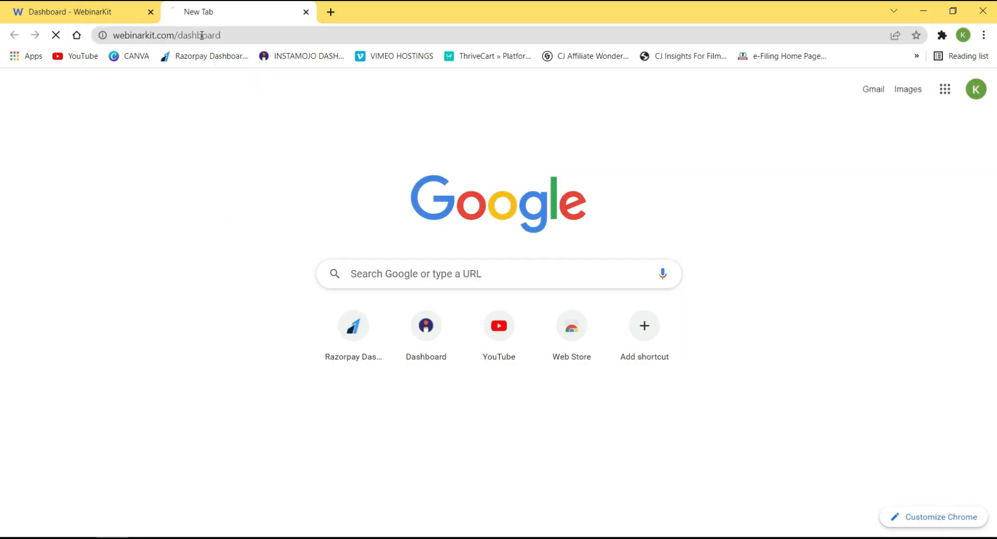
Edit the Untitled Webinar and go to its Details step.
{"action": "left_click", "coordinate": [94, 7]}
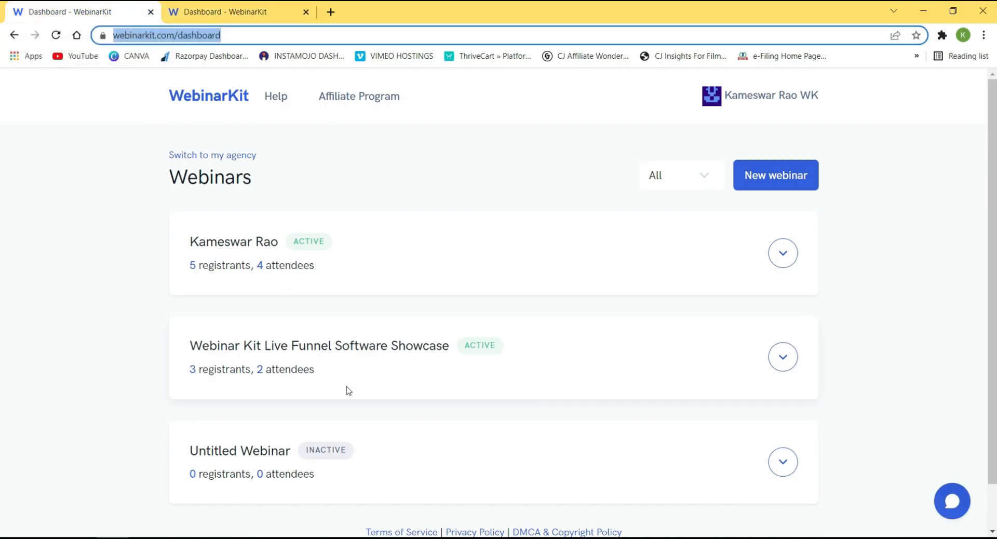
{"action": "left_click", "coordinate": [783, 460]}
{"action": "left_click", "coordinate": [780, 499]}
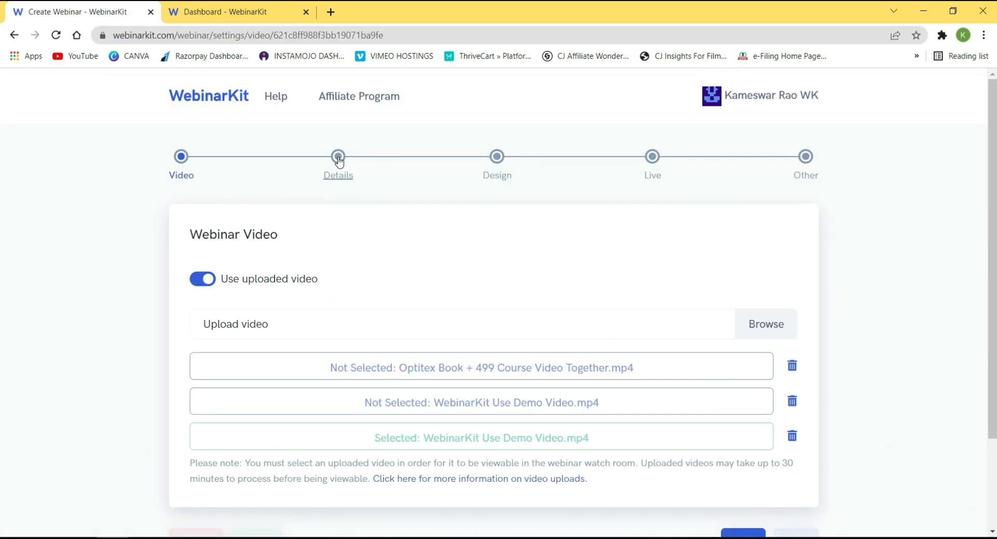
{"action": "left_click", "coordinate": [338, 156]}
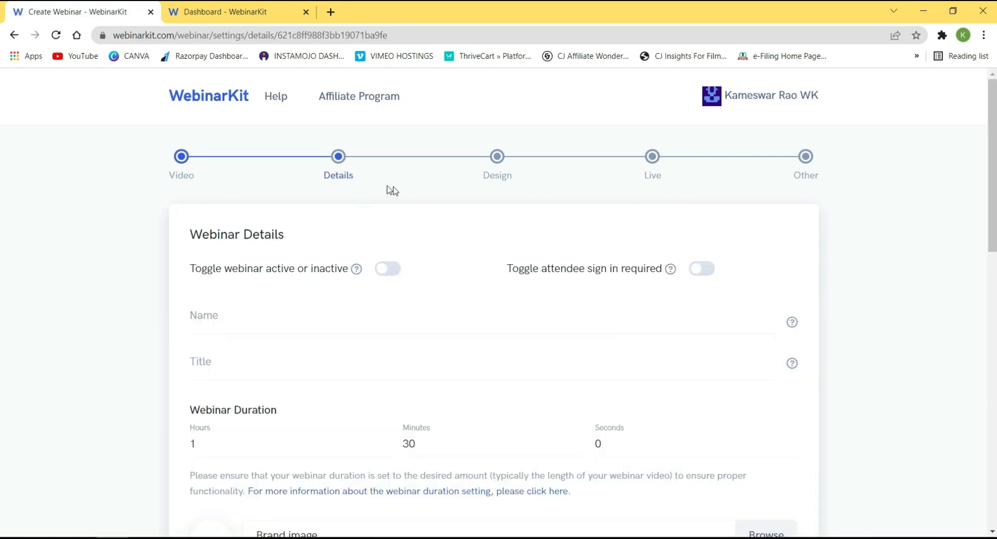
{"action": "scroll", "coordinate": [363, 219], "scroll_direction": "down", "scroll_amount": 1}
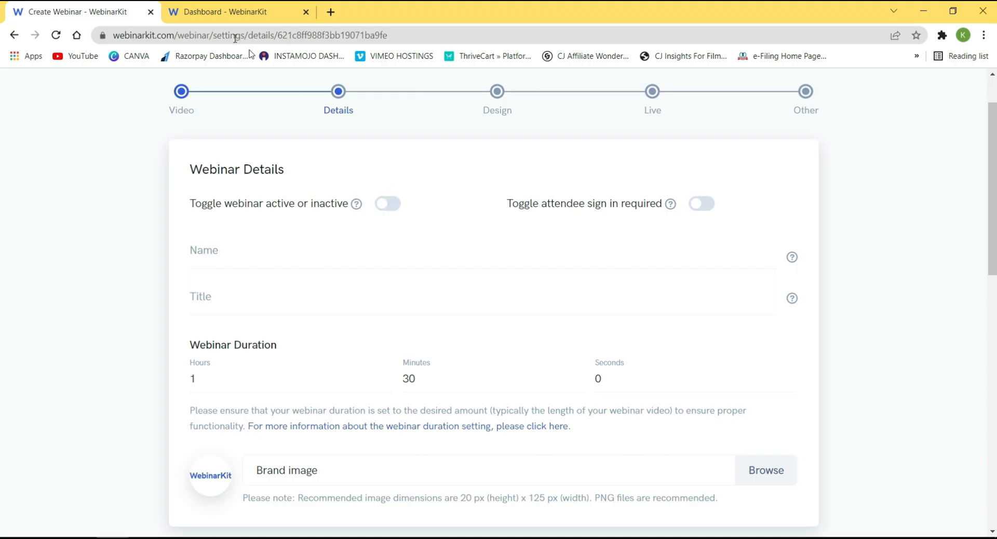
Check the dashboard list, then switch the Untitled Webinar to active and save.
{"action": "left_click", "coordinate": [224, 12]}
{"action": "scroll", "coordinate": [362, 400], "scroll_direction": "down", "scroll_amount": 1}
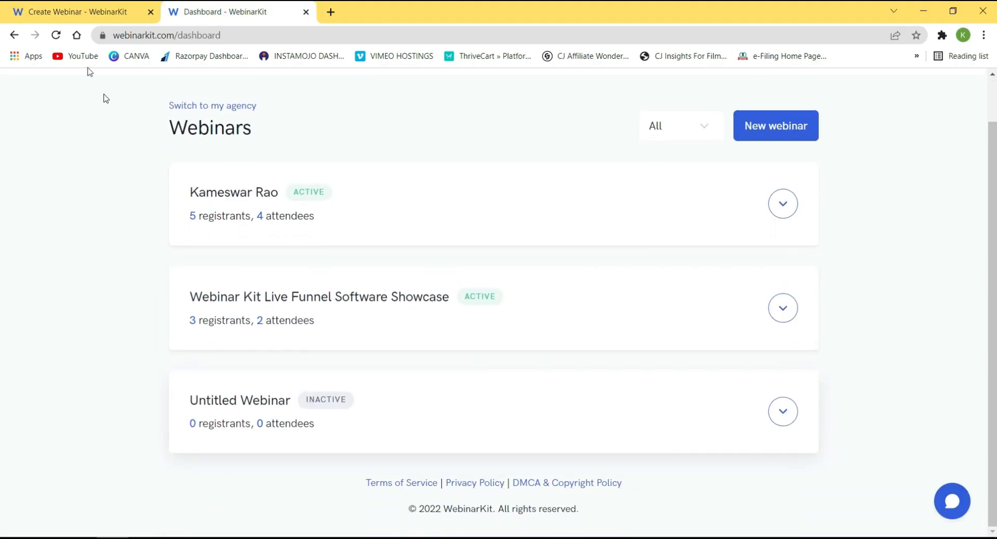
{"action": "left_click", "coordinate": [68, 6]}
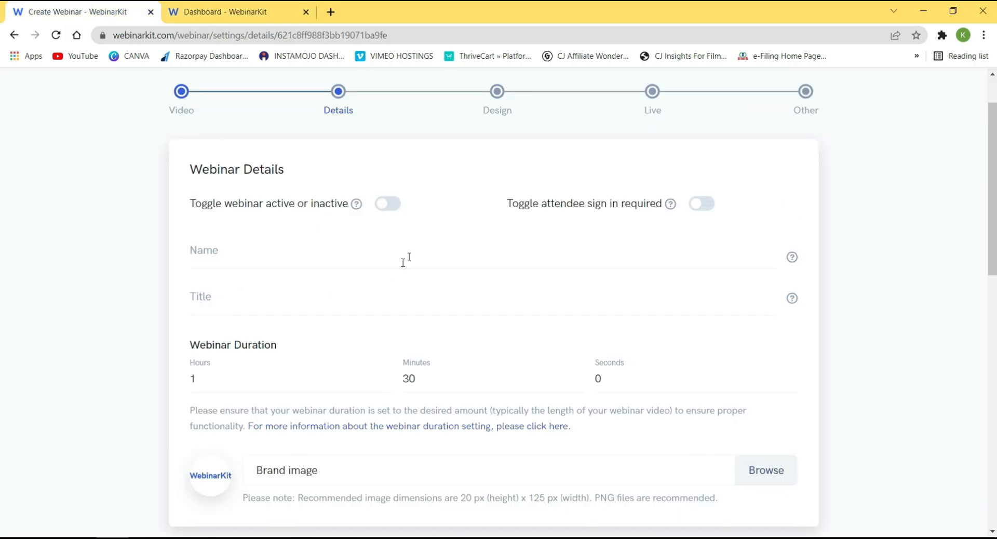
{"action": "left_click", "coordinate": [389, 204]}
{"action": "left_click_drag", "start_coordinate": [992, 212], "coordinate": [975, 439]}
{"action": "left_click", "coordinate": [740, 431]}
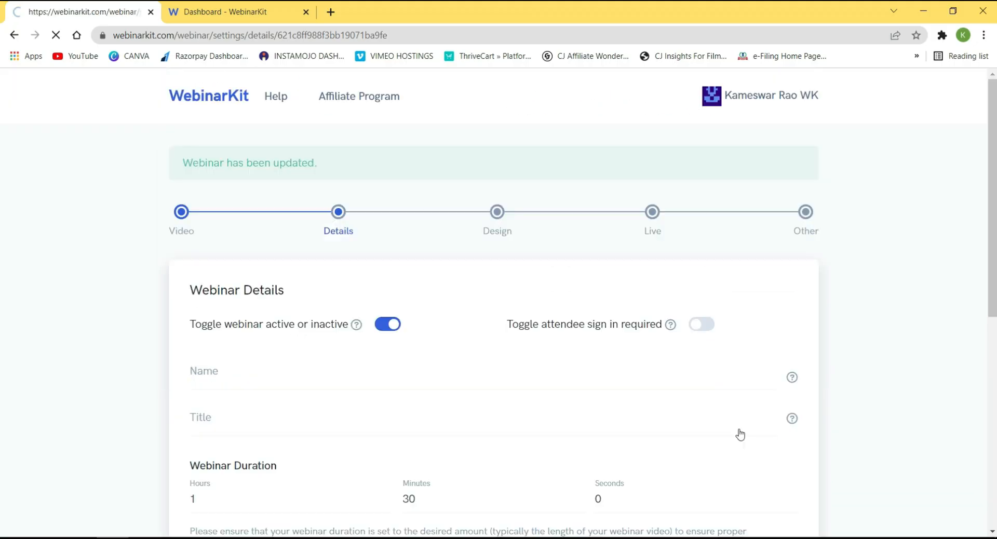
Reload the dashboard, then turn the webinar's active setting off and save.
{"action": "left_click", "coordinate": [245, 6]}
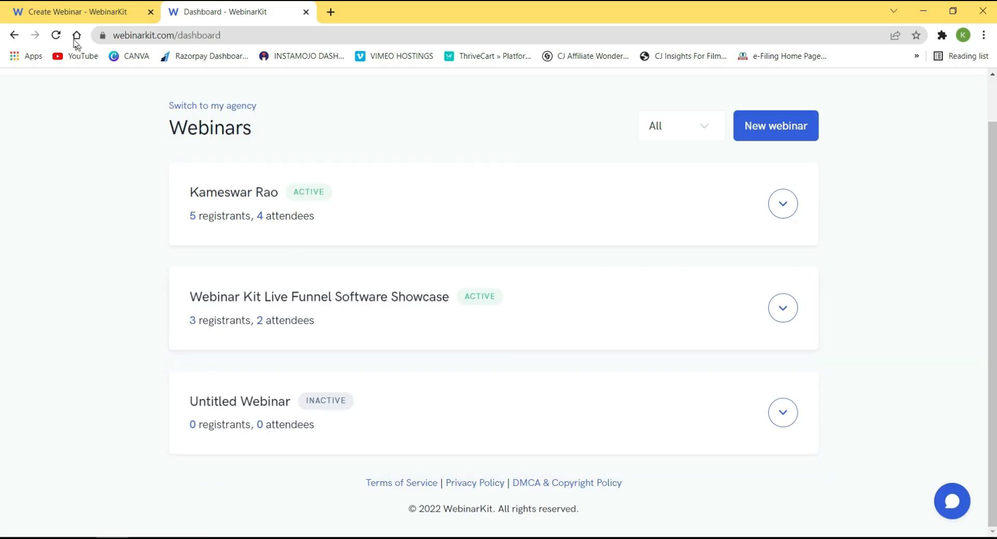
{"action": "left_click", "coordinate": [56, 35]}
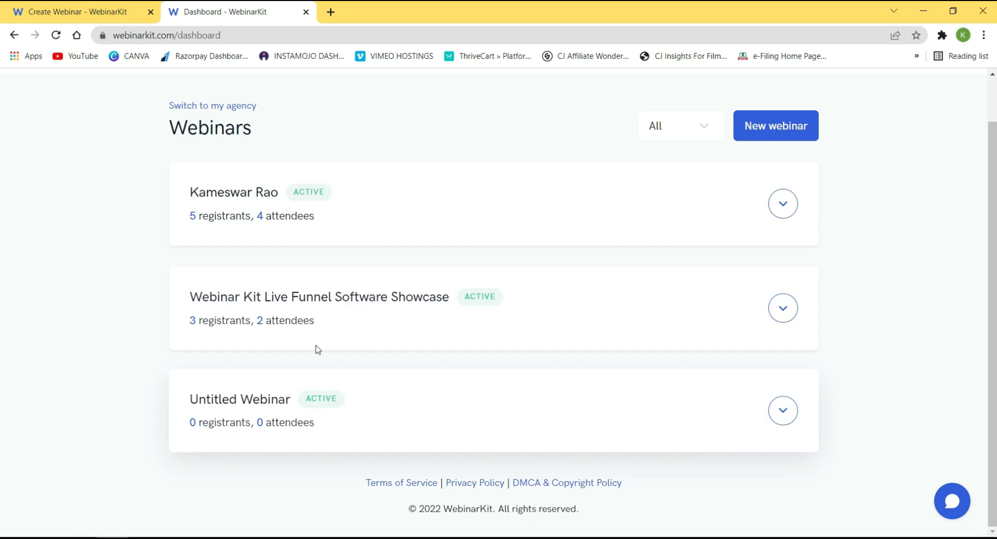
{"action": "left_click", "coordinate": [106, 10]}
{"action": "left_click", "coordinate": [385, 273]}
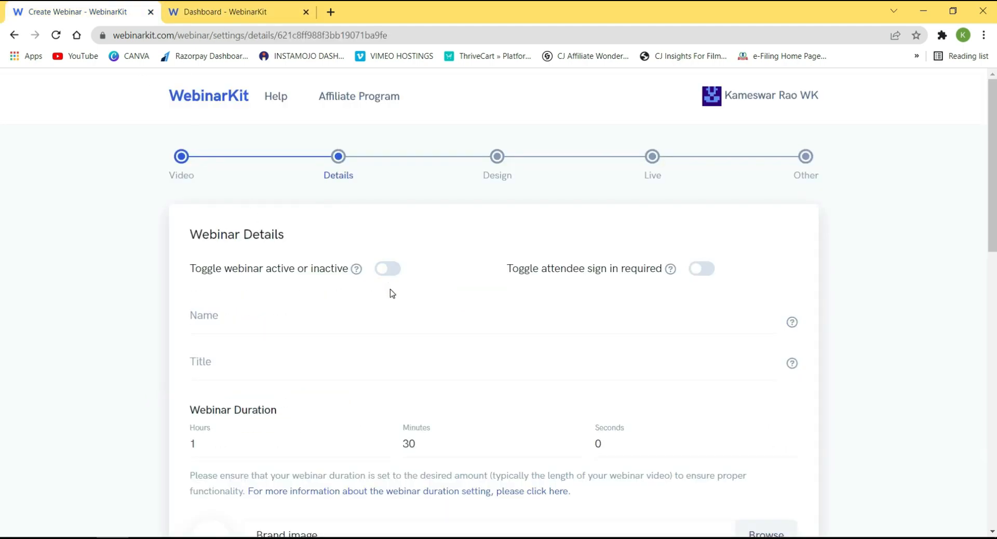
{"action": "left_click_drag", "start_coordinate": [993, 189], "coordinate": [970, 478]}
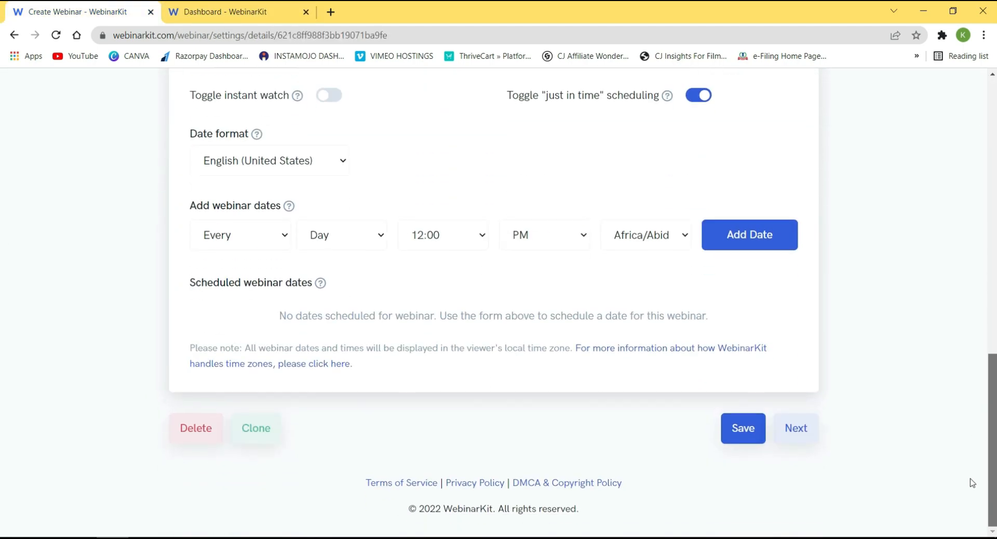
{"action": "left_click", "coordinate": [731, 430]}
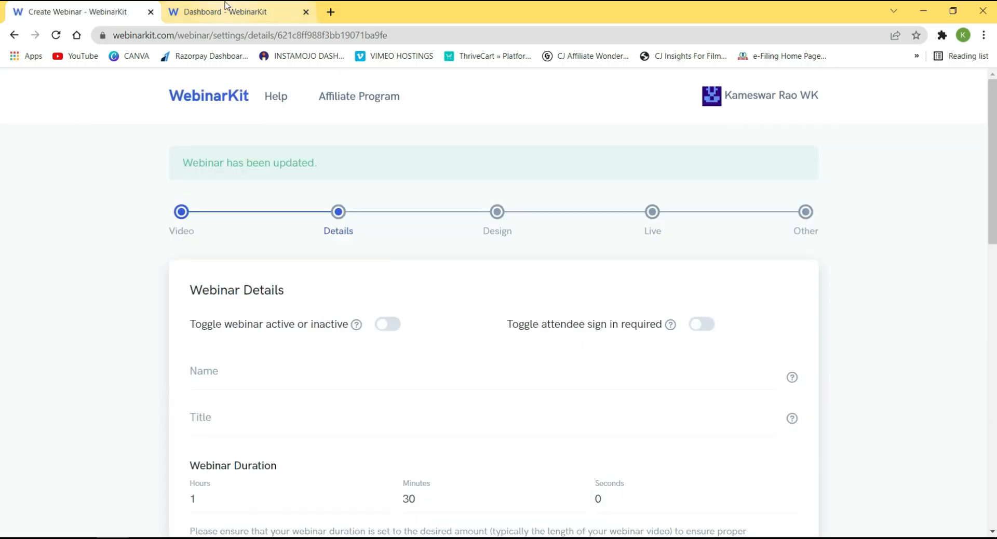
Reload the dashboard, then switch the webinar back to active and save.
{"action": "left_click", "coordinate": [244, 12]}
{"action": "left_click", "coordinate": [56, 37]}
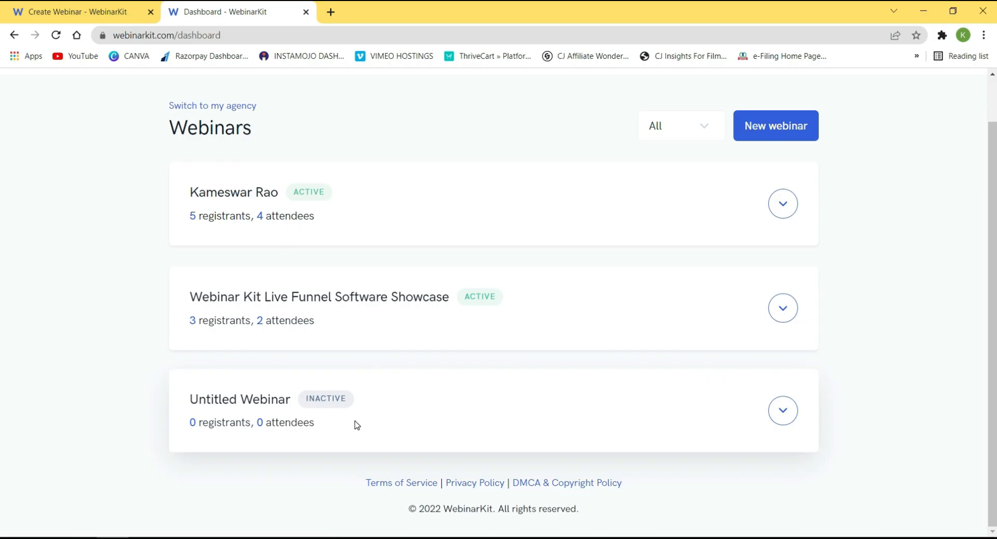
{"action": "left_click", "coordinate": [73, 6]}
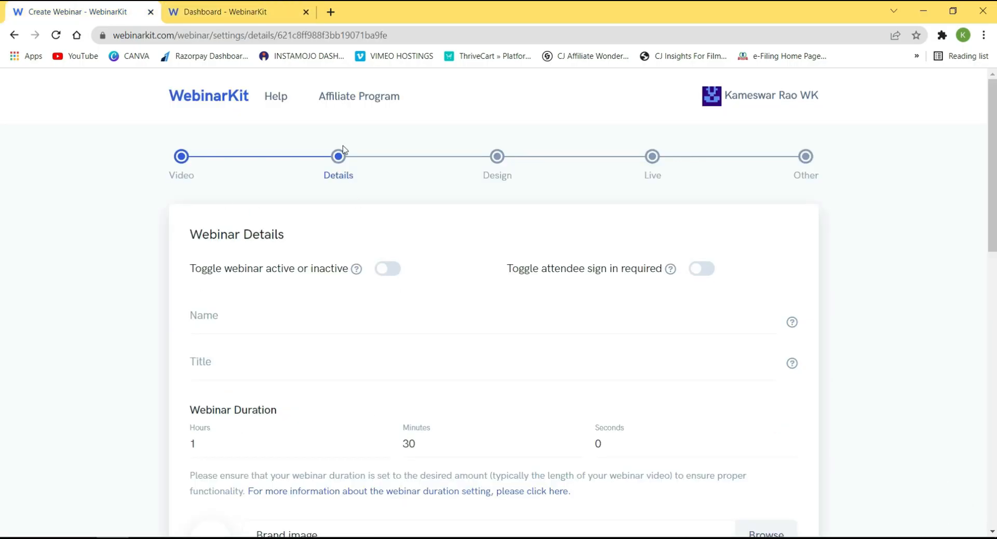
{"action": "left_click", "coordinate": [396, 272]}
{"action": "left_click_drag", "start_coordinate": [987, 141], "coordinate": [982, 441]}
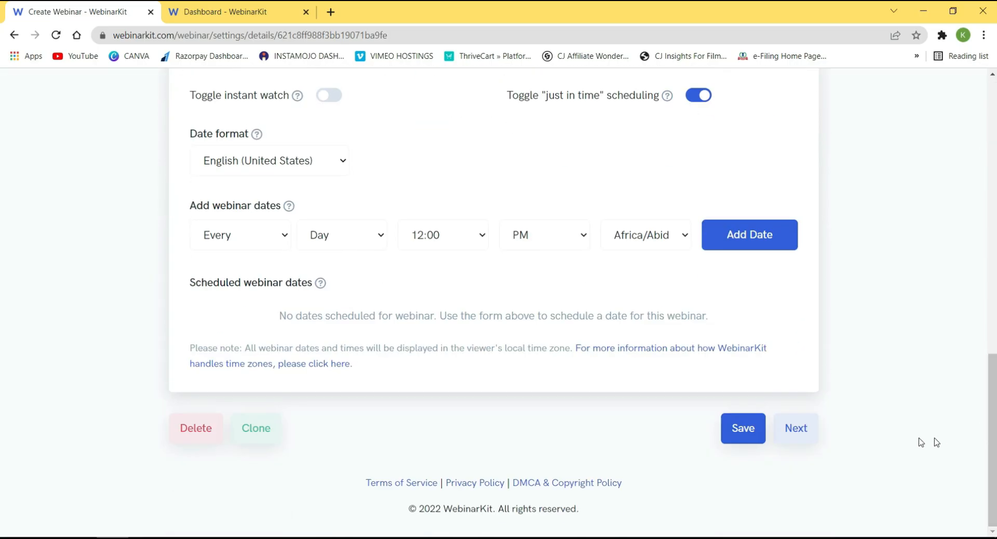
{"action": "left_click", "coordinate": [740, 434]}
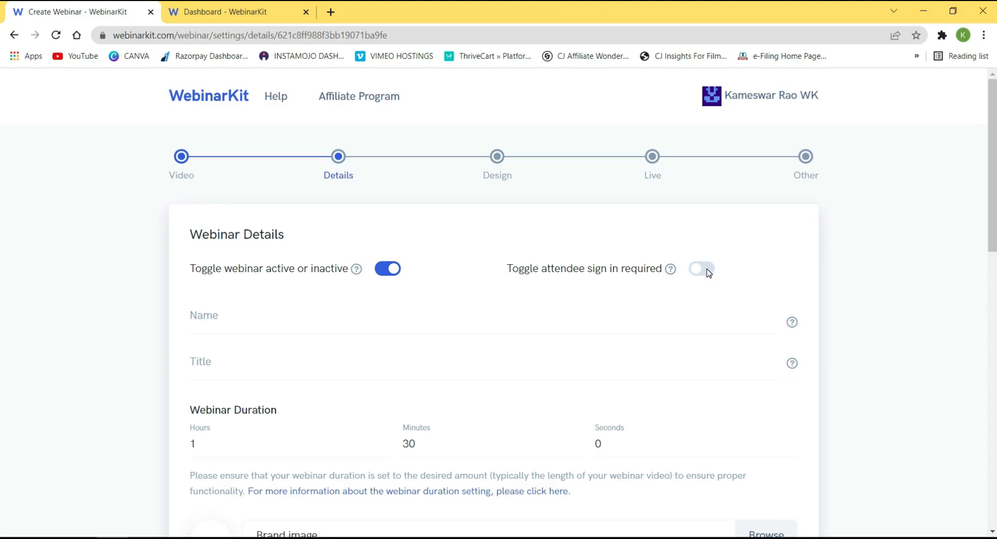
Return to the Webinars dashboard and open the Untitled Webinar's actions menu.
{"action": "mouse_move", "coordinate": [671, 271]}
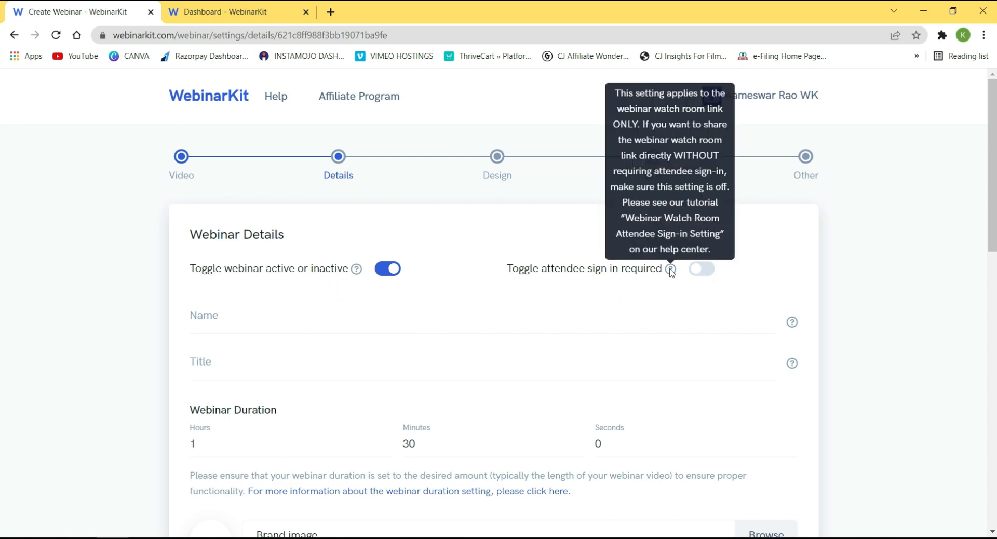
{"action": "left_click", "coordinate": [262, 13]}
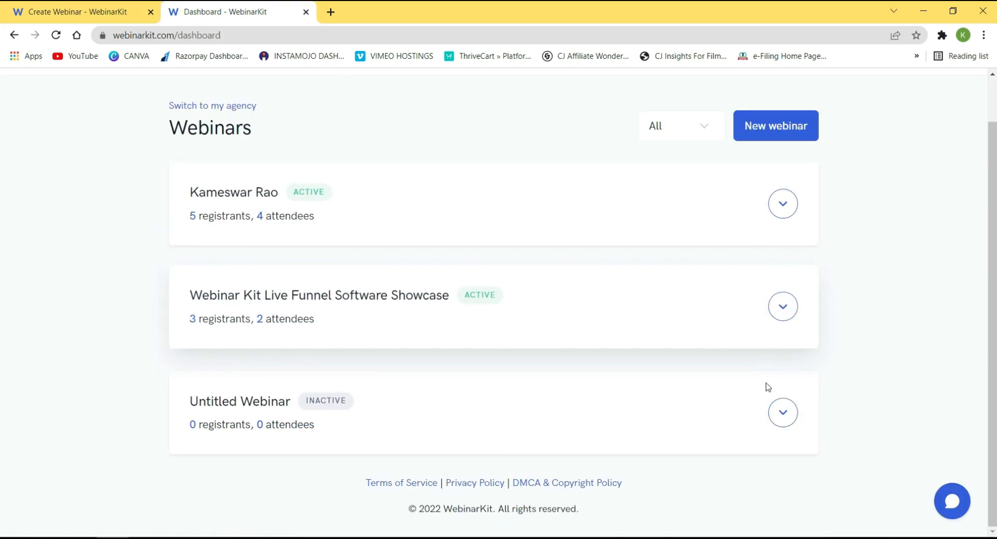
{"action": "left_click", "coordinate": [783, 412]}
{"action": "left_click", "coordinate": [773, 471]}
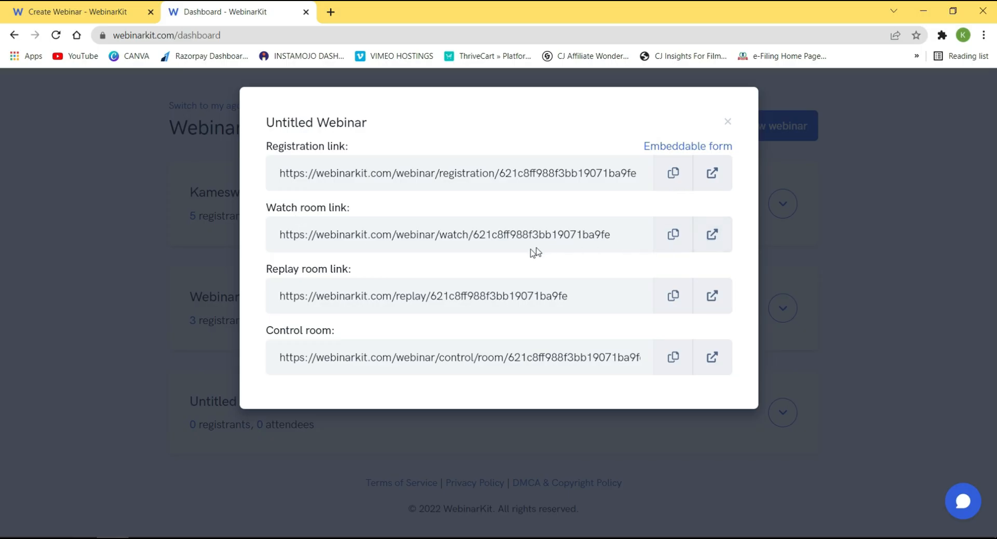
{"action": "left_click", "coordinate": [712, 234]}
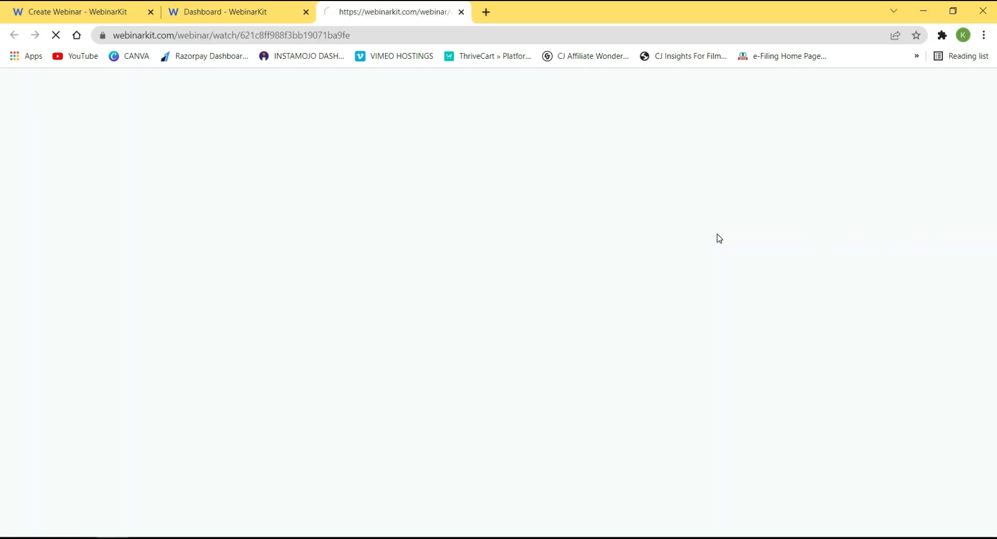
{"action": "left_click", "coordinate": [461, 11]}
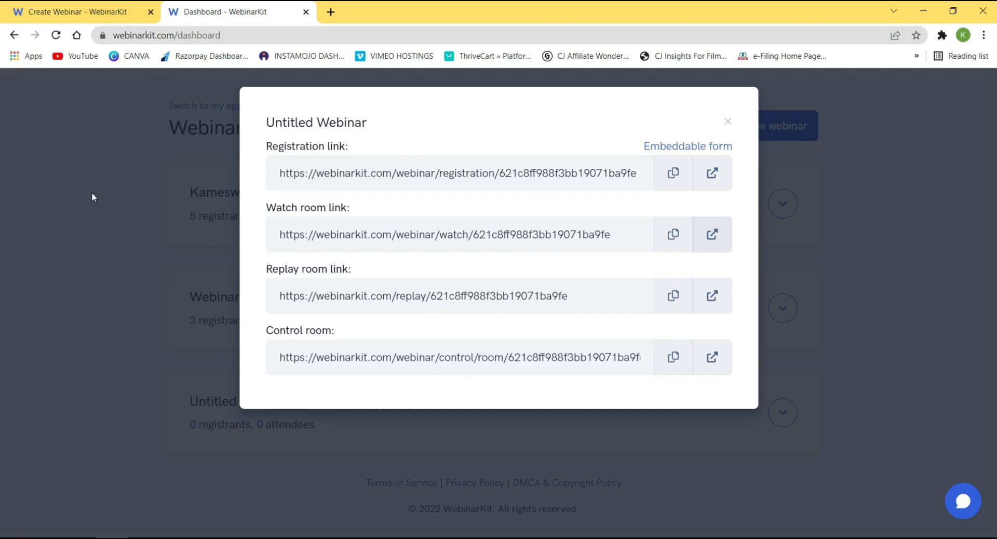
{"action": "left_click", "coordinate": [91, 193]}
{"action": "left_click", "coordinate": [43, 4]}
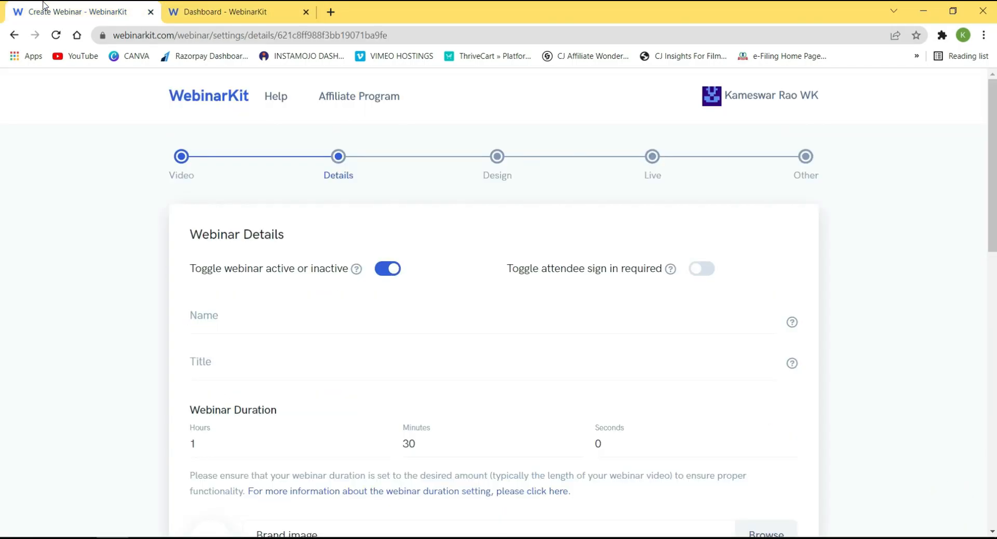
Switch on 'Toggle attendee sign in required' and save the Untitled Webinar's Details.
{"action": "left_click", "coordinate": [706, 270]}
{"action": "scroll", "coordinate": [498, 312], "scroll_direction": "down", "scroll_amount": 15}
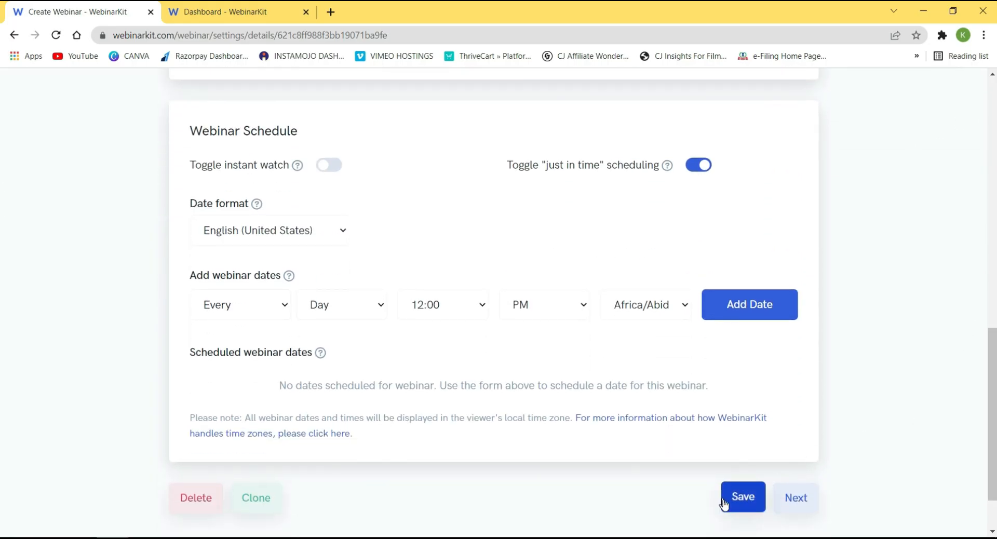
{"action": "left_click", "coordinate": [743, 498]}
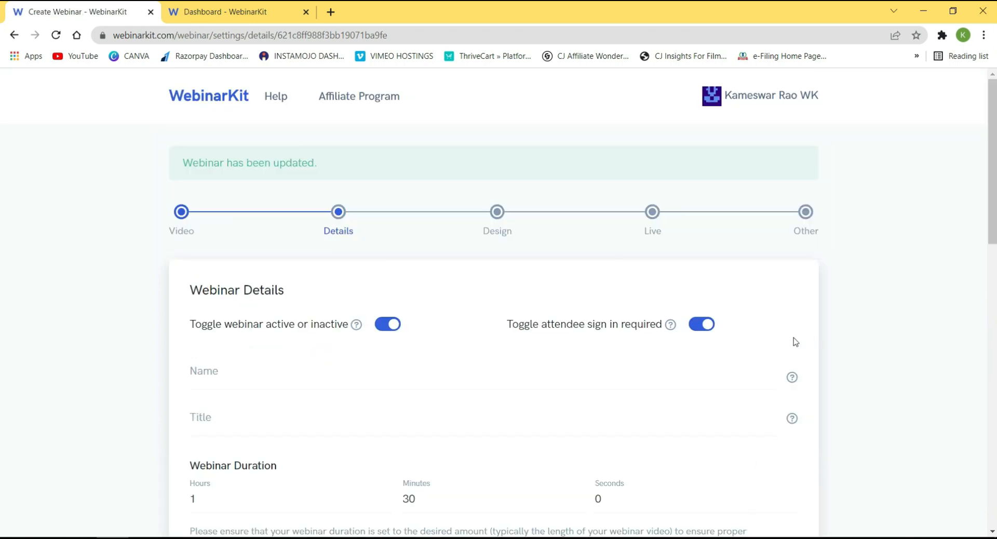
{"action": "scroll", "coordinate": [754, 280], "scroll_direction": "down", "scroll_amount": 4}
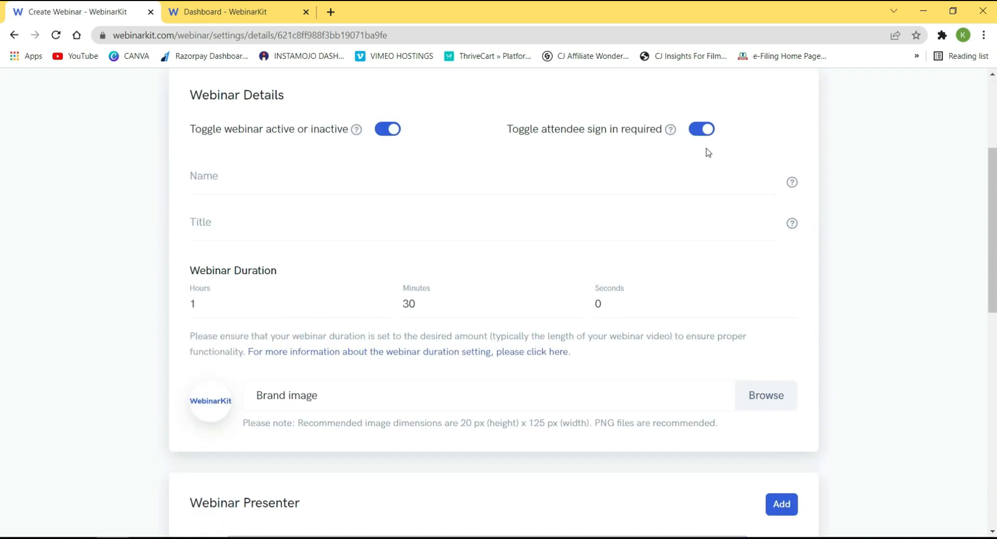
{"action": "scroll", "coordinate": [817, 384], "scroll_direction": "down", "scroll_amount": 11}
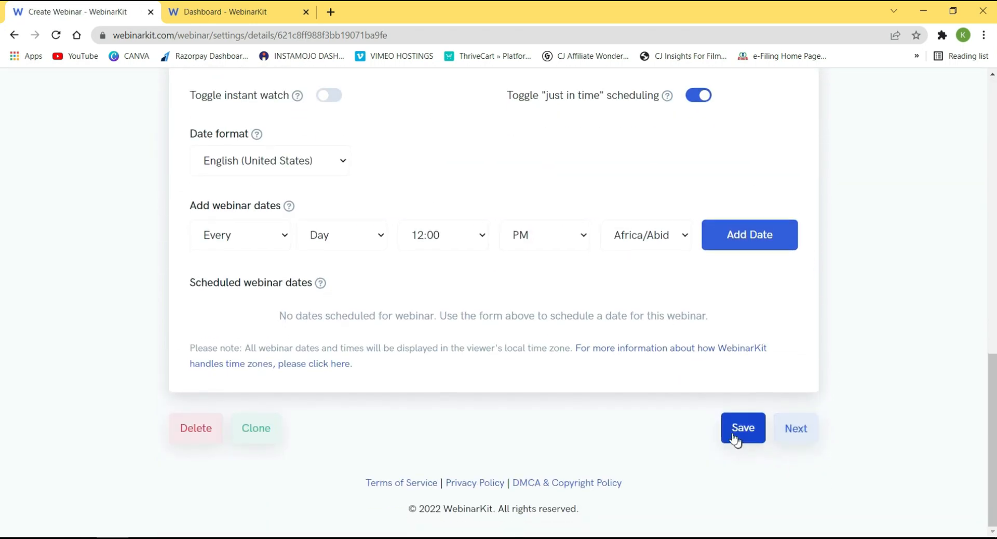
{"action": "left_click", "coordinate": [732, 427]}
{"action": "left_click", "coordinate": [227, 6]}
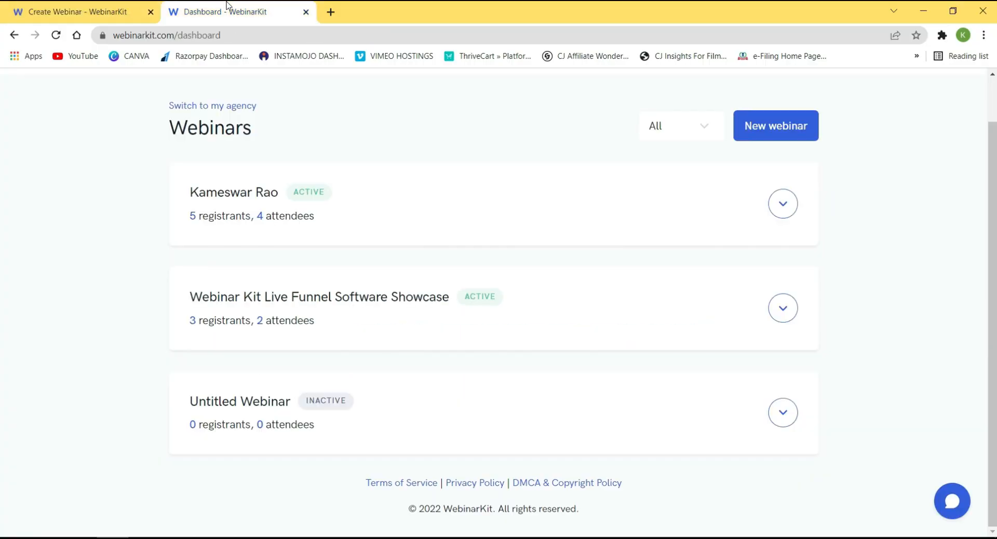
{"action": "left_click", "coordinate": [89, 7]}
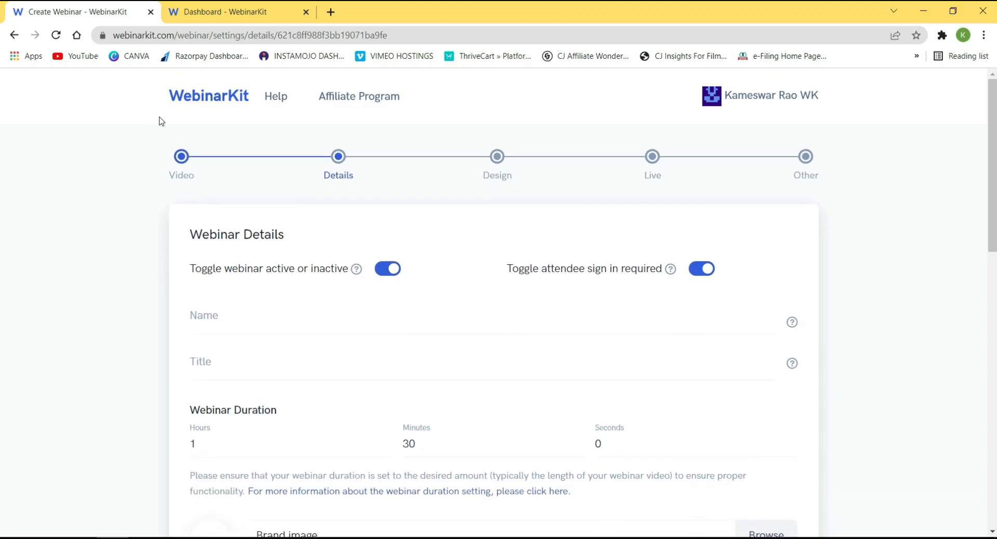
{"action": "left_click", "coordinate": [225, 8]}
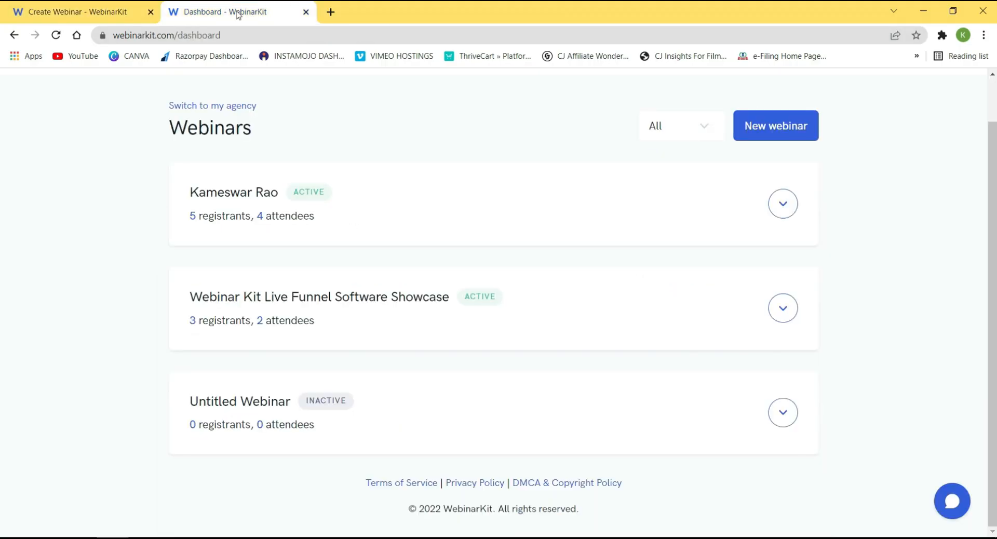
{"action": "left_click", "coordinate": [56, 36]}
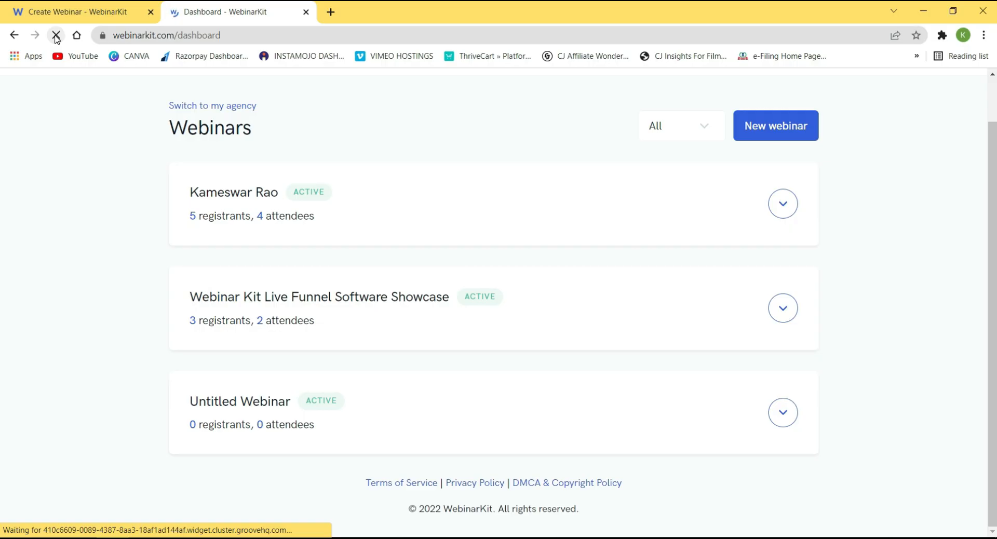
{"action": "left_click", "coordinate": [783, 411]}
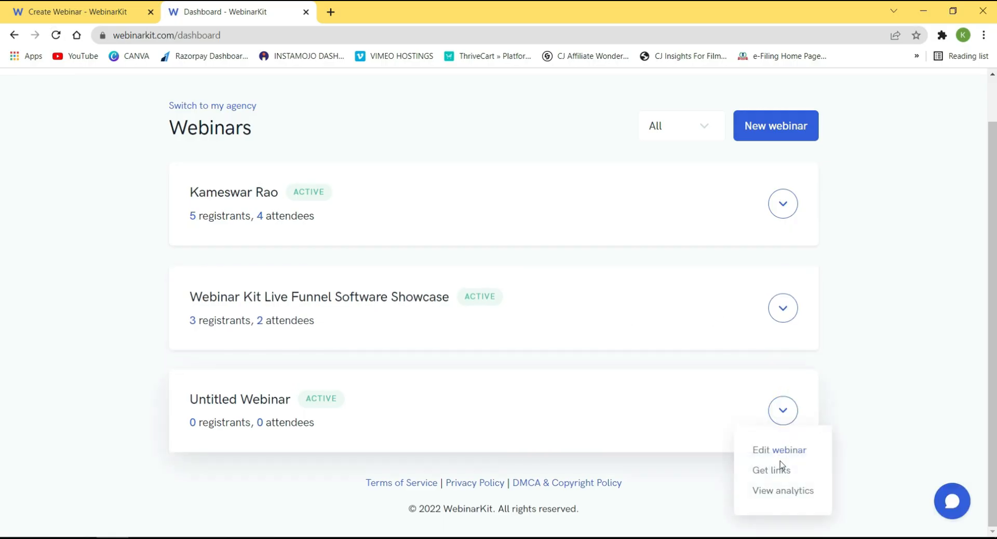
{"action": "left_click", "coordinate": [776, 470]}
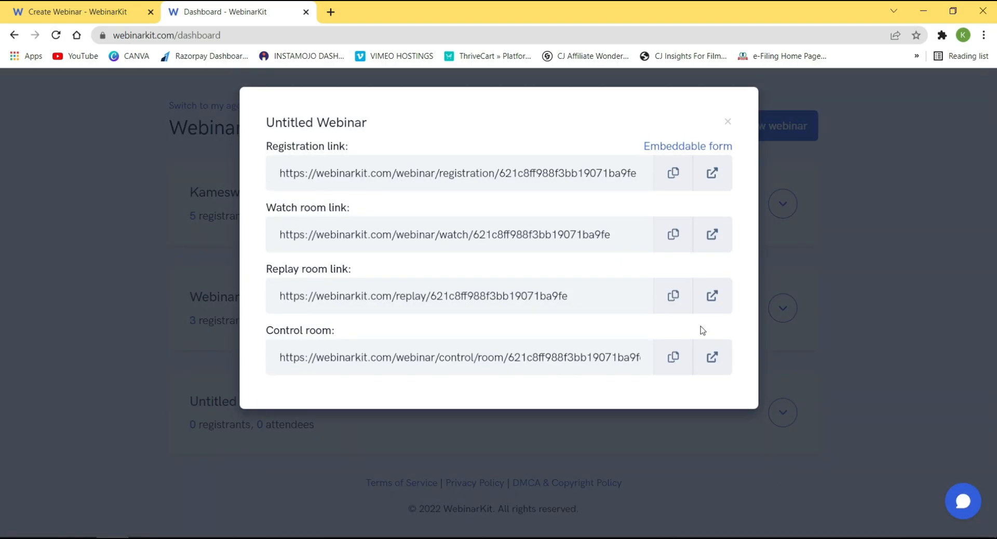
{"action": "left_click", "coordinate": [711, 234]}
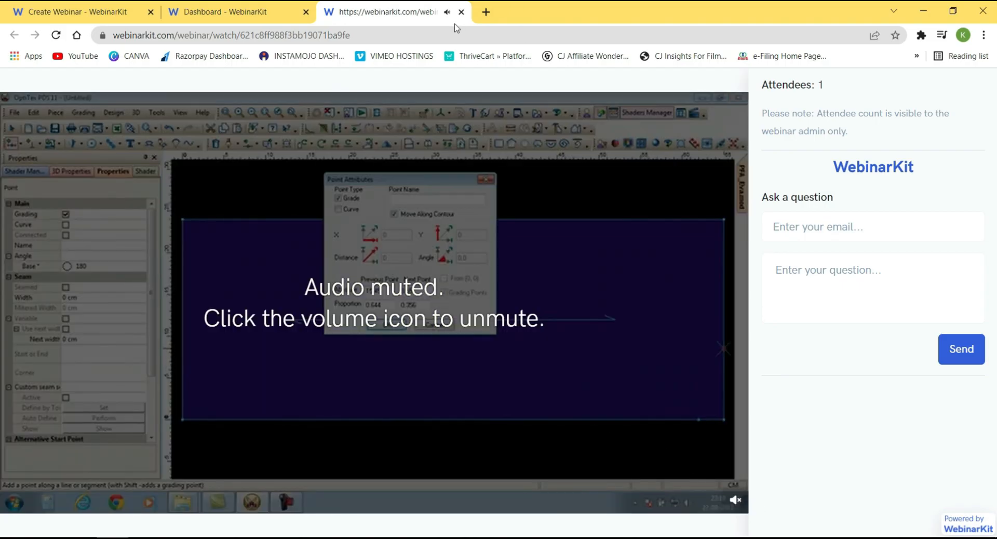
{"action": "left_click", "coordinate": [461, 12]}
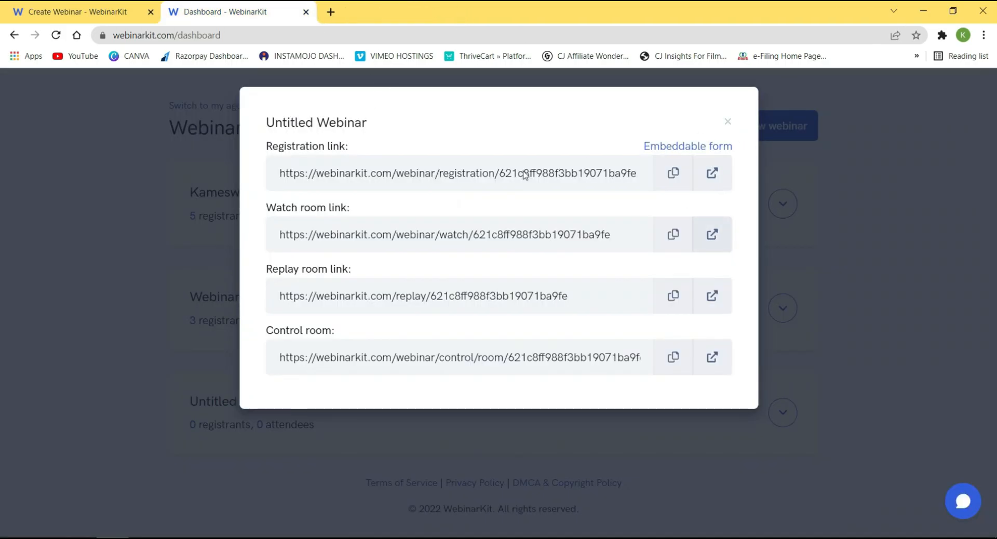
{"action": "left_click", "coordinate": [673, 234]}
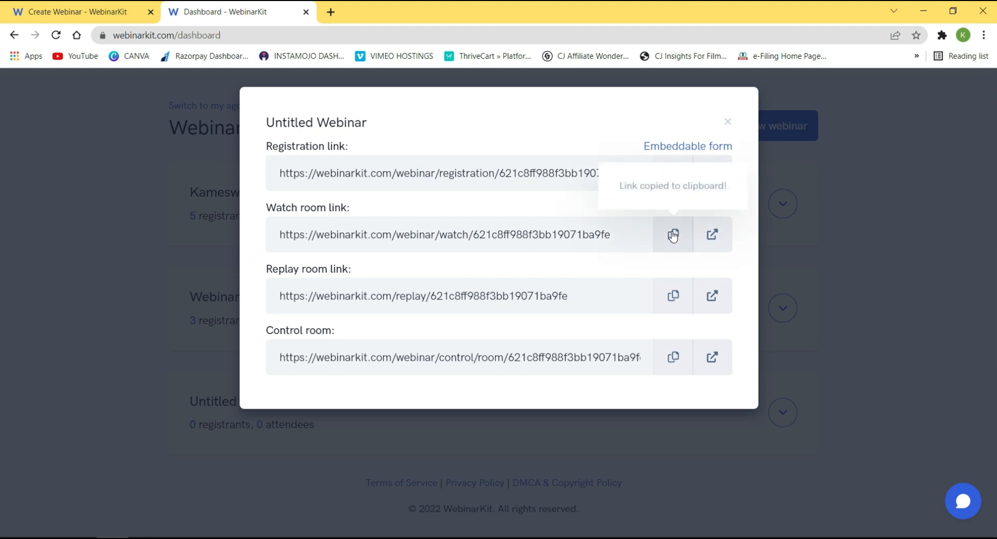
Load the copied watch room link in a fresh tab of the other Chrome window.
{"action": "mouse_move", "coordinate": [220, 535]}
{"action": "left_click", "coordinate": [145, 486]}
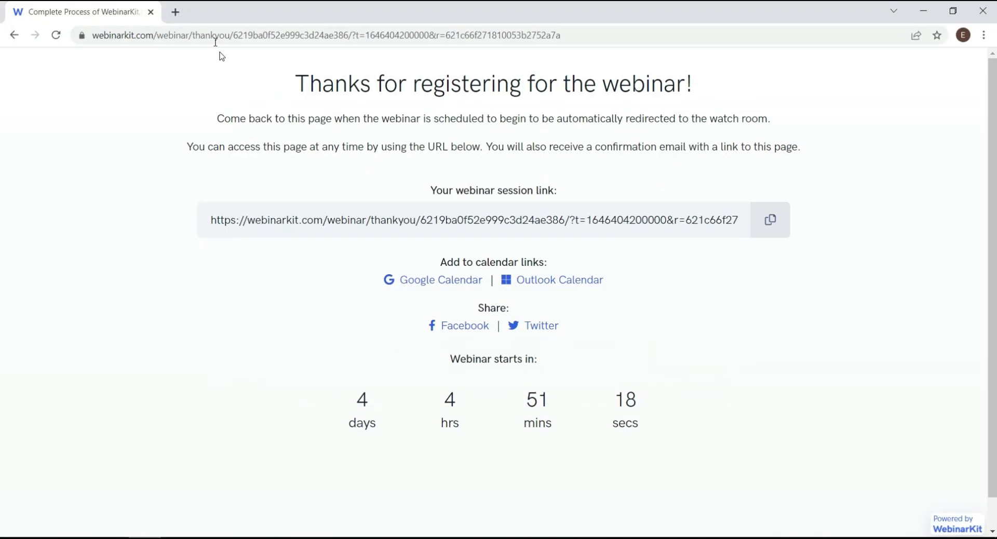
{"action": "left_click", "coordinate": [176, 12]}
{"action": "left_click", "coordinate": [151, 12]}
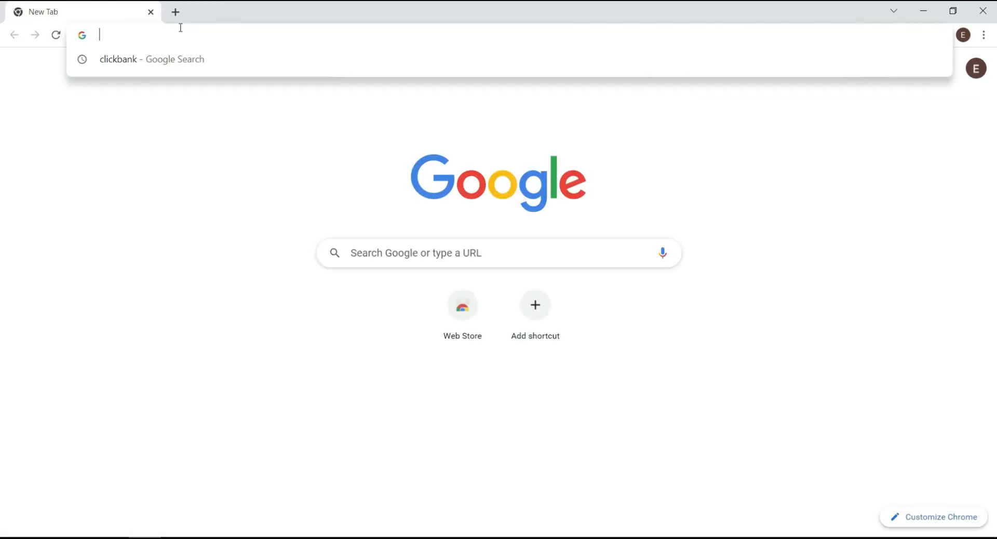
{"action": "key", "text": "ctrl+v"}
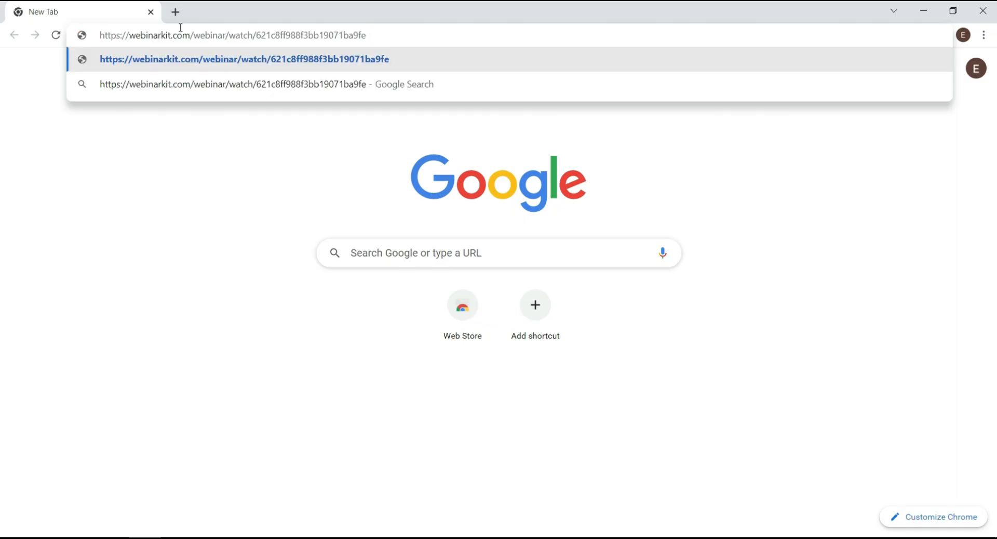
{"action": "key", "text": "Return"}
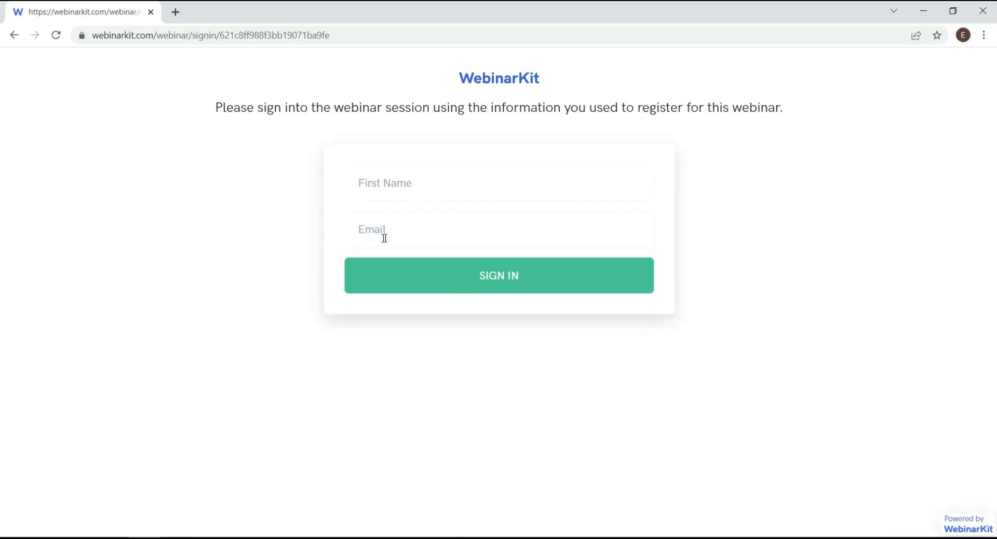
{"action": "left_click", "coordinate": [112, 538]}
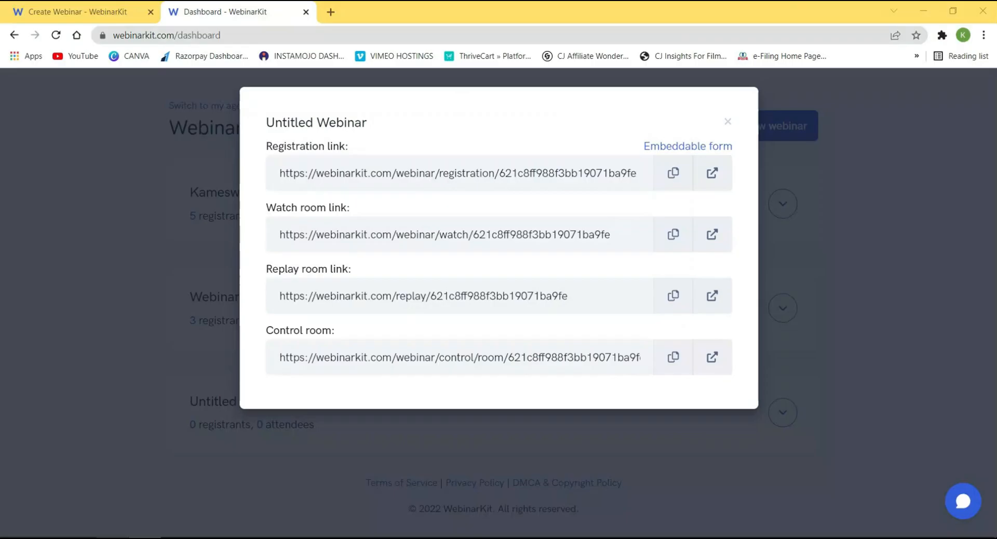
Close the links dialog, switch off 'Toggle attendee sign in required', and reload the dashboard.
{"action": "left_click", "coordinate": [121, 190]}
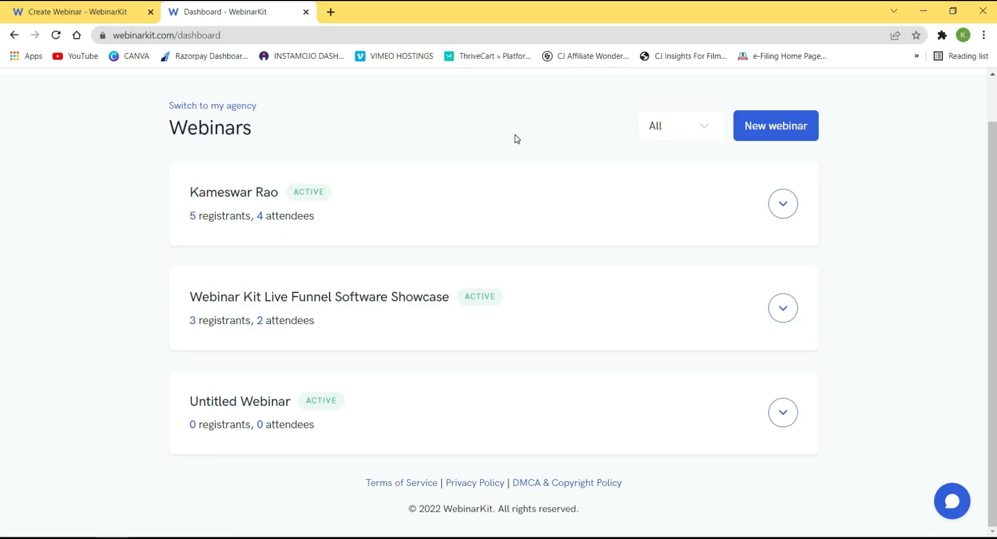
{"action": "mouse_move", "coordinate": [156, 538]}
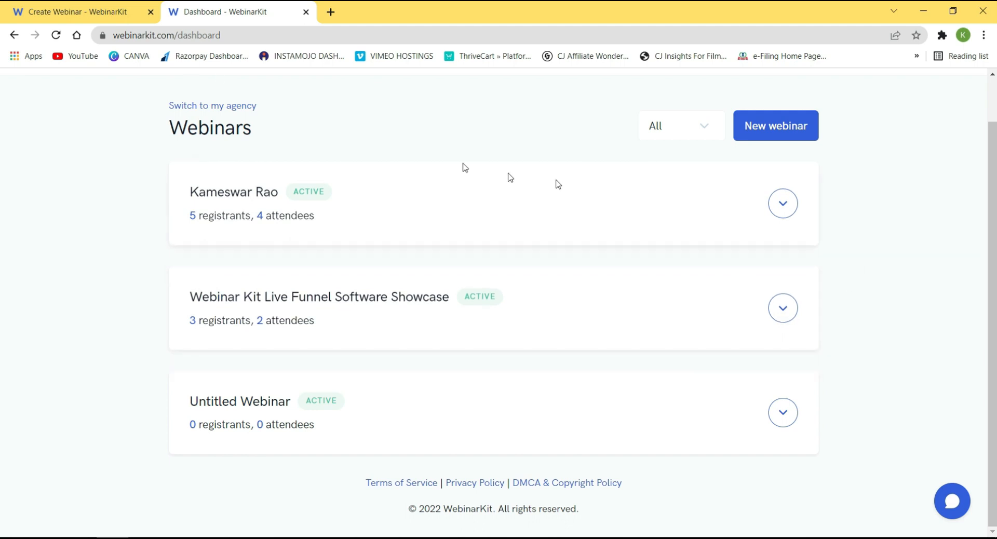
{"action": "left_click", "coordinate": [54, 5]}
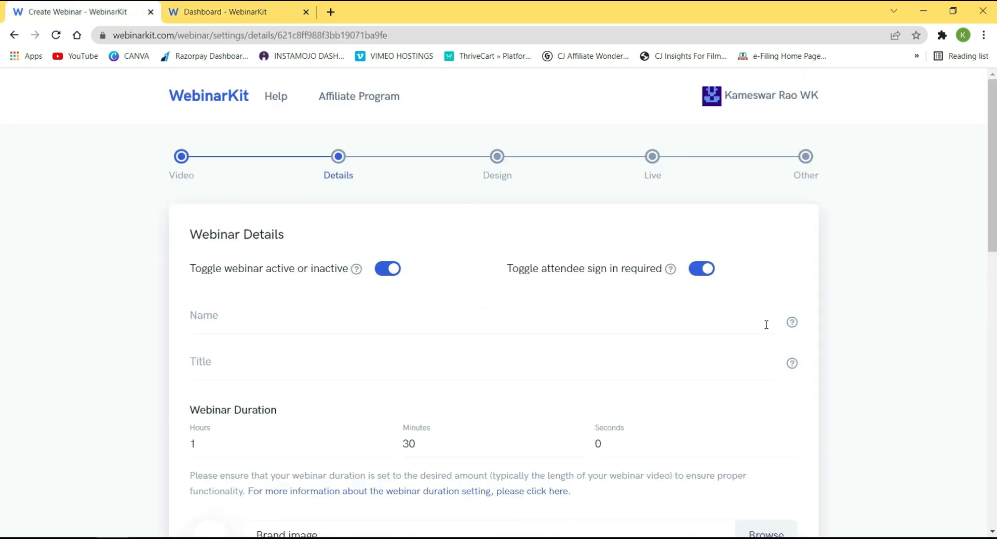
{"action": "left_click", "coordinate": [697, 272]}
{"action": "left_click", "coordinate": [198, 7]}
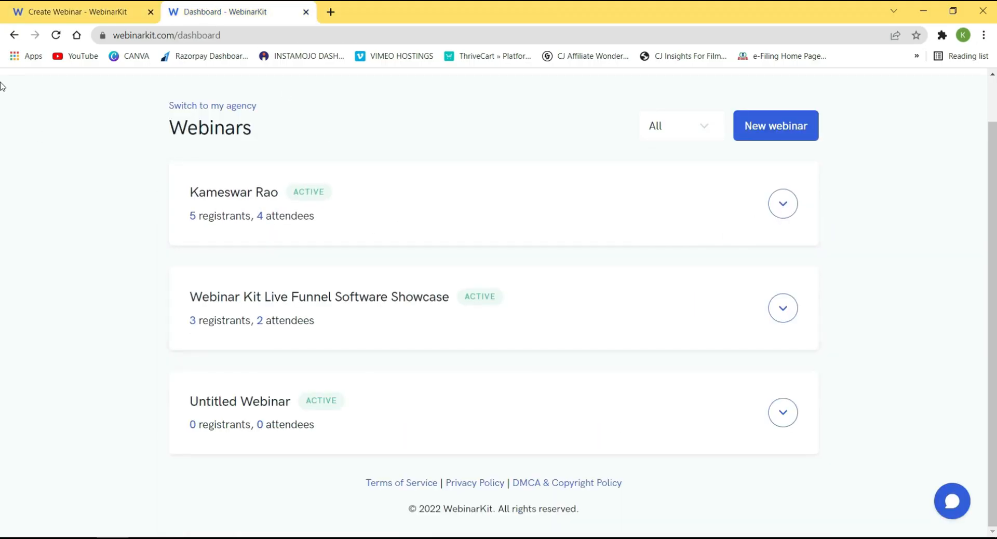
{"action": "left_click", "coordinate": [55, 35]}
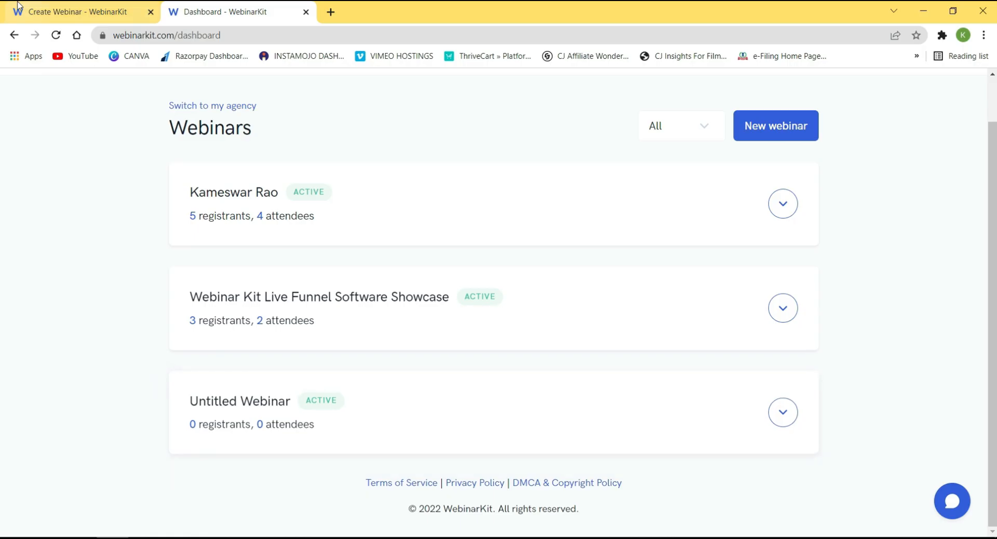
Set the webinar Name to the autofilled host name followed by 'WKLive Presentation'.
{"action": "left_click", "coordinate": [94, 12]}
{"action": "left_click", "coordinate": [228, 316]}
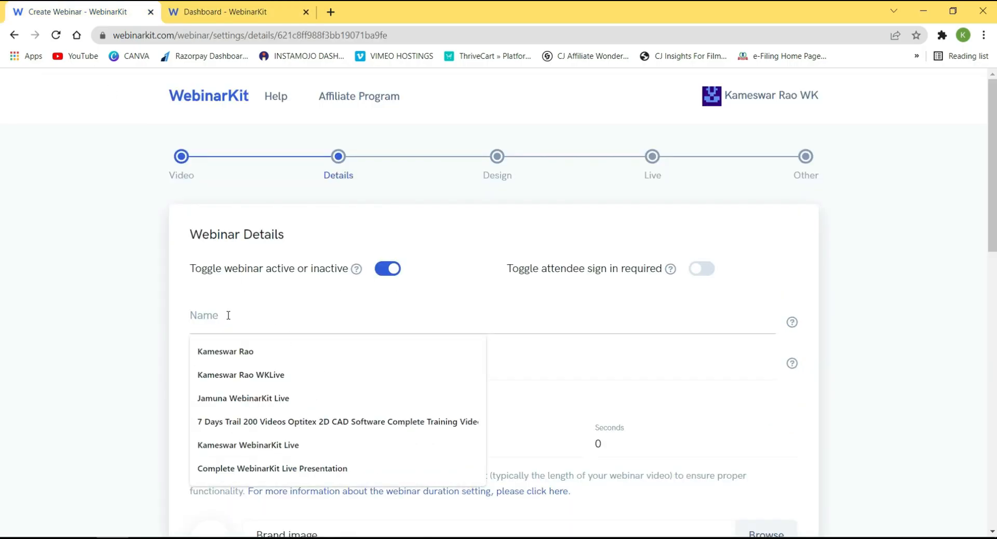
{"action": "left_click", "coordinate": [251, 375]}
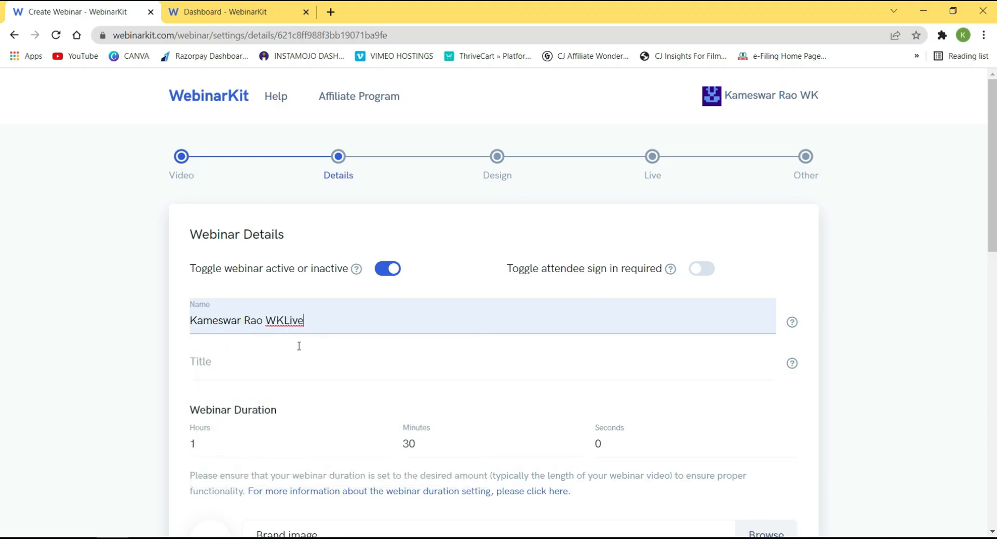
{"action": "left_click_drag", "start_coordinate": [323, 319], "coordinate": [144, 311]}
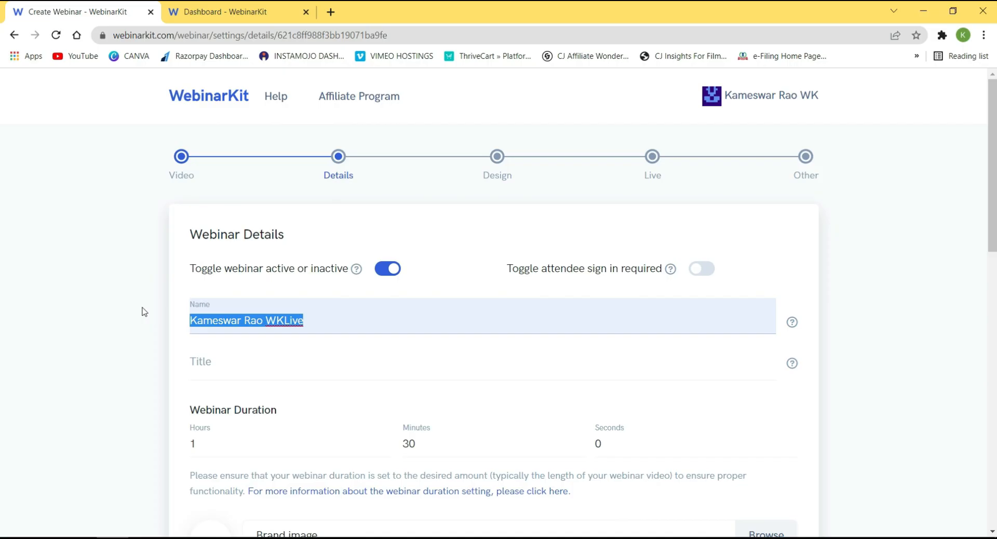
{"action": "left_click", "coordinate": [325, 321]}
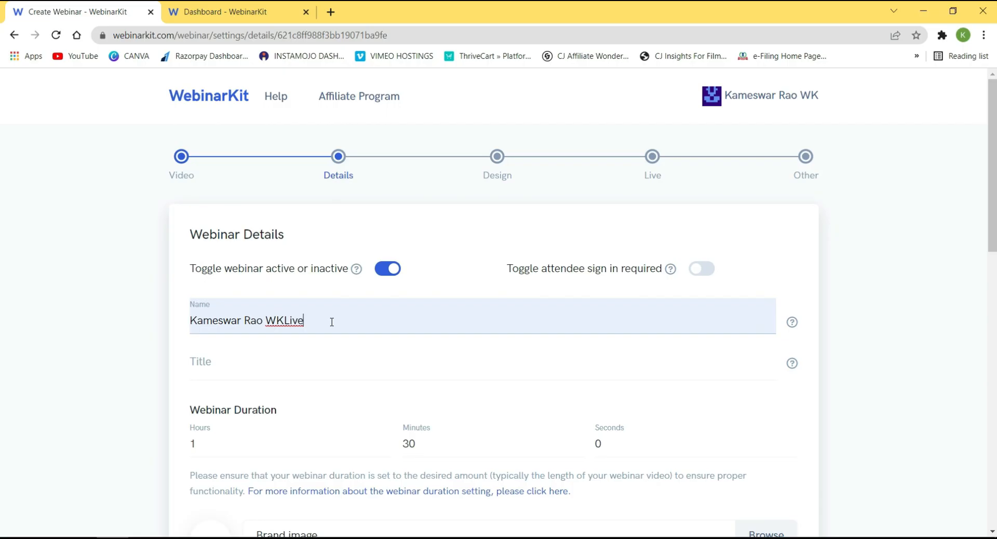
{"action": "type", "text": "Prese"}
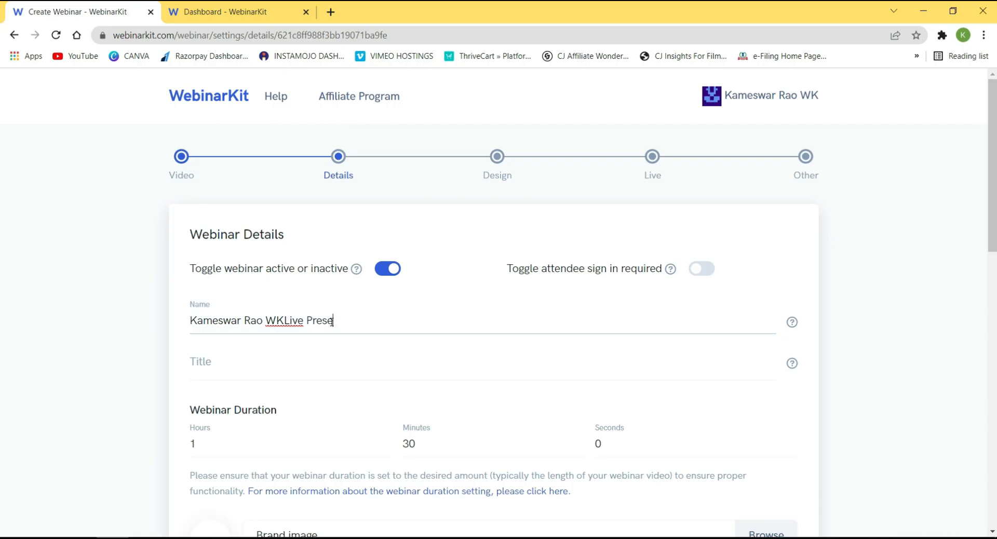
{"action": "type", "text": "ntation"}
Save the Details step and go back to the Webinars dashboard.
{"action": "scroll", "coordinate": [808, 332], "scroll_direction": "down", "scroll_amount": 12}
{"action": "left_click", "coordinate": [740, 462]}
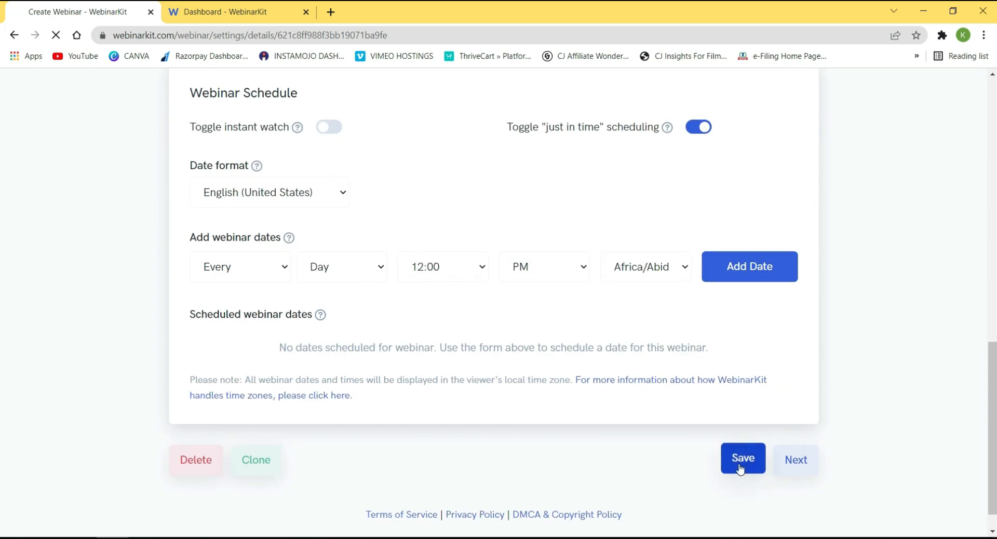
{"action": "left_click", "coordinate": [272, 11]}
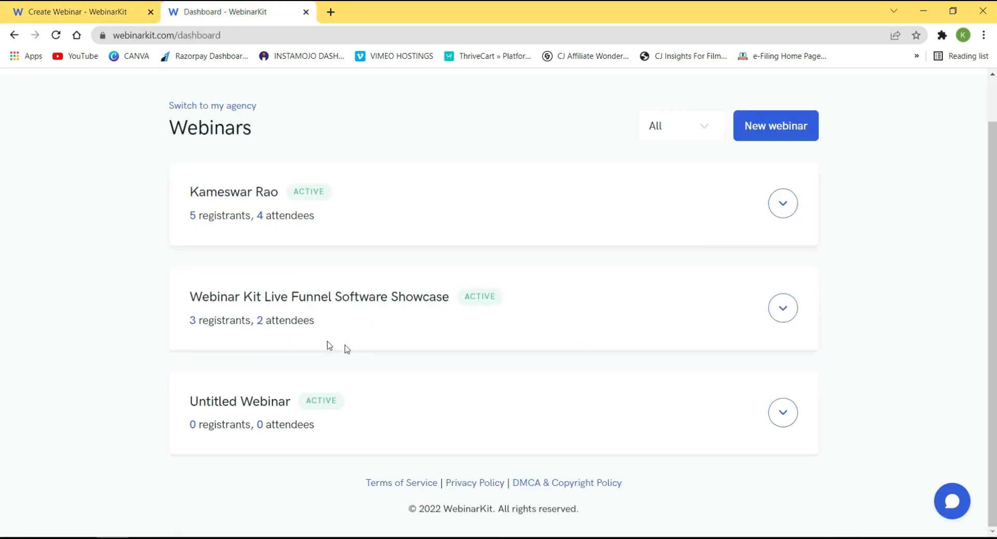
Give the webinar the title 'Complete Setup How To Launch Webinar Software Course', correcting the misspelling.
{"action": "left_click", "coordinate": [56, 35]}
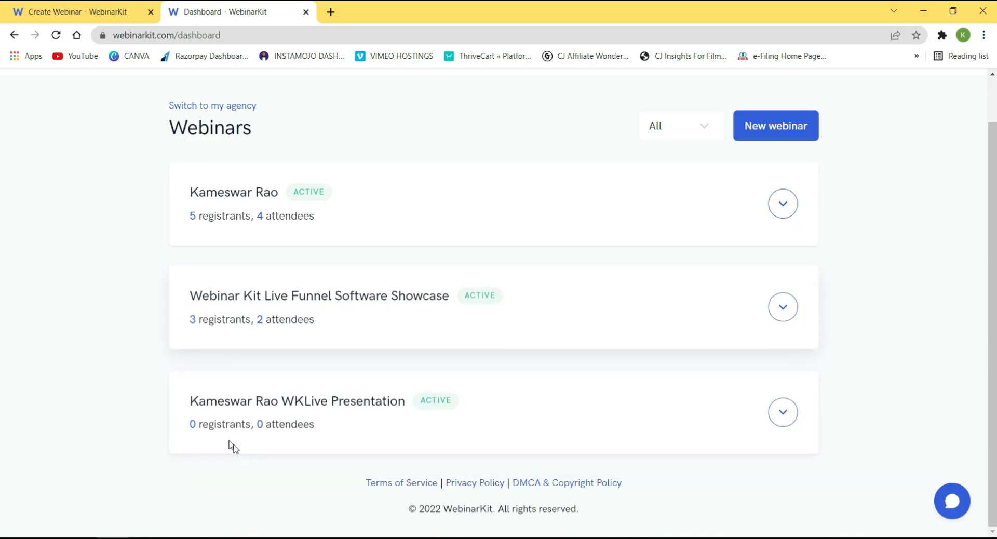
{"action": "left_click", "coordinate": [101, 5]}
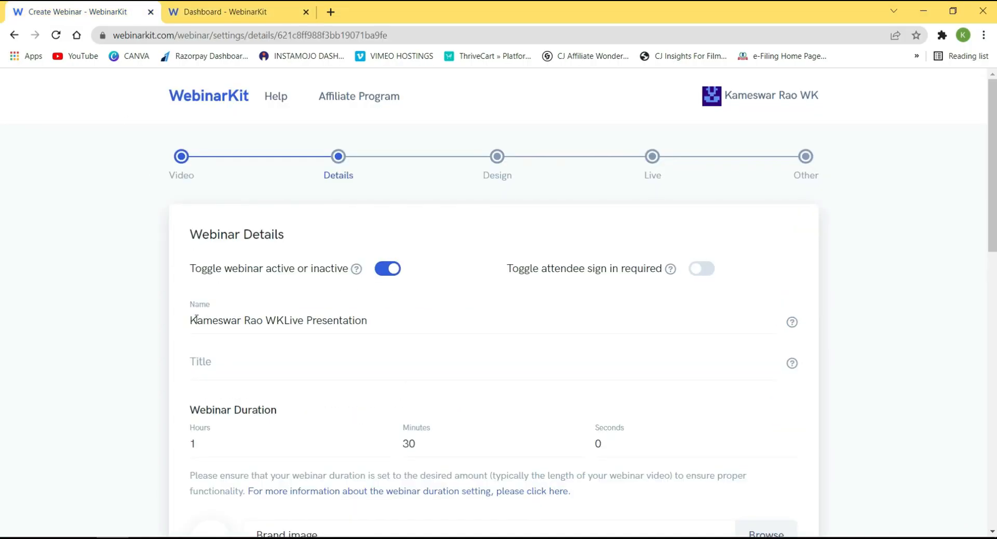
{"action": "left_click", "coordinate": [228, 362]}
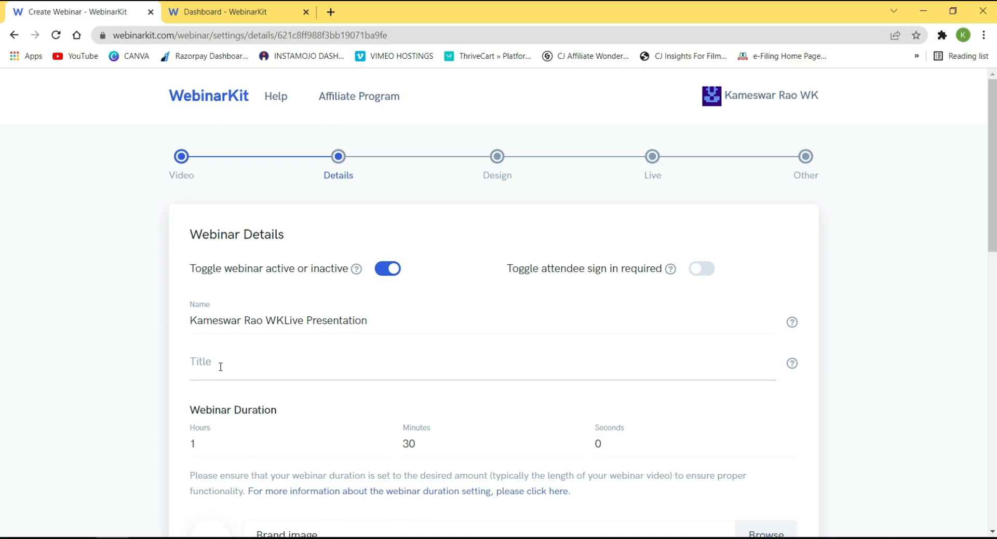
{"action": "type", "text": "Compe"}
{"action": "type", "text": "et"}
{"action": "type", "text": " Setup Ho"}
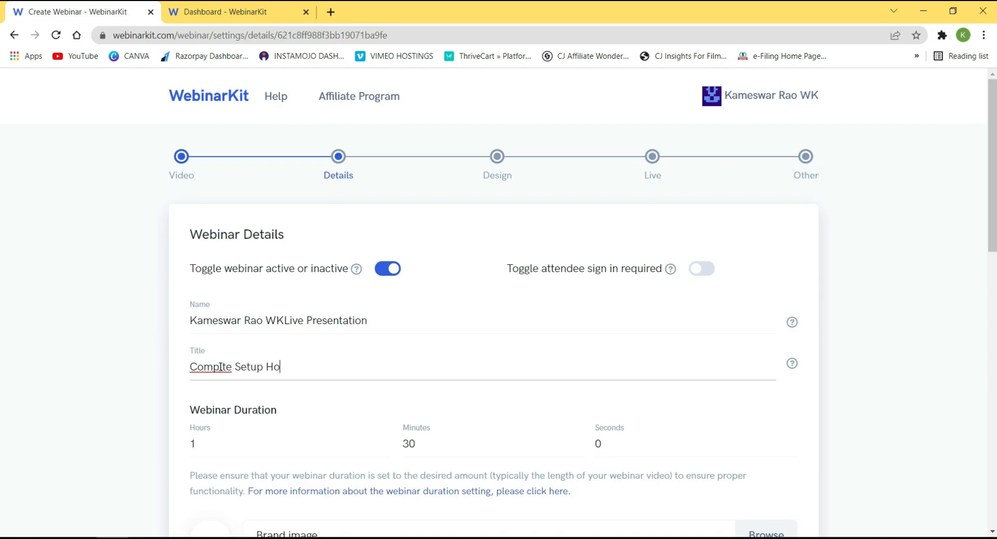
{"action": "type", "text": "w To Launch Webinar Sof"}
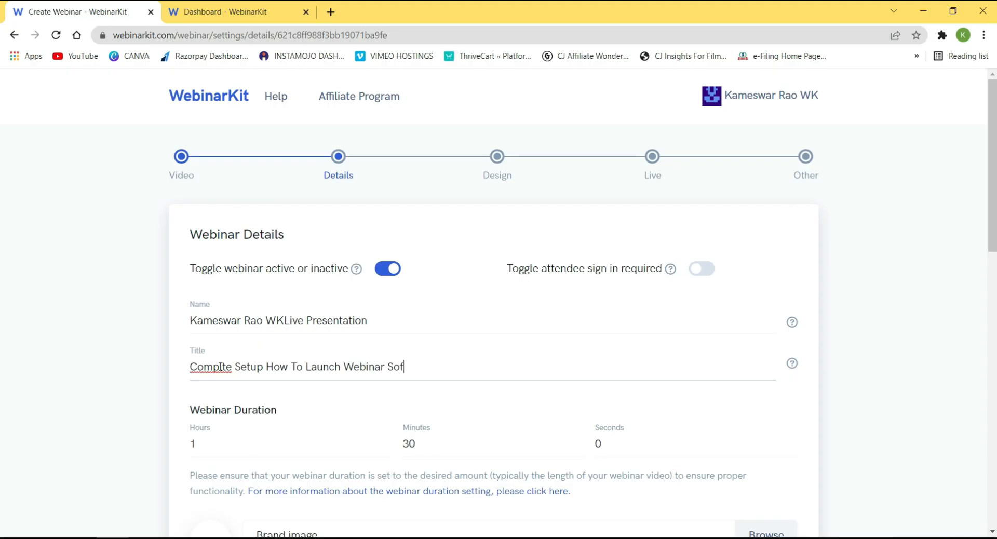
{"action": "type", "text": "twareCourse"}
{"action": "right_click", "coordinate": [208, 367]}
{"action": "left_click", "coordinate": [237, 194]}
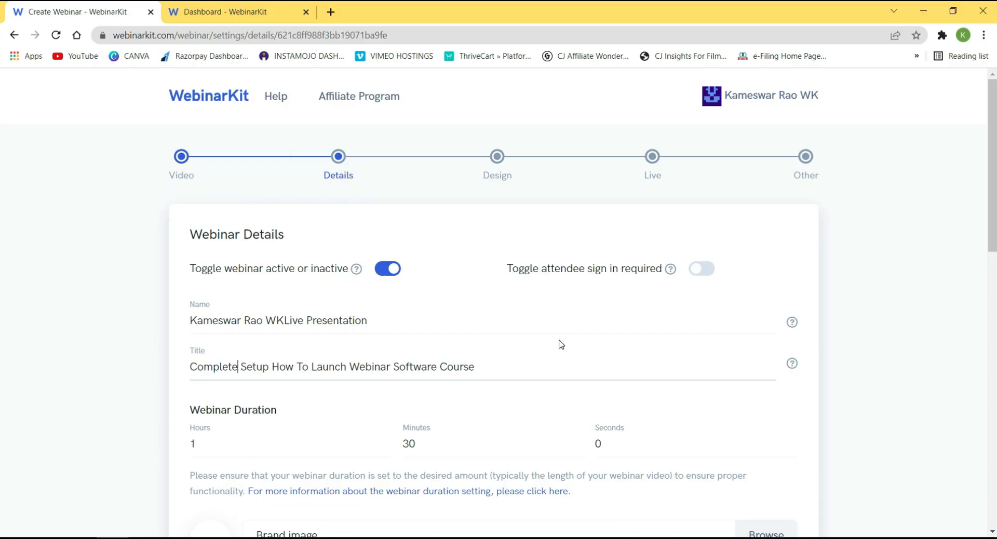
Select the Webinar Duration Hours value to begin setting 1 hour 30 minutes.
{"action": "scroll", "coordinate": [559, 345], "scroll_direction": "down", "scroll_amount": 1}
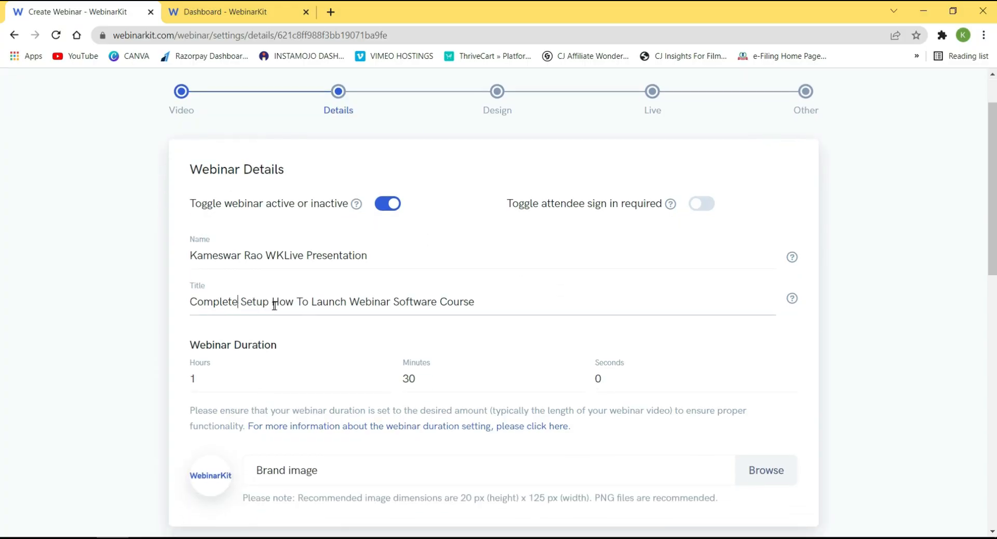
{"action": "scroll", "coordinate": [503, 308], "scroll_direction": "down", "scroll_amount": 1}
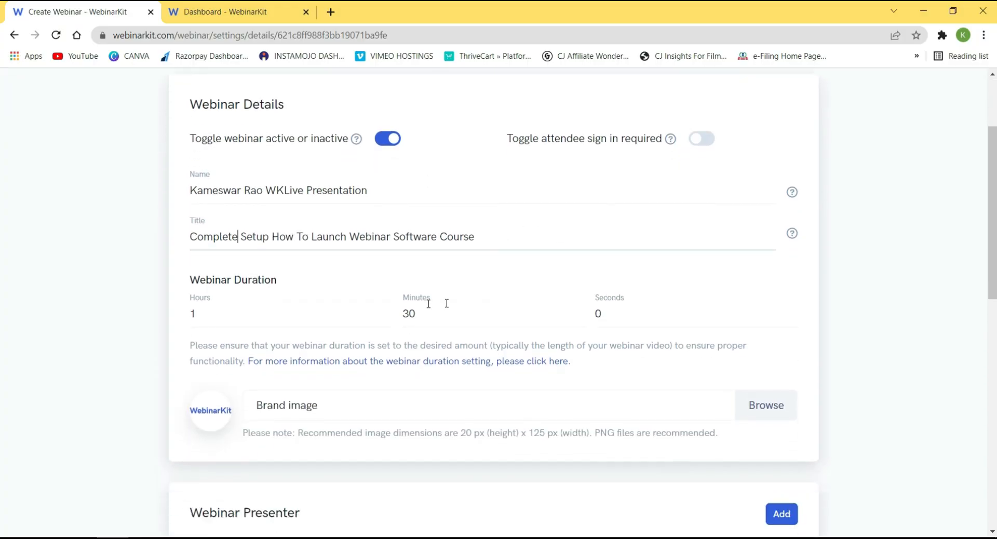
{"action": "scroll", "coordinate": [247, 292], "scroll_direction": "down", "scroll_amount": 2}
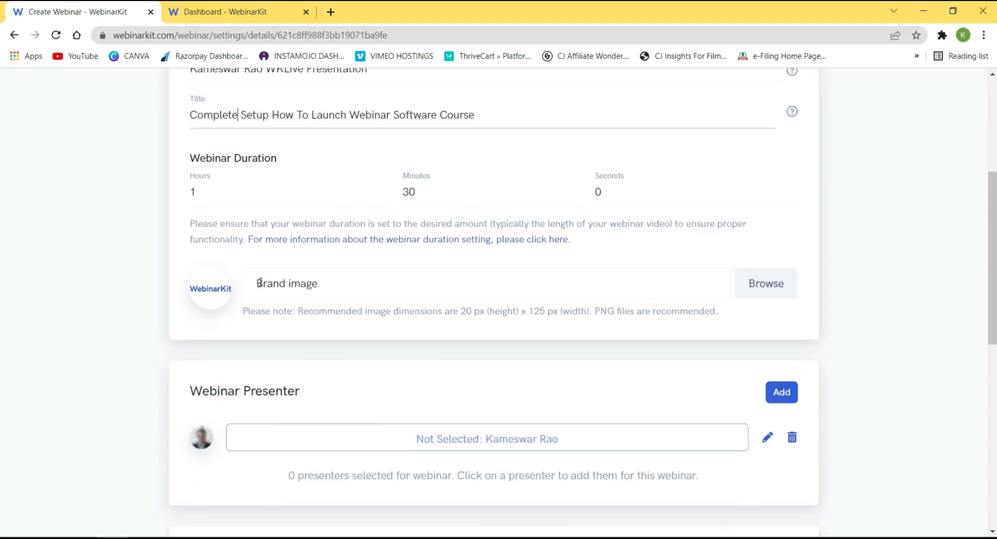
{"action": "scroll", "coordinate": [296, 275], "scroll_direction": "up", "scroll_amount": 1}
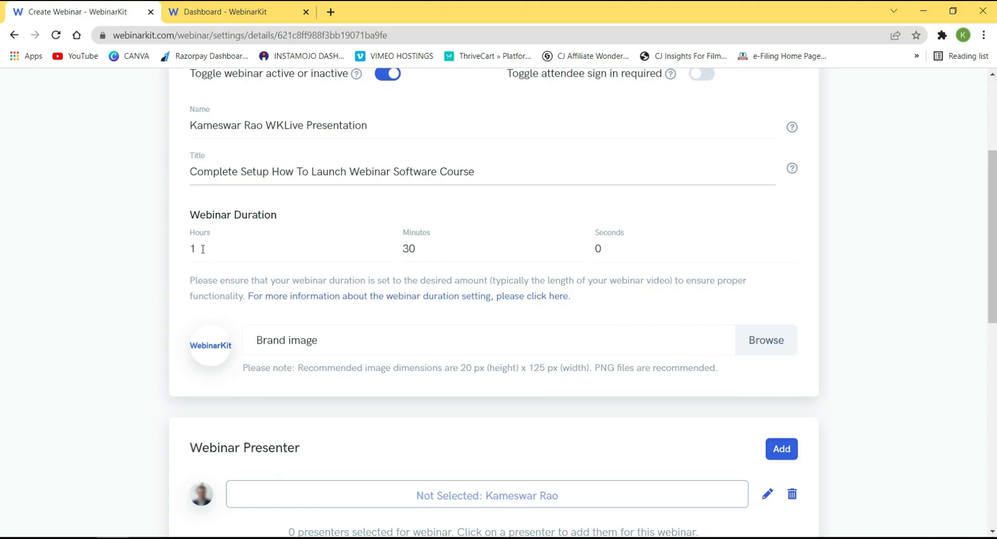
{"action": "left_click_drag", "start_coordinate": [209, 249], "coordinate": [165, 256]}
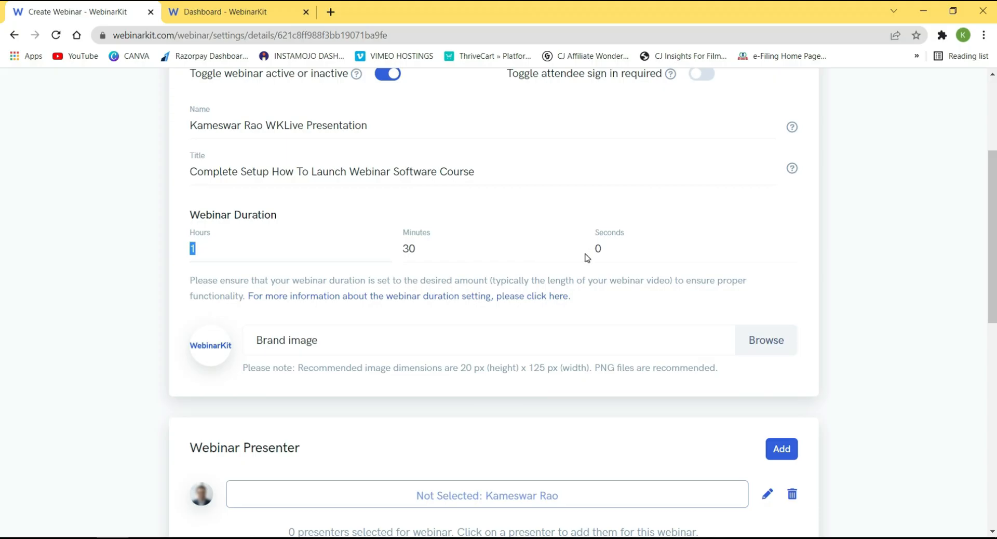
{"action": "scroll", "coordinate": [809, 225], "scroll_direction": "up", "scroll_amount": 4}
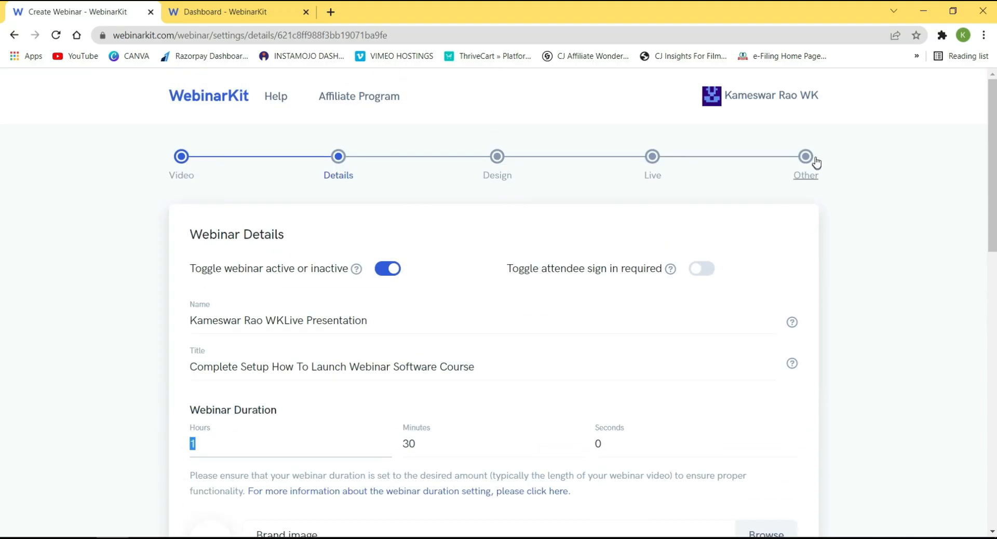
{"action": "scroll", "coordinate": [847, 227], "scroll_direction": "down", "scroll_amount": 4}
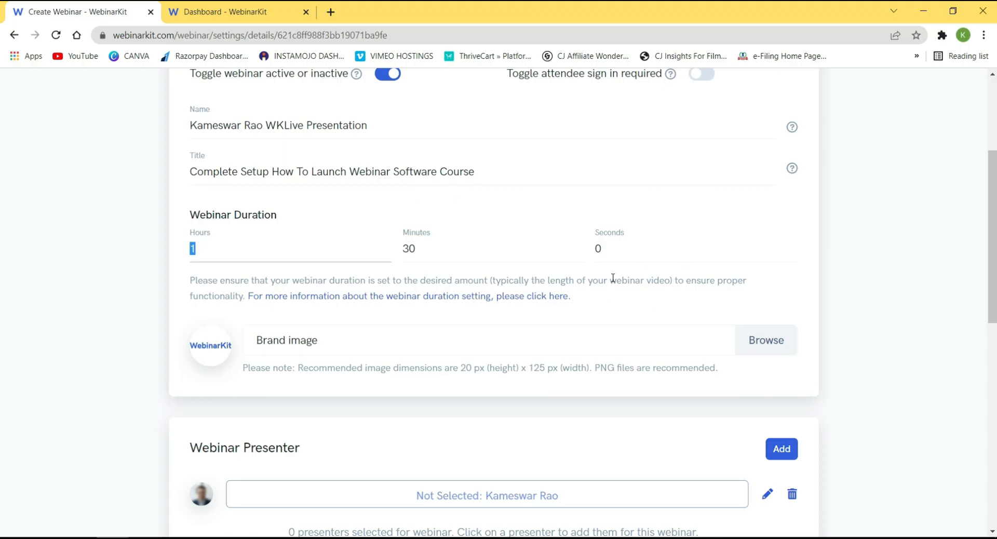
{"action": "scroll", "coordinate": [493, 256], "scroll_direction": "up", "scroll_amount": 3}
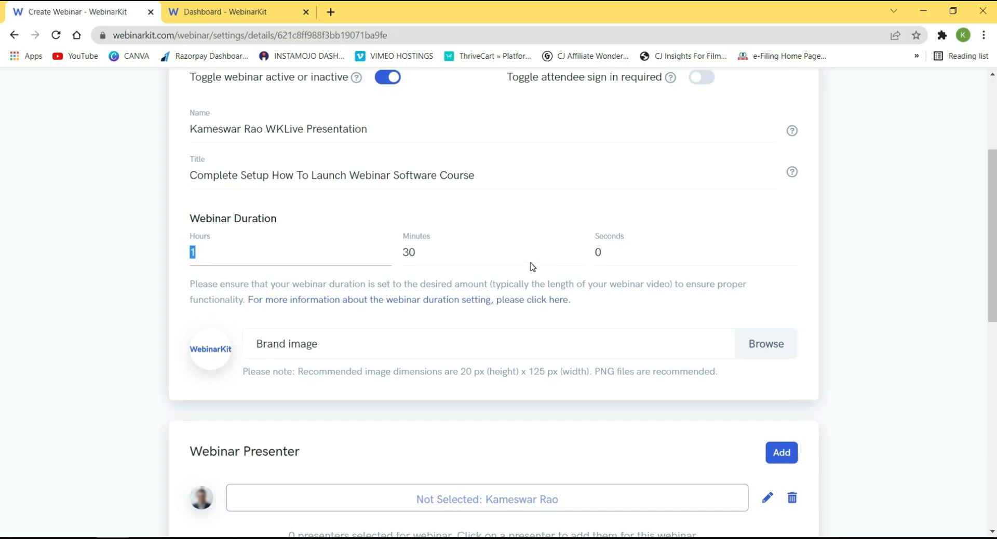
{"action": "left_click", "coordinate": [230, 255]}
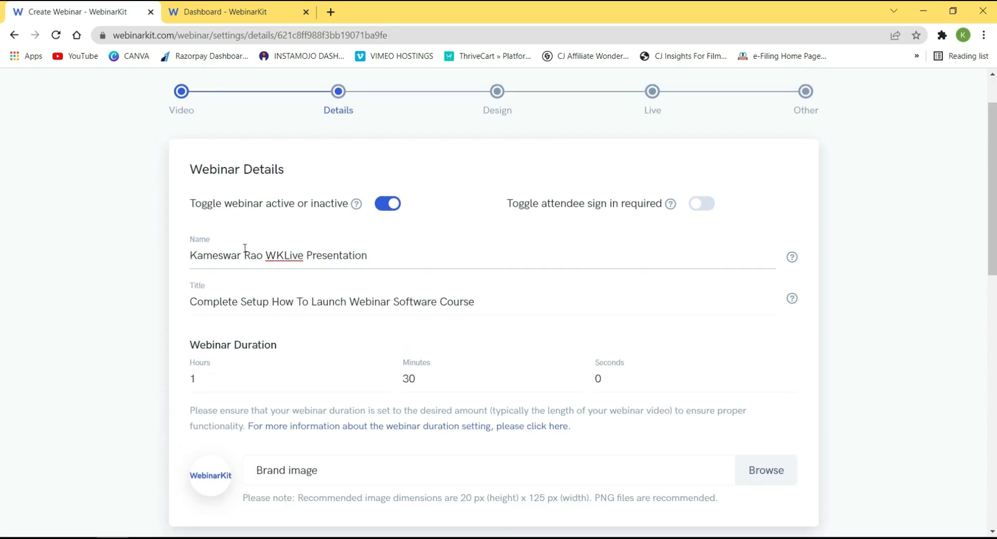
{"action": "left_click", "coordinate": [197, 298]}
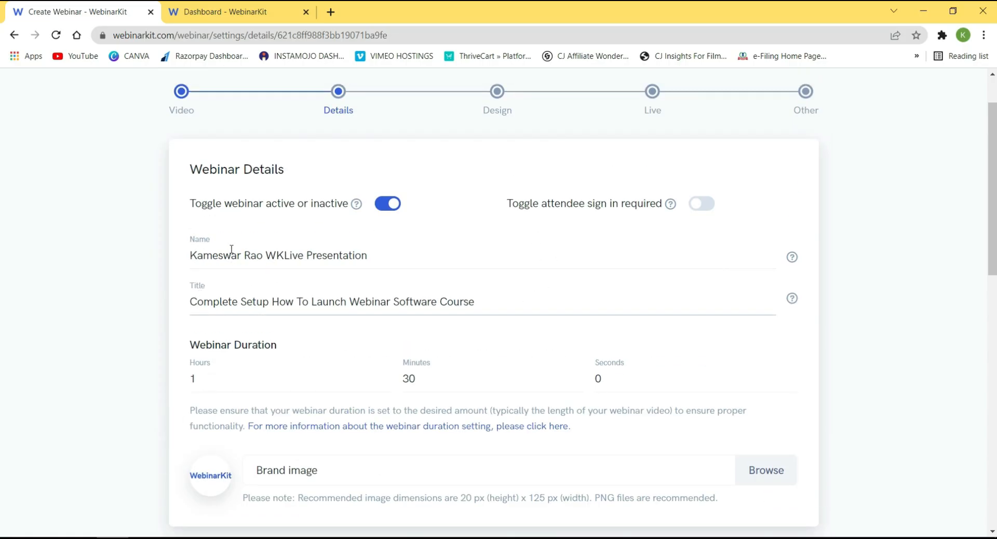
{"action": "scroll", "coordinate": [324, 336], "scroll_direction": "down", "scroll_amount": 1}
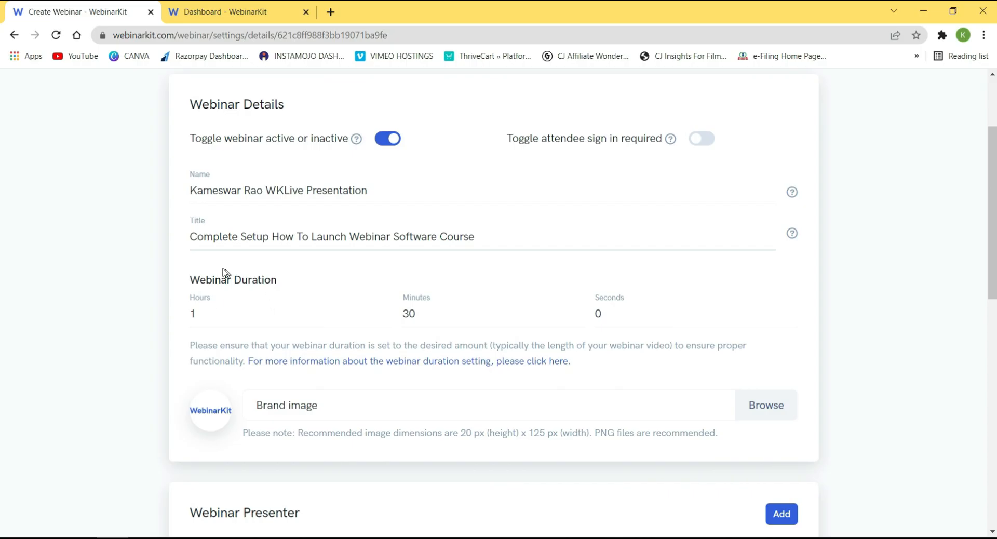
{"action": "scroll", "coordinate": [221, 277], "scroll_direction": "down", "scroll_amount": 2}
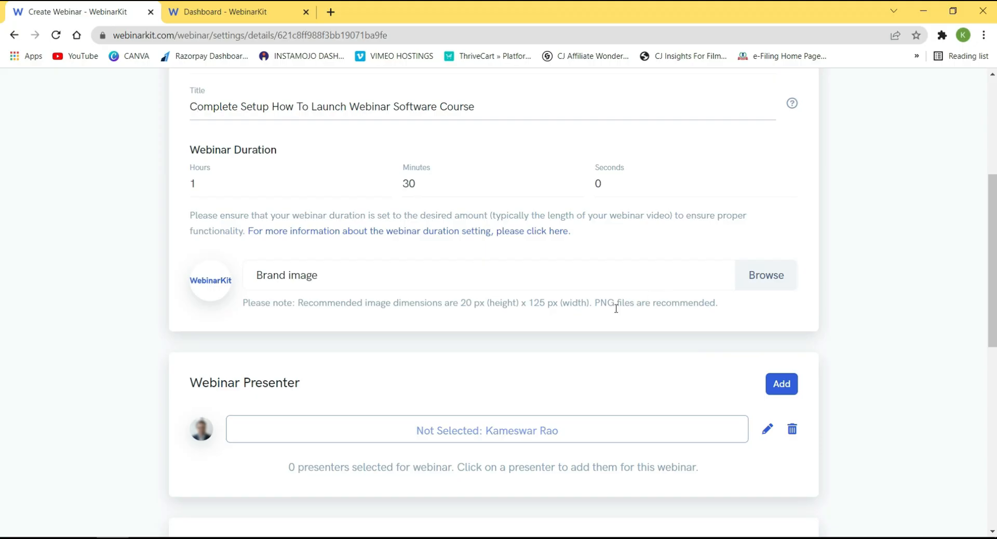
Set the brand image to the Vimeo 2 logo from the LOGOS FOR WEBINARKIT USE folder.
{"action": "left_click", "coordinate": [765, 277]}
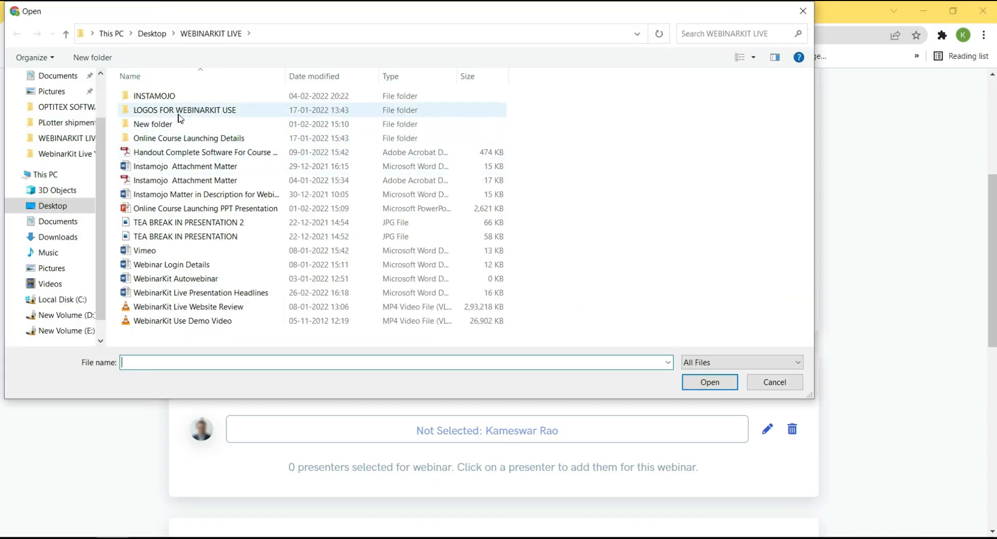
{"action": "double_click", "coordinate": [179, 111]}
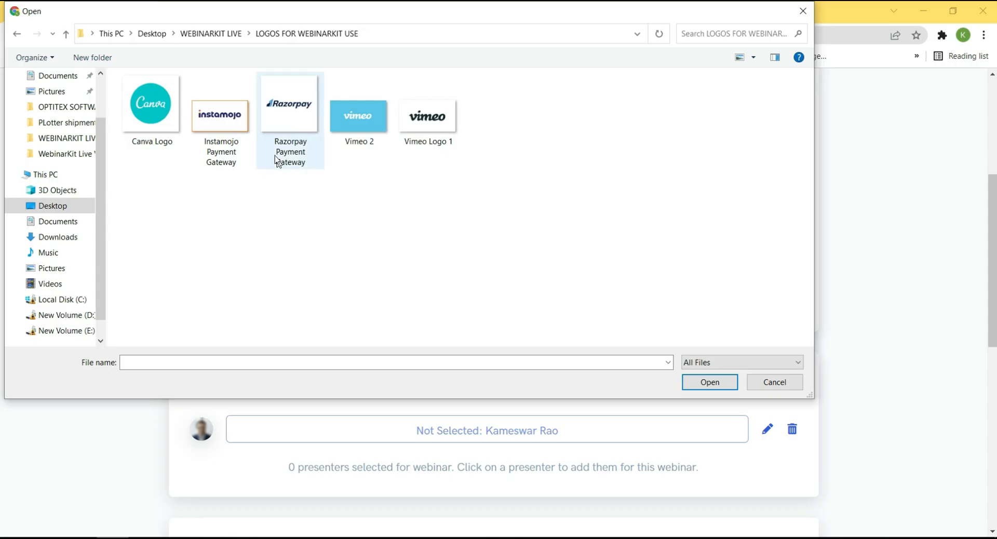
{"action": "left_click", "coordinate": [359, 122]}
{"action": "left_click", "coordinate": [708, 382]}
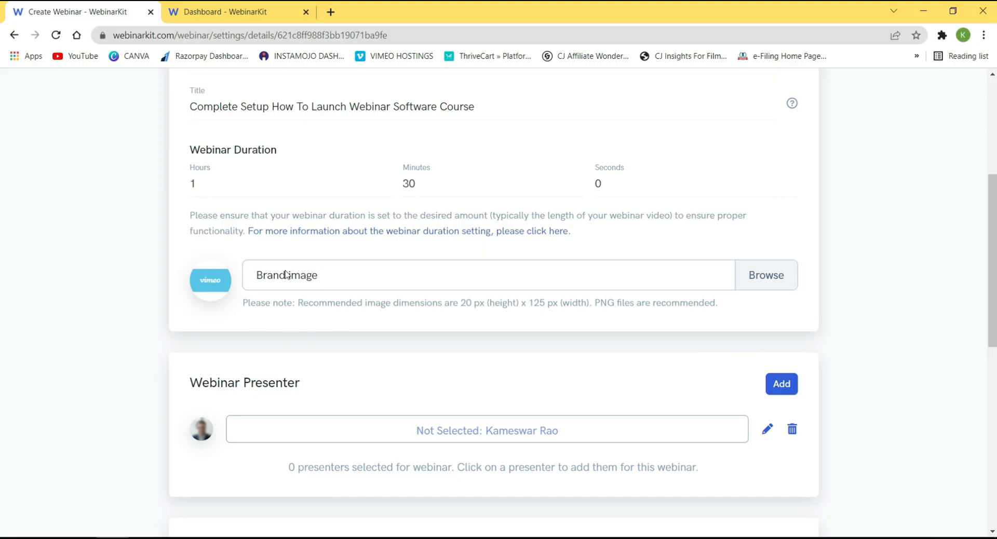
{"action": "scroll", "coordinate": [239, 286], "scroll_direction": "down", "scroll_amount": 1}
Open the Update presenter dialog for the existing webinar presenter.
{"action": "scroll", "coordinate": [239, 287], "scroll_direction": "down", "scroll_amount": 2}
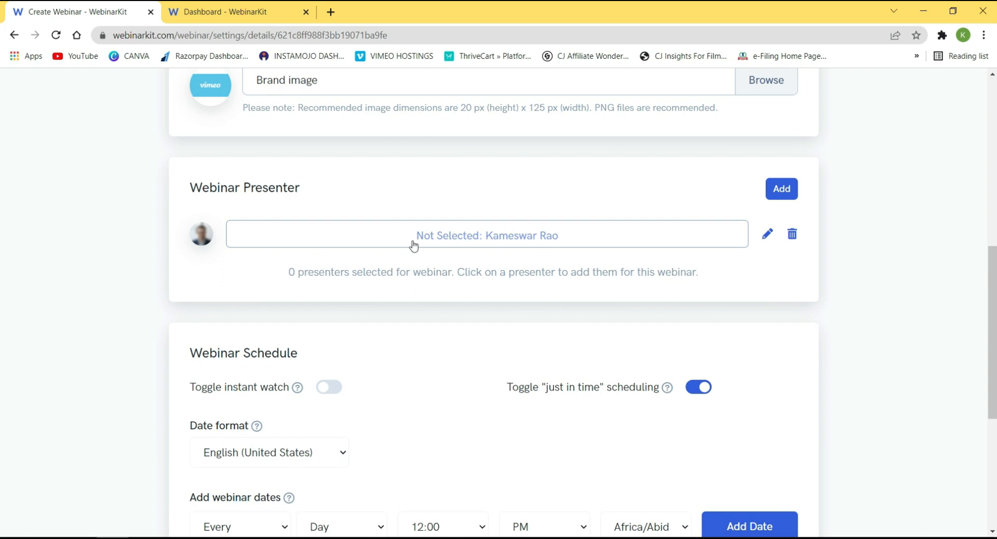
{"action": "scroll", "coordinate": [410, 244], "scroll_direction": "up", "scroll_amount": 6}
{"action": "scroll", "coordinate": [409, 294], "scroll_direction": "down", "scroll_amount": 3}
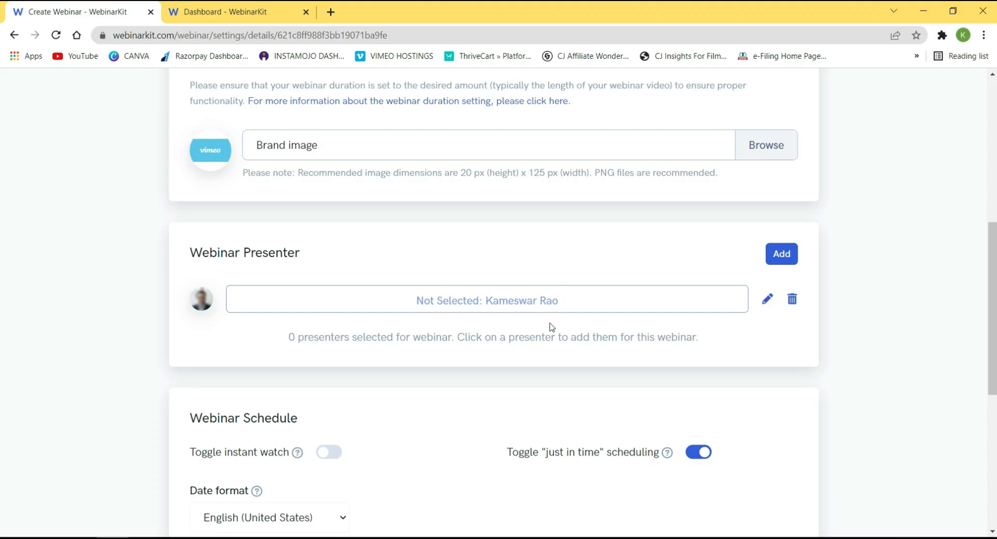
{"action": "left_click", "coordinate": [767, 299]}
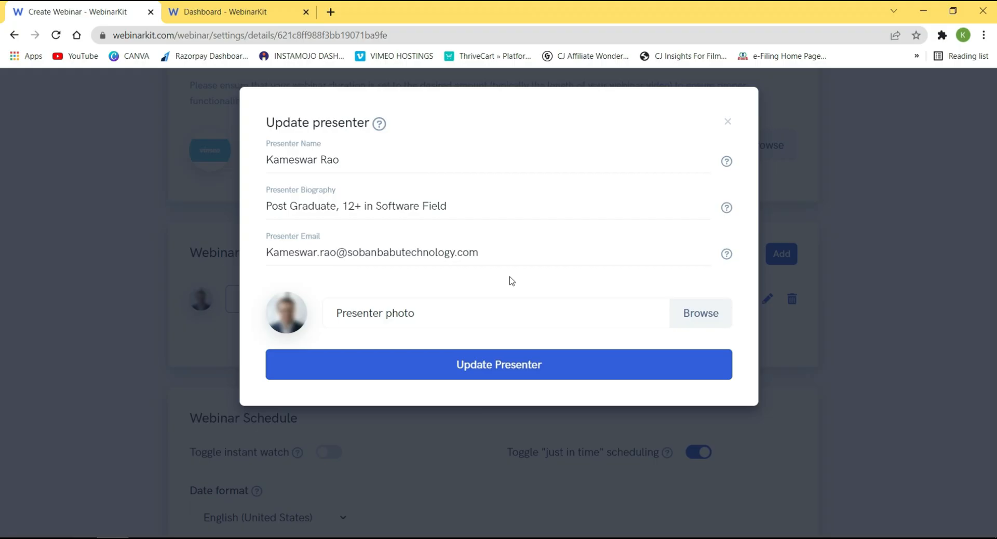
Update the presenter's details and mark that presenter as Selected for the webinar.
{"action": "left_click", "coordinate": [522, 374]}
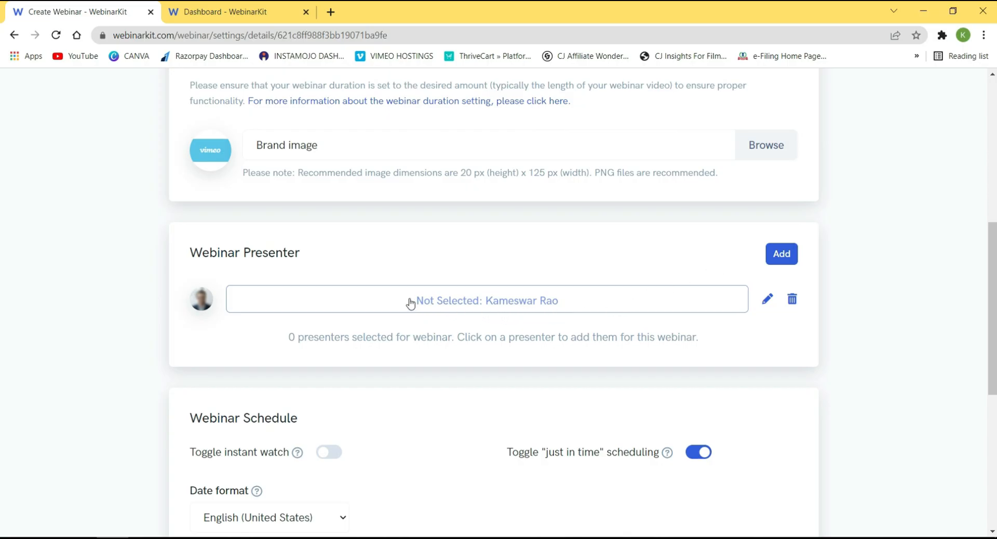
{"action": "left_click", "coordinate": [482, 298]}
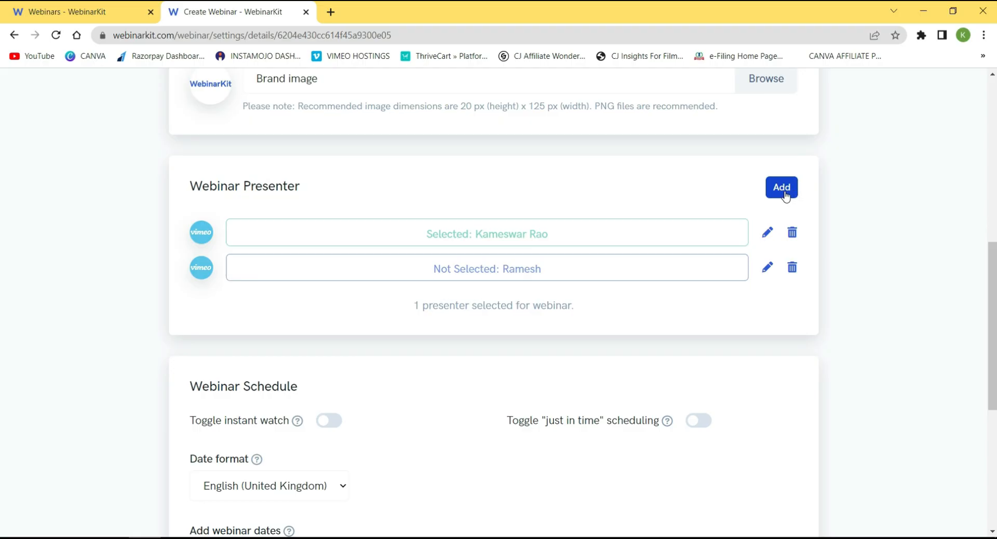
Add a presenter with a name, biography 'MBA. 10+ Yrs Experience' and an email address.
{"action": "left_click", "coordinate": [784, 191]}
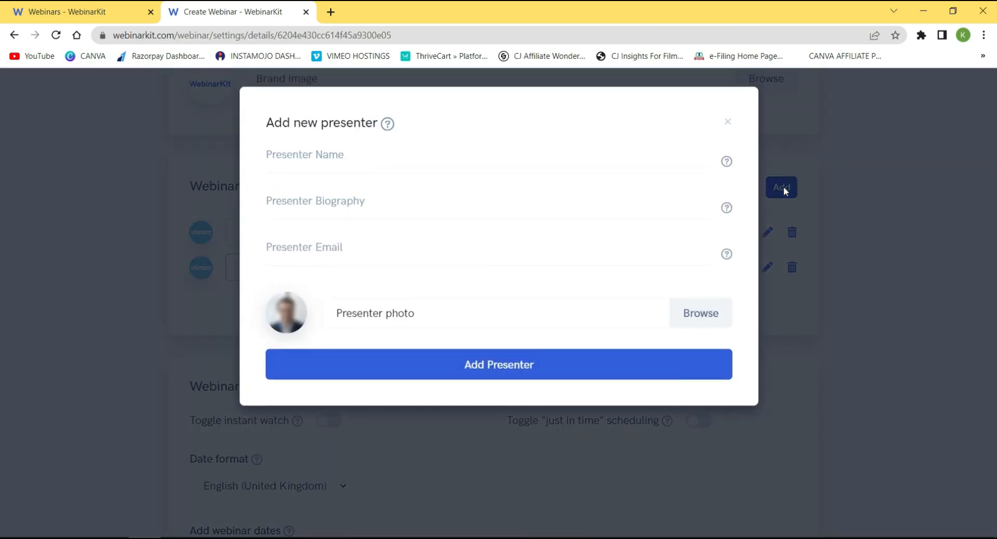
{"action": "left_click", "coordinate": [342, 160]}
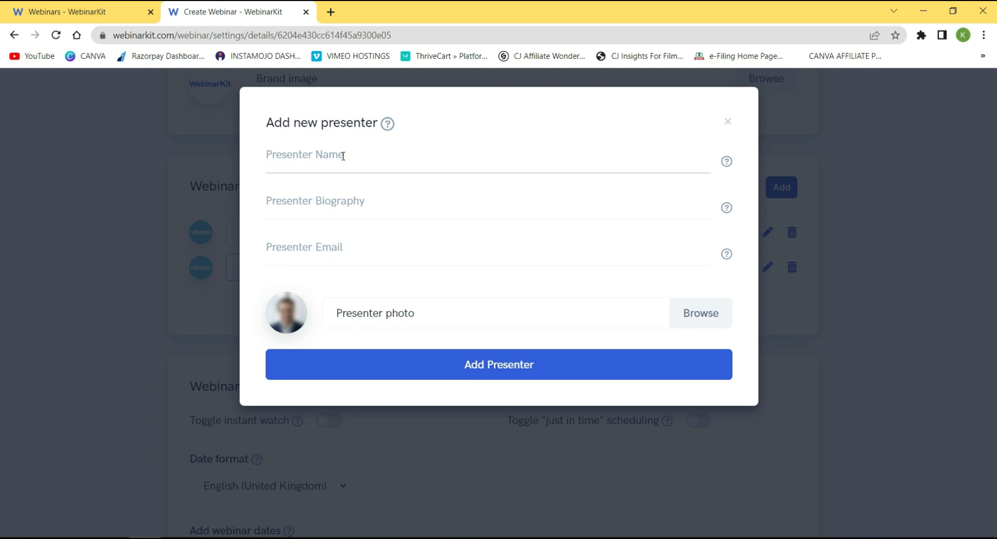
{"action": "type", "text": "S"}
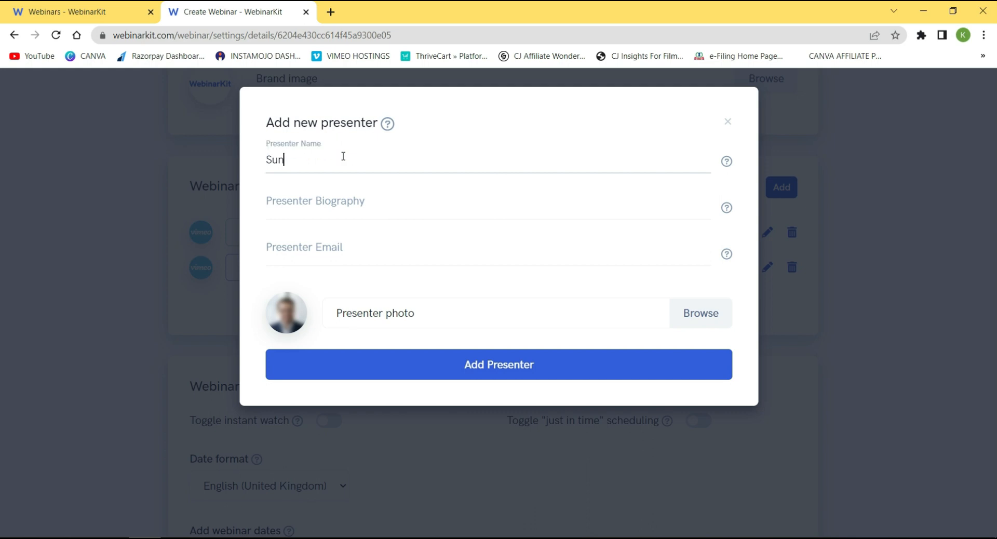
{"action": "type", "text": "ubhash"}
{"action": "left_click", "coordinate": [338, 201]}
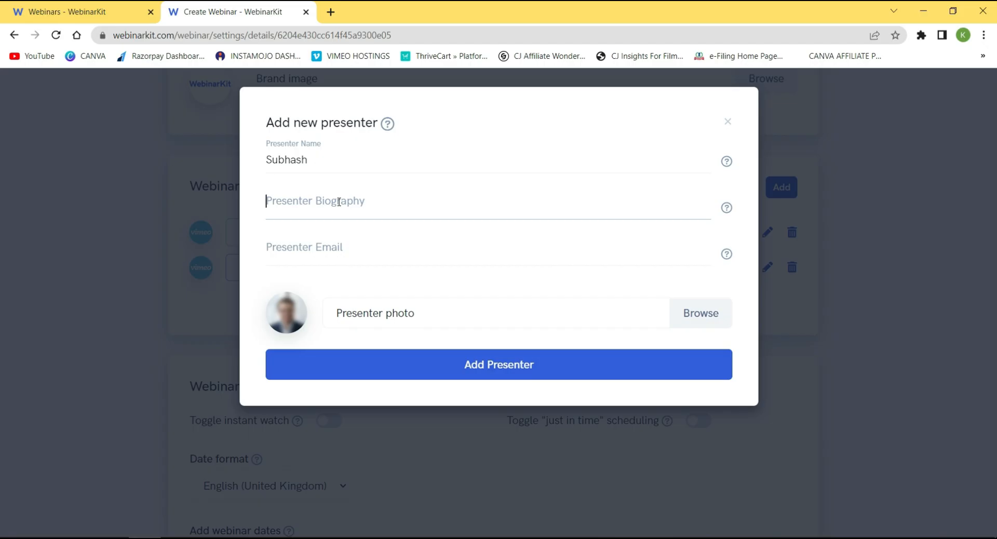
{"action": "type", "text": "MBA. "}
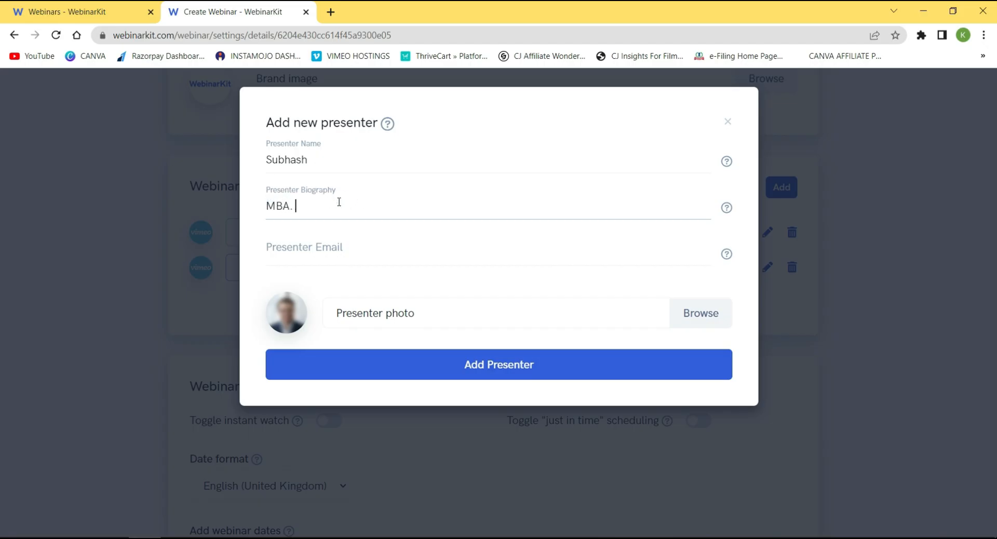
{"action": "type", "text": "10+ Yrs Experience"}
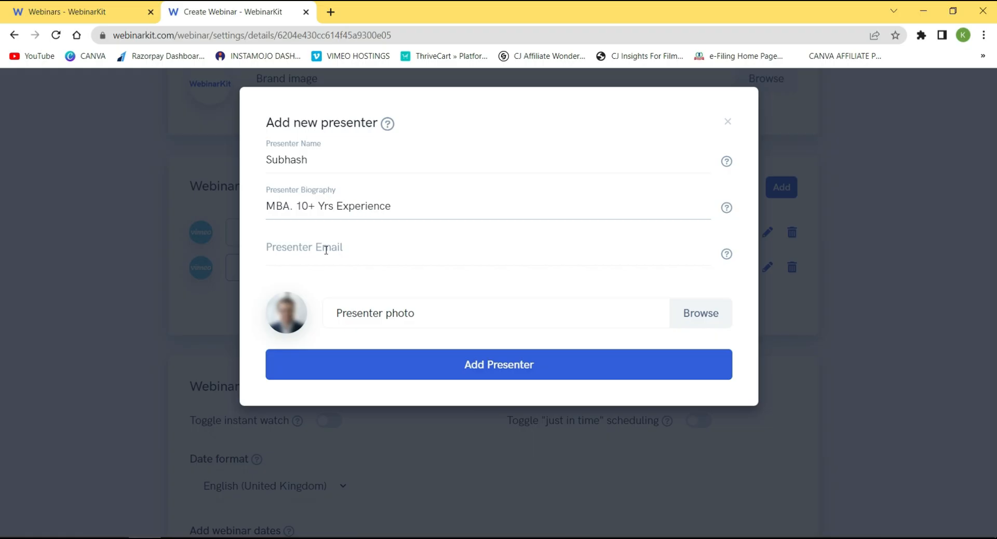
{"action": "left_click", "coordinate": [322, 250]}
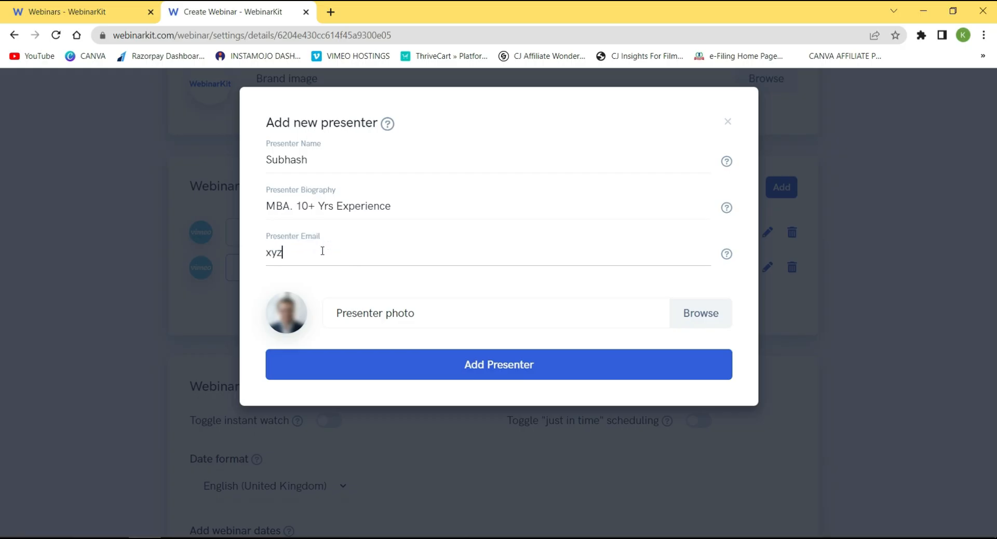
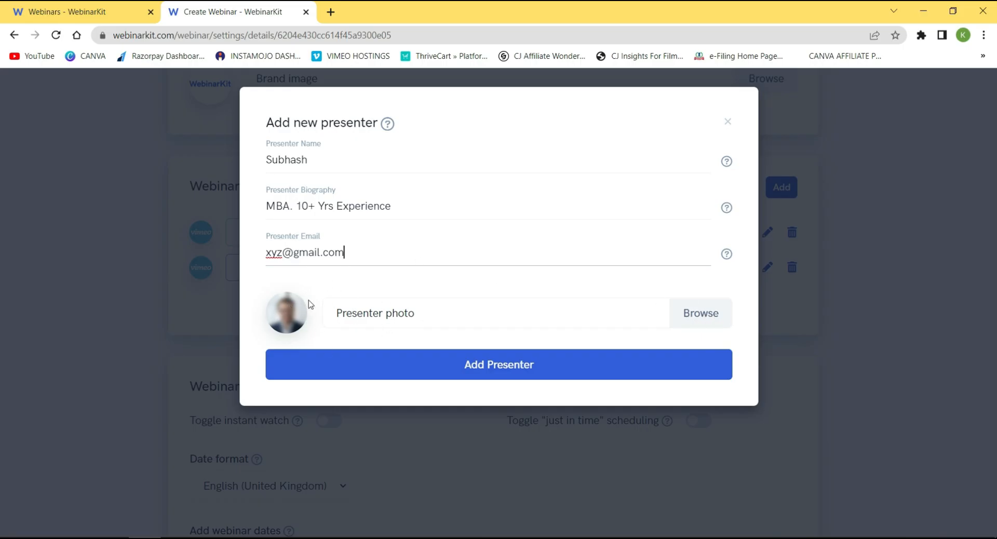
{"action": "left_click", "coordinate": [503, 369]}
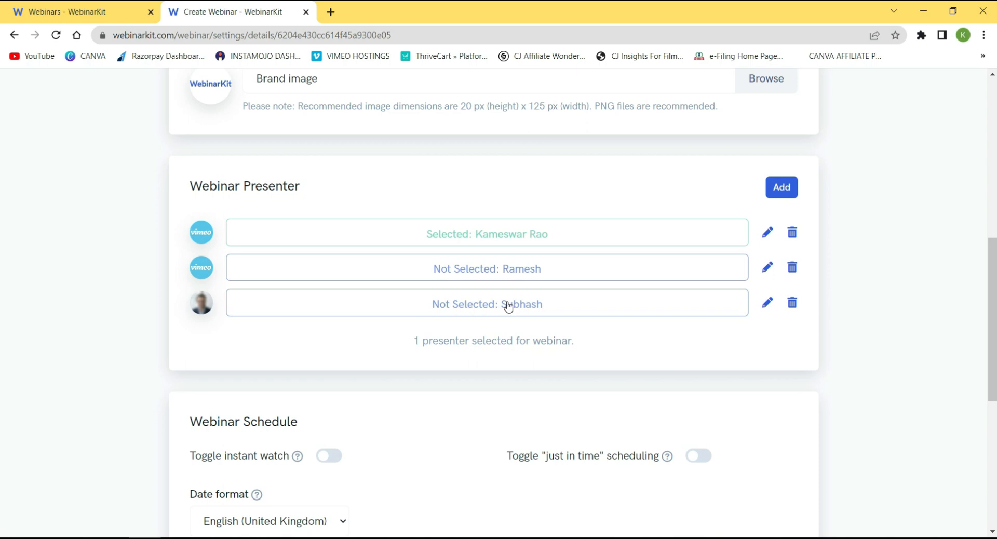
Select the new presenter, deselect the first one, and resave the new presenter's details.
{"action": "left_click", "coordinate": [508, 307]}
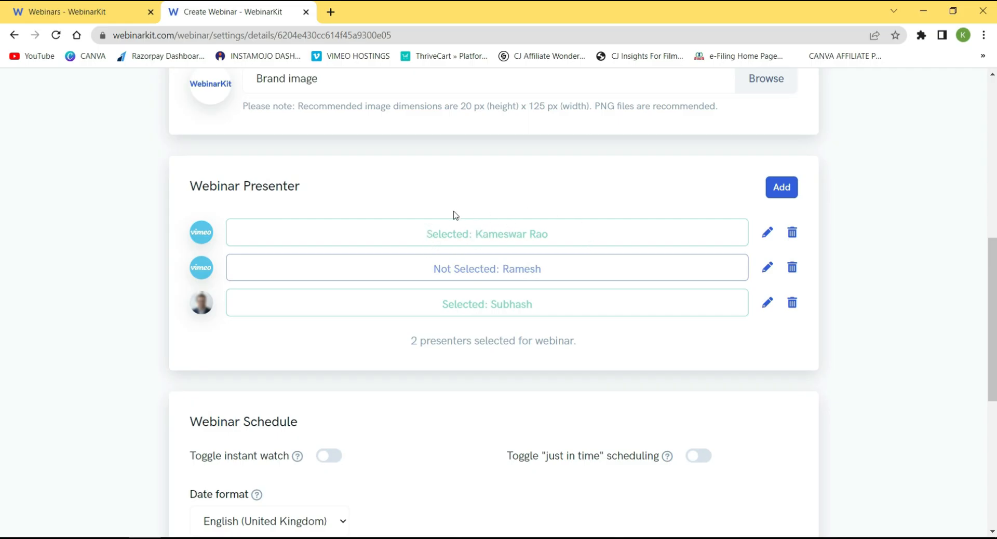
{"action": "left_click", "coordinate": [462, 234]}
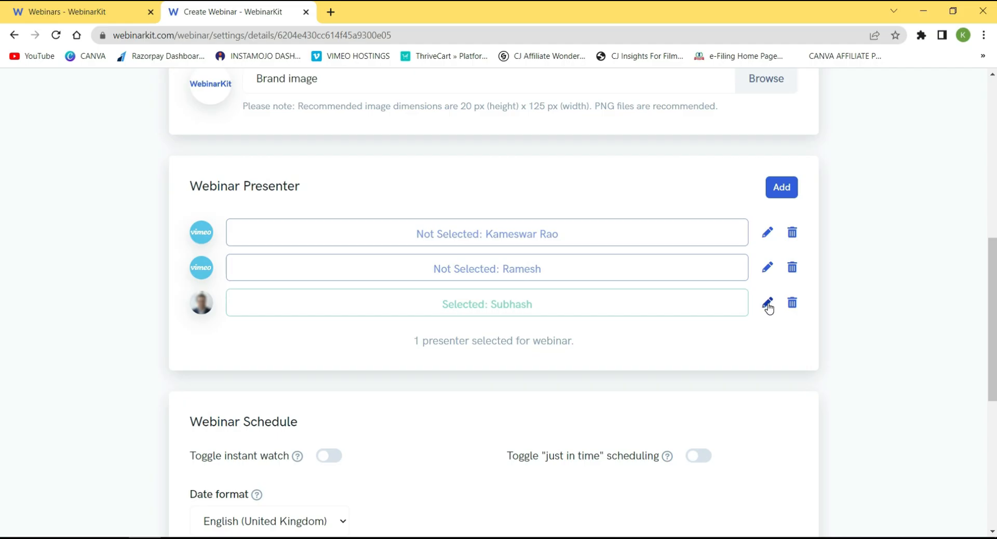
{"action": "left_click", "coordinate": [768, 305]}
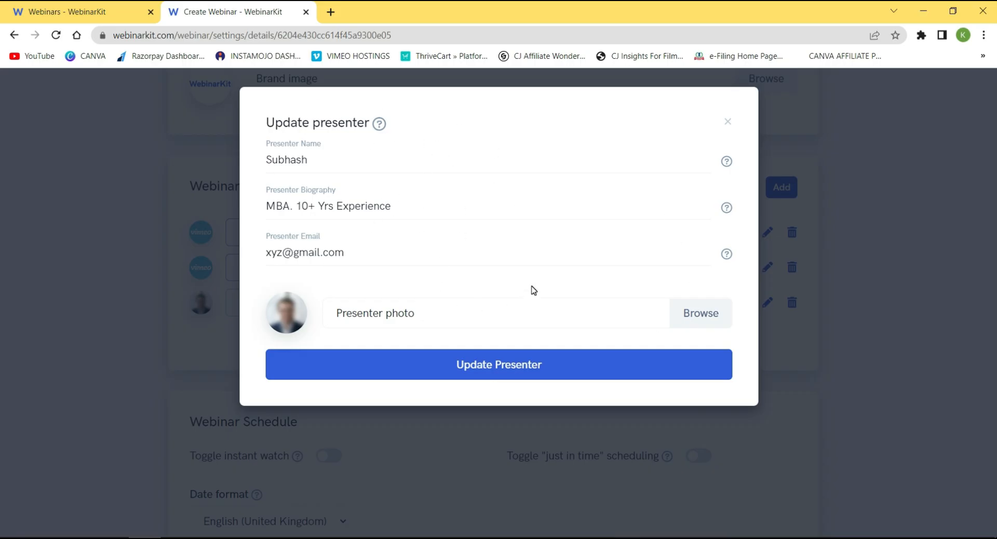
{"action": "left_click", "coordinate": [513, 367]}
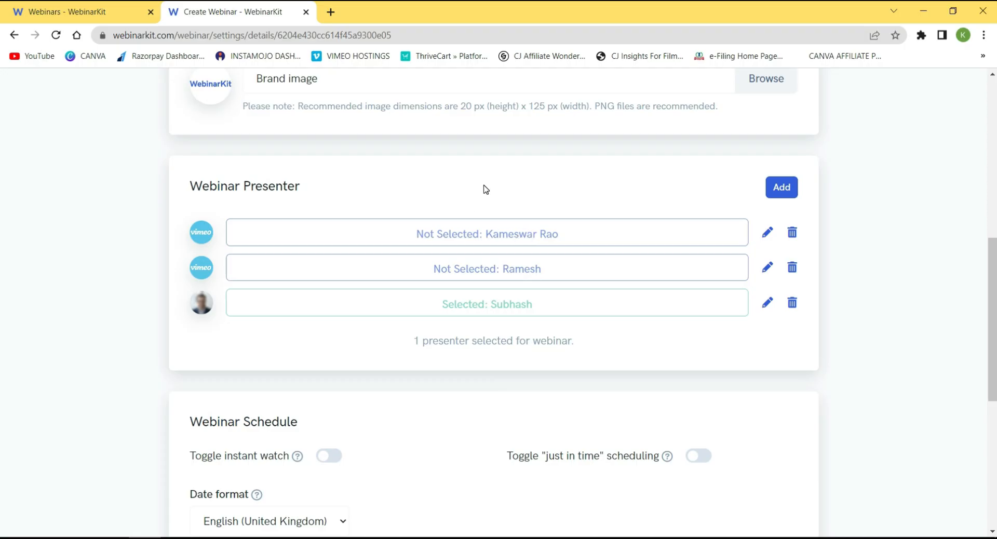
Switch on 'Toggle instant watch' in the Webinar Schedule card.
{"action": "scroll", "coordinate": [484, 190], "scroll_direction": "down", "scroll_amount": 1}
{"action": "scroll", "coordinate": [485, 186], "scroll_direction": "down", "scroll_amount": 2}
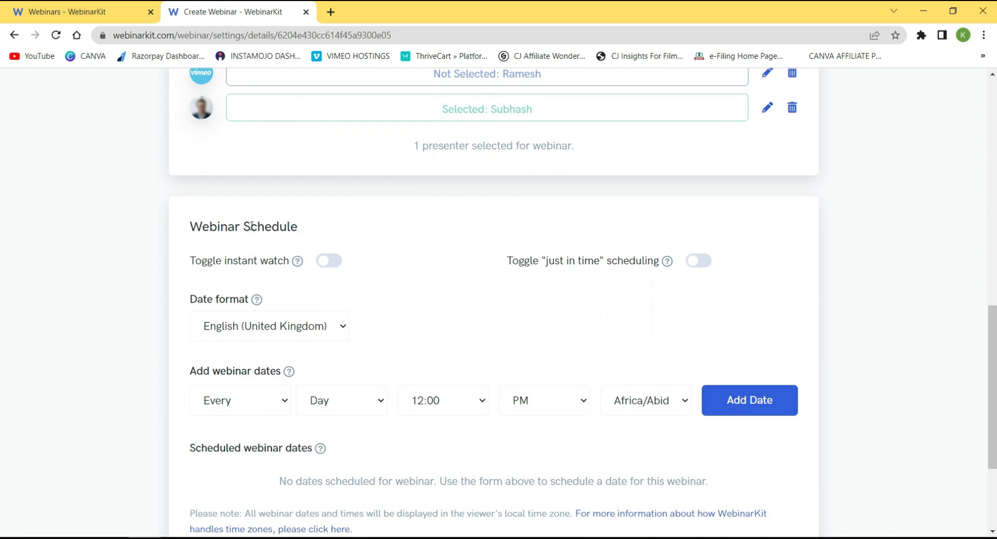
{"action": "scroll", "coordinate": [279, 212], "scroll_direction": "down", "scroll_amount": 1}
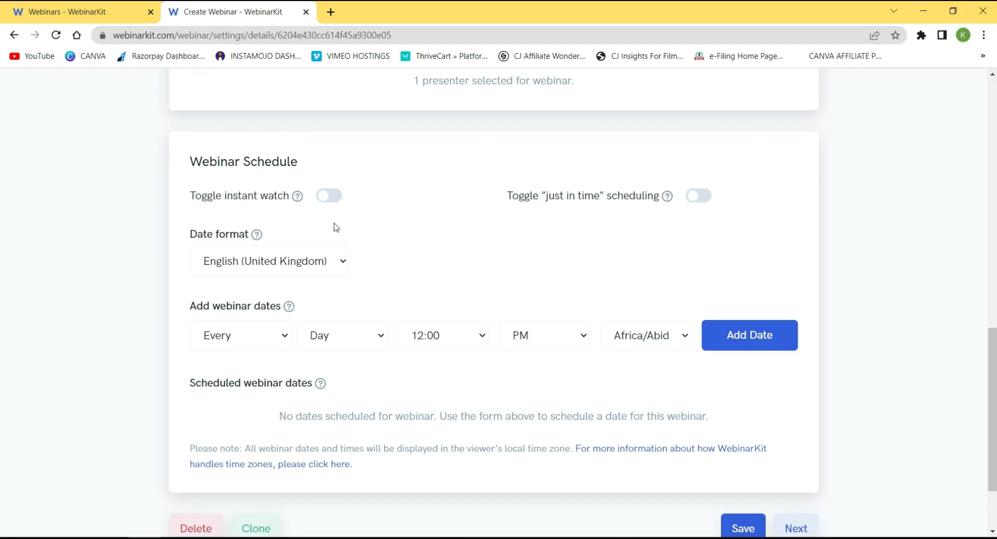
{"action": "left_click", "coordinate": [333, 197]}
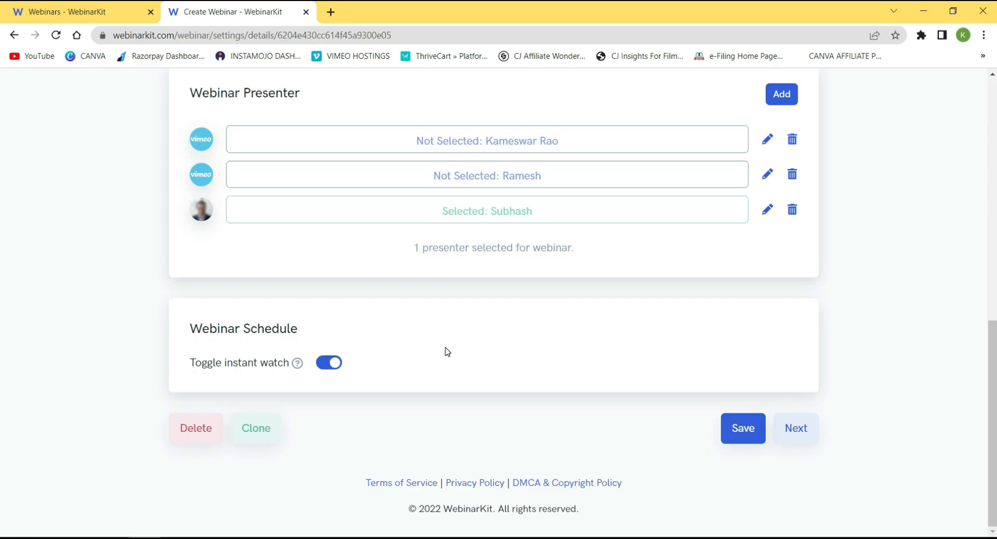
Save the webinar settings with instant watch enabled.
{"action": "left_click", "coordinate": [755, 435]}
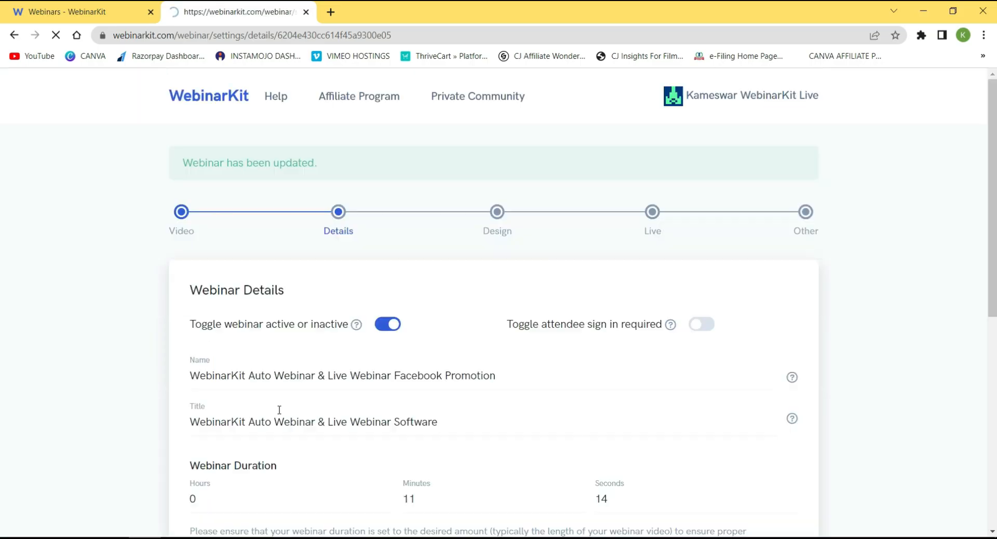
{"action": "scroll", "coordinate": [279, 411], "scroll_direction": "down", "scroll_amount": 3}
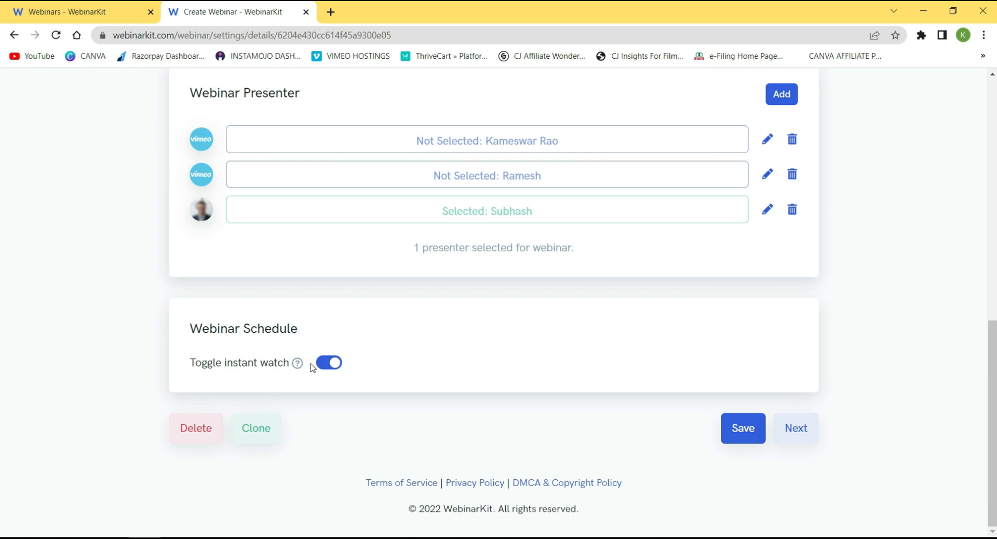
Turn instant watch back off to restore the date format and webinar date options.
{"action": "left_click", "coordinate": [327, 366]}
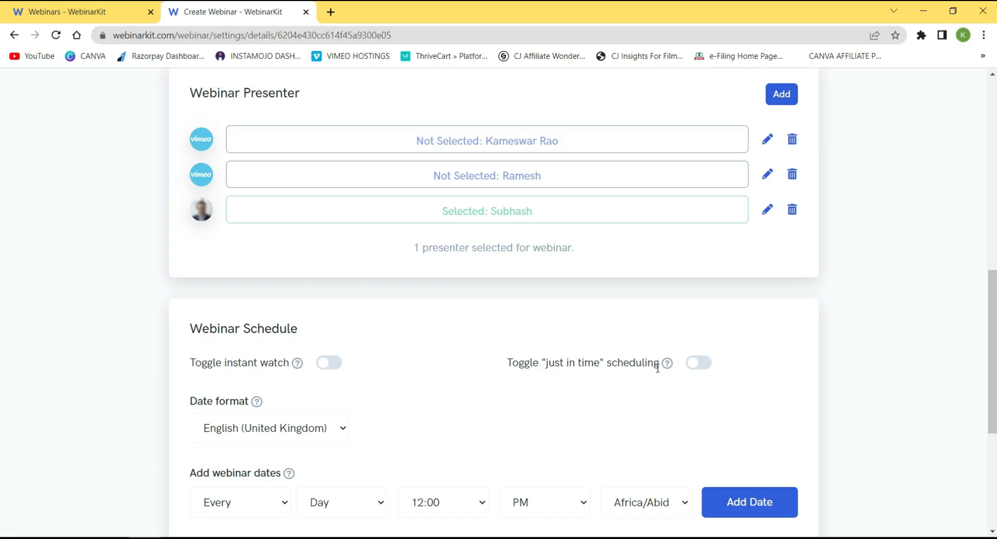
Turn on just-in-time scheduling and keep the English (United Kingdom) date format.
{"action": "left_click", "coordinate": [700, 364]}
{"action": "scroll", "coordinate": [322, 373], "scroll_direction": "down", "scroll_amount": 1}
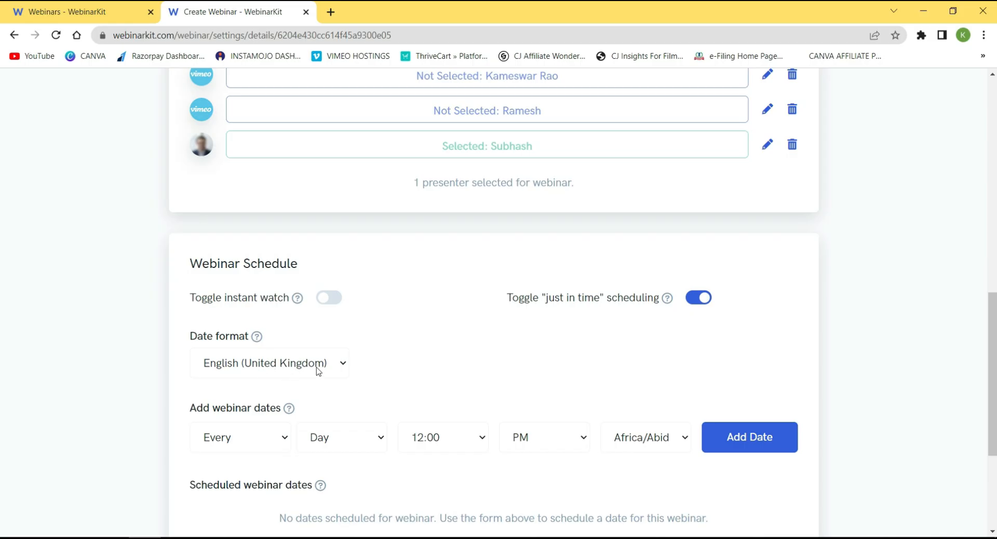
{"action": "left_click", "coordinate": [333, 367]}
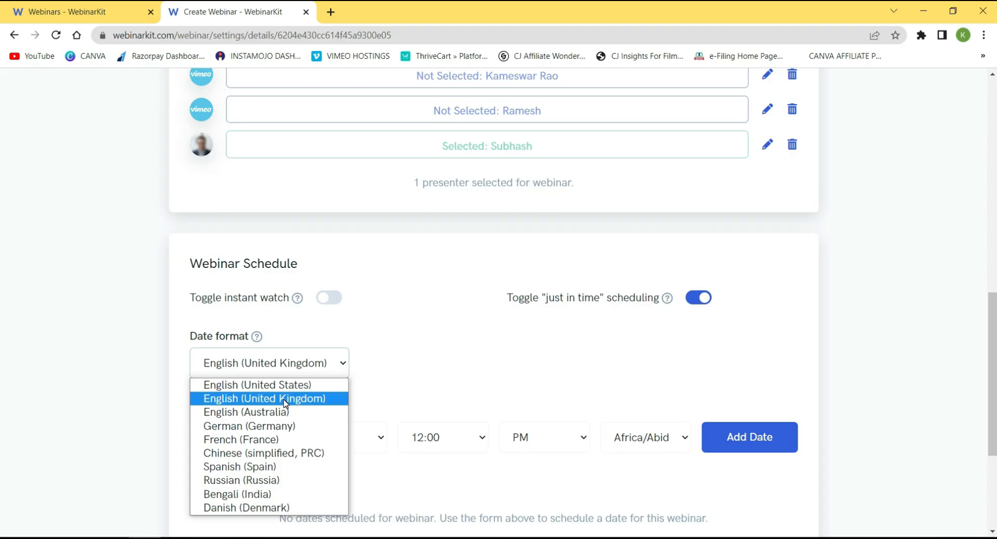
{"action": "left_click", "coordinate": [436, 374]}
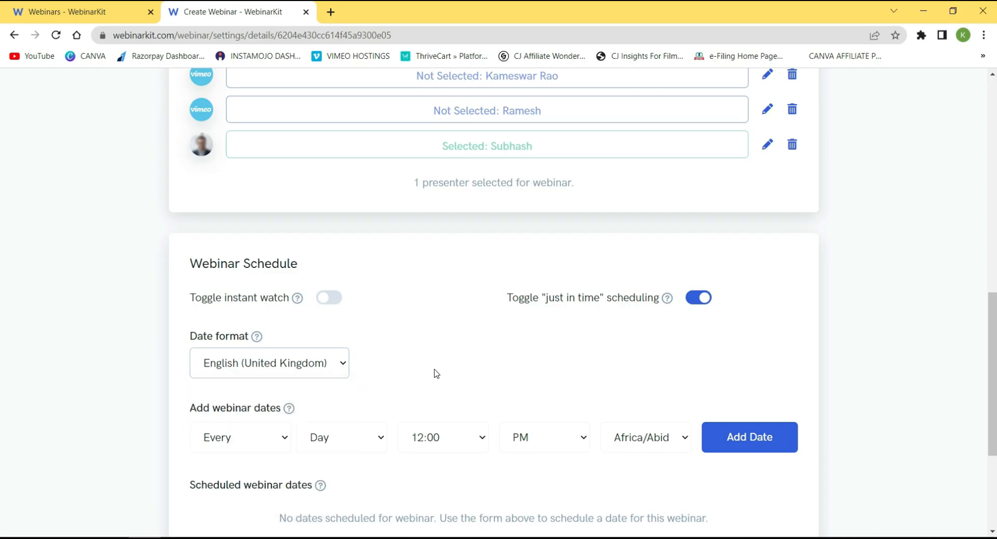
Go to the Webinars dashboard listing all webinars.
{"action": "scroll", "coordinate": [523, 280], "scroll_direction": "down", "scroll_amount": 1}
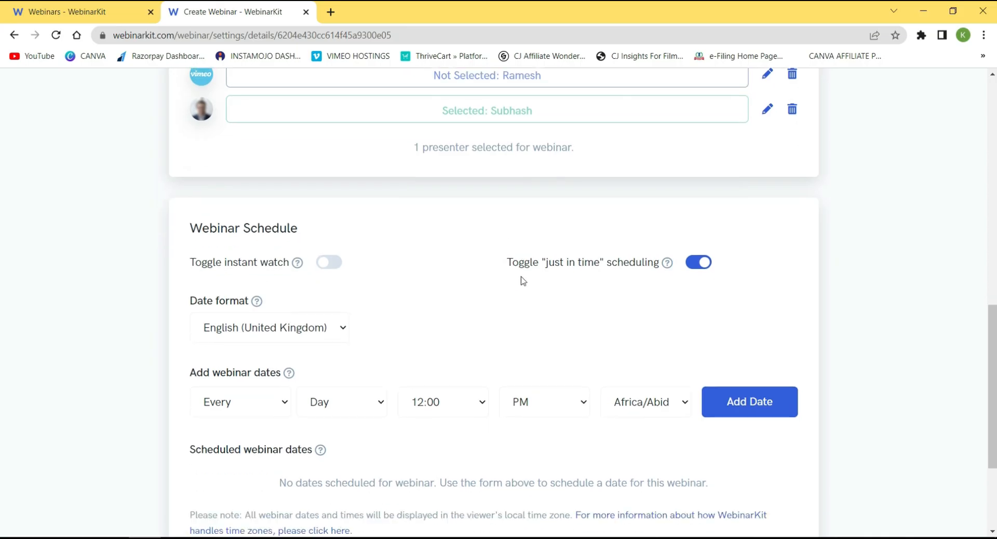
{"action": "scroll", "coordinate": [523, 281], "scroll_direction": "down", "scroll_amount": 5}
{"action": "left_click", "coordinate": [73, 9]}
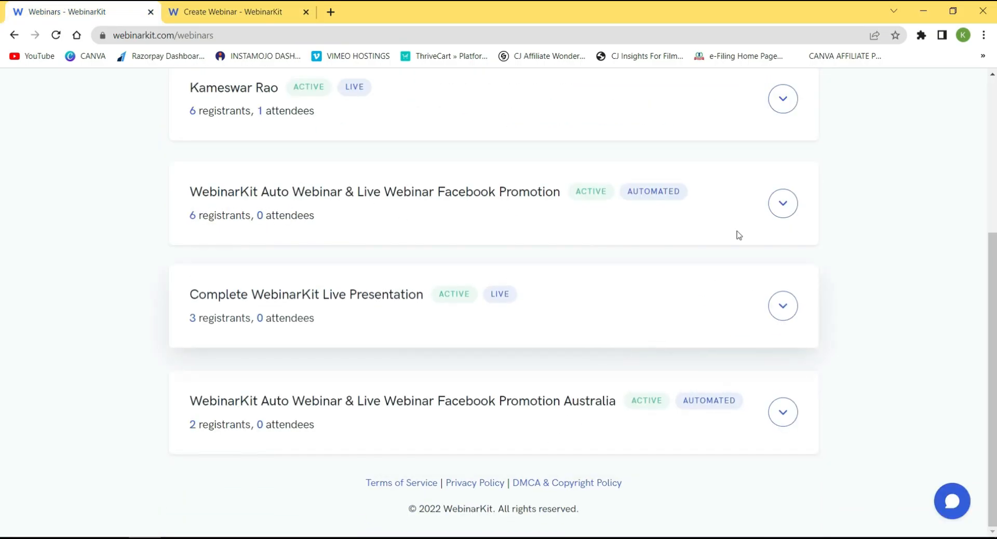
Copy the Facebook Promotion webinar's registration link and load it in the other browser window.
{"action": "left_click", "coordinate": [782, 204]}
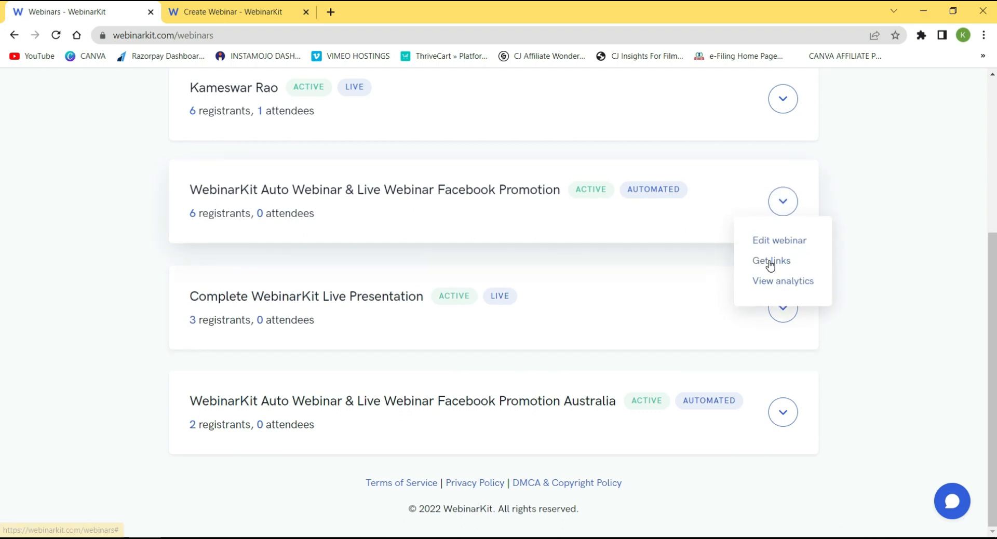
{"action": "left_click", "coordinate": [771, 261]}
{"action": "left_click", "coordinate": [673, 173]}
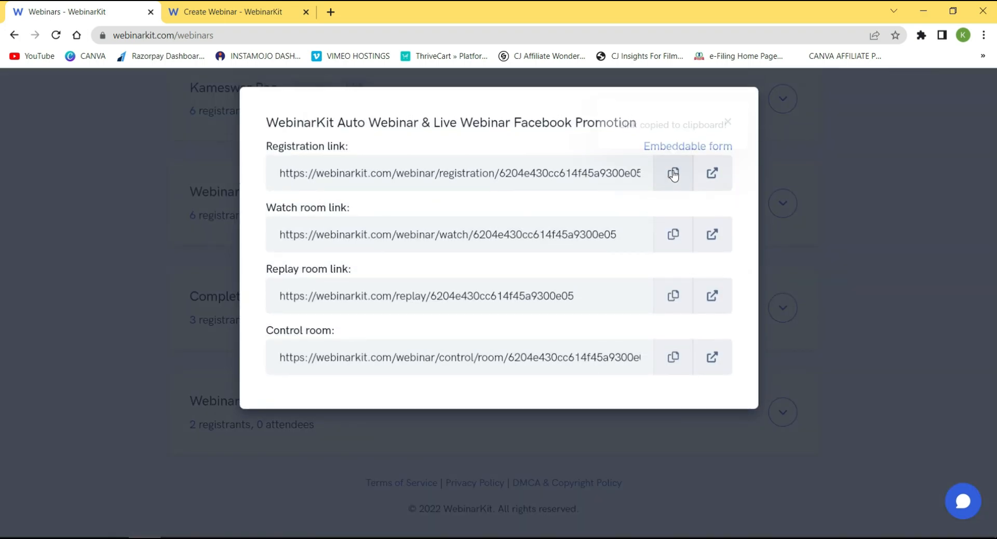
{"action": "left_click", "coordinate": [209, 538]}
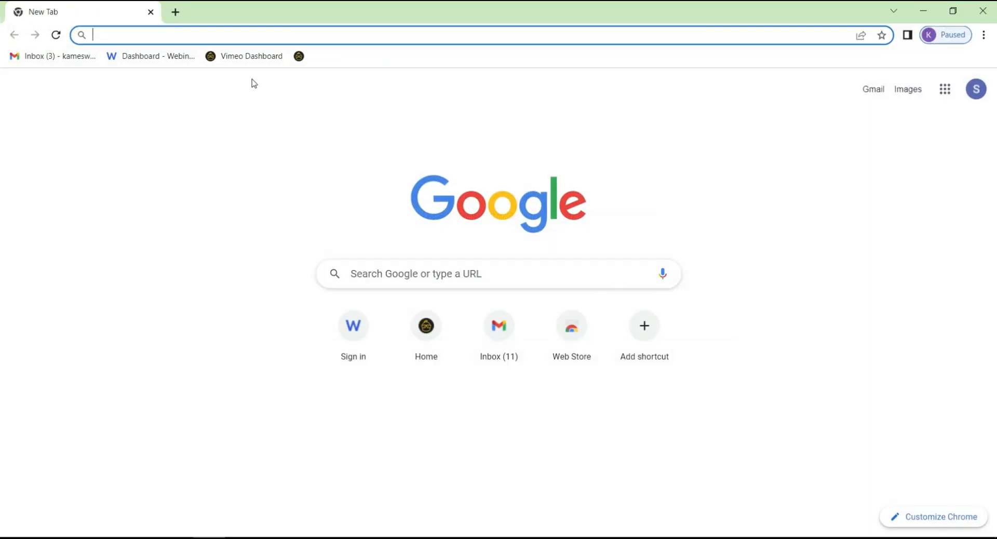
{"action": "key", "text": "ctrl+v"}
{"action": "key", "text": "Return"}
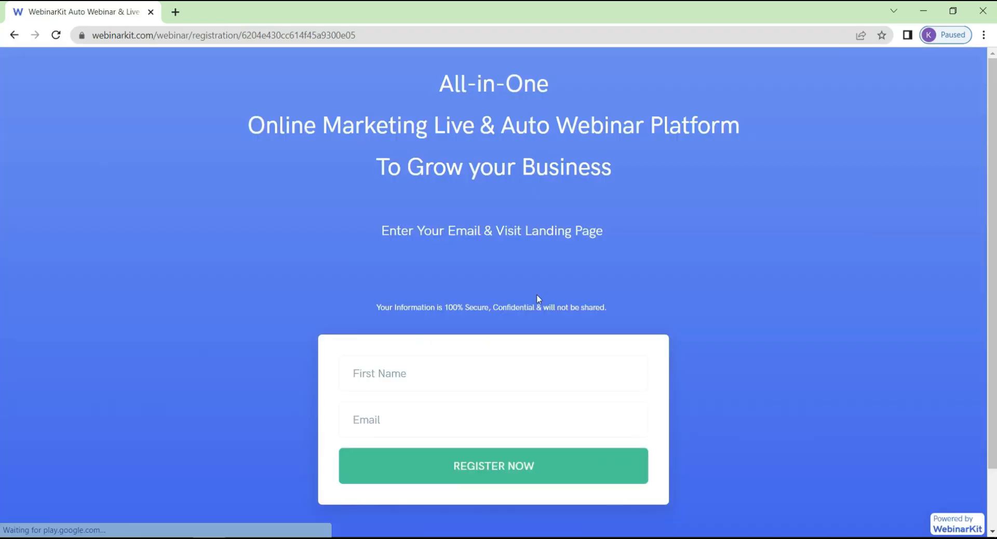
Fill the registration form's first name and email from saved entries, submit it, and return to the schedule settings.
{"action": "left_click", "coordinate": [403, 380]}
{"action": "left_click", "coordinate": [414, 414]}
{"action": "left_click", "coordinate": [392, 421]}
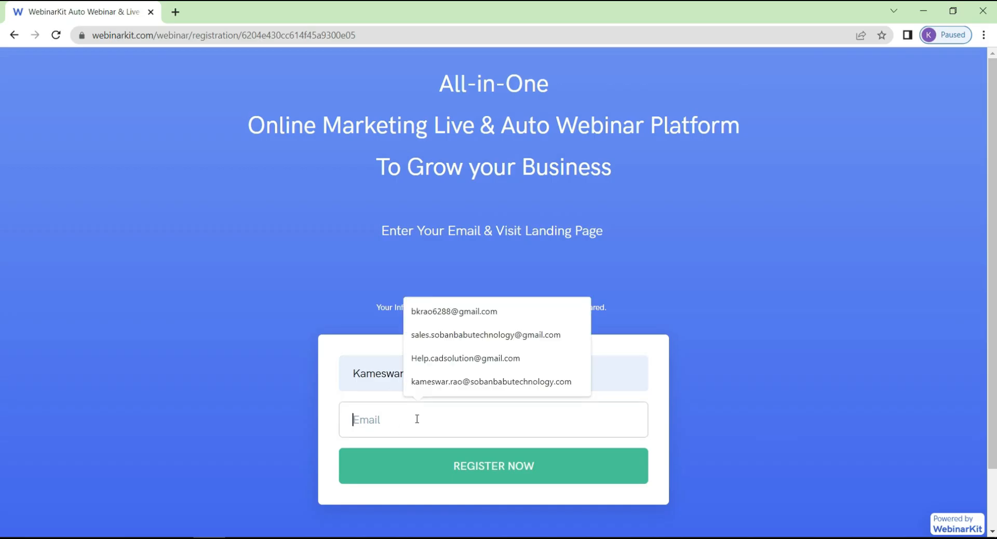
{"action": "left_click", "coordinate": [430, 357]}
{"action": "left_click", "coordinate": [436, 472]}
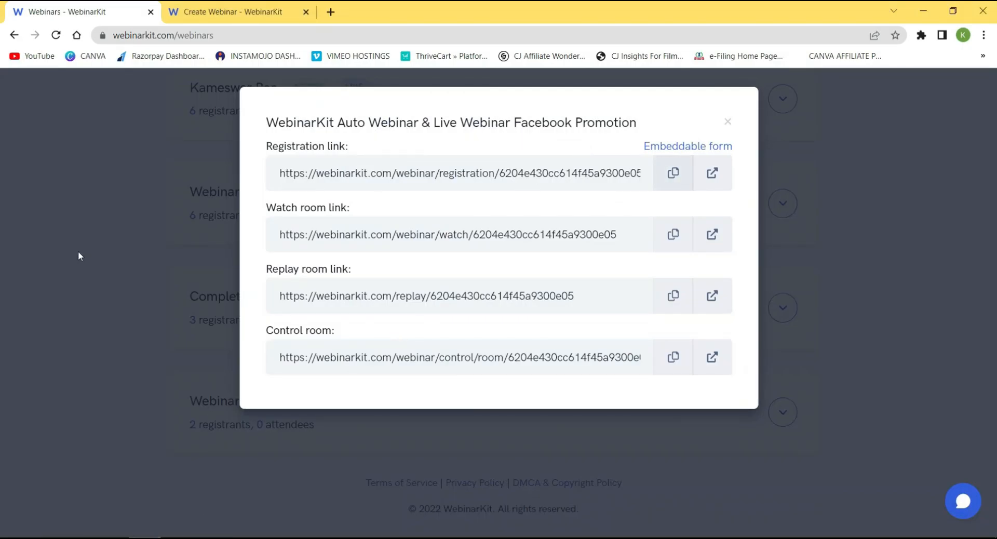
{"action": "left_click", "coordinate": [247, 13]}
{"action": "scroll", "coordinate": [345, 394], "scroll_direction": "up", "scroll_amount": 1}
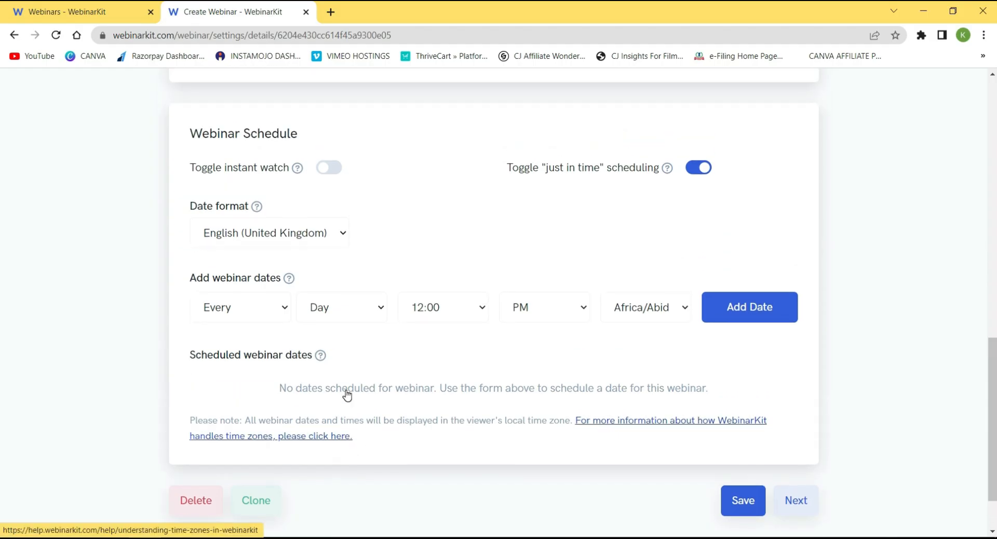
Turn off just-in-time scheduling, set the date format to English (United States), and save.
{"action": "left_click", "coordinate": [696, 168]}
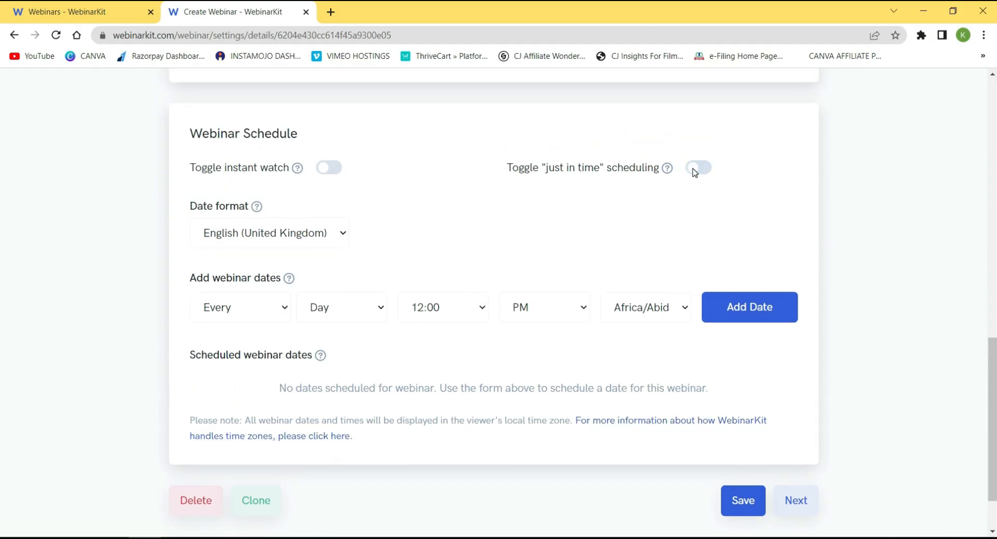
{"action": "left_click", "coordinate": [345, 234]}
{"action": "left_click", "coordinate": [304, 254]}
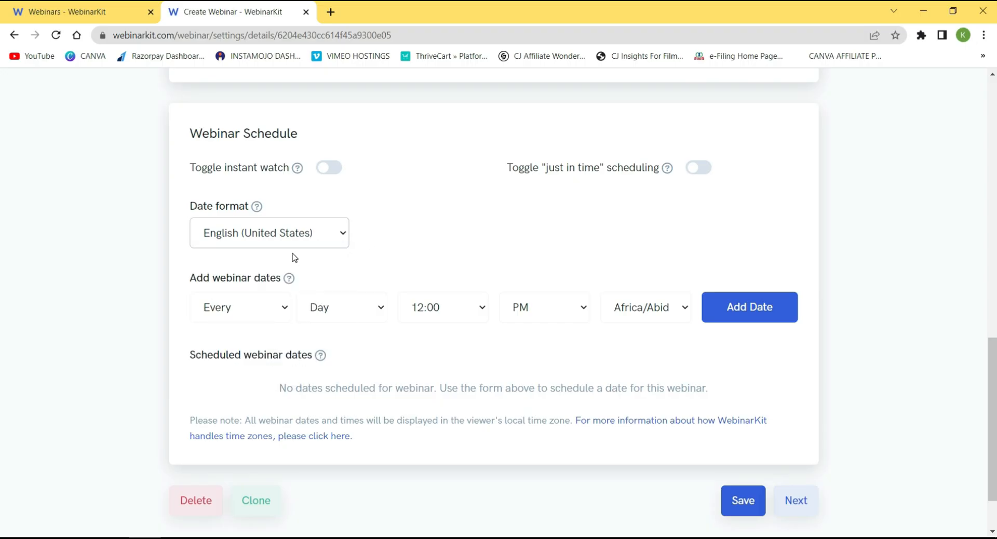
{"action": "left_click", "coordinate": [741, 502]}
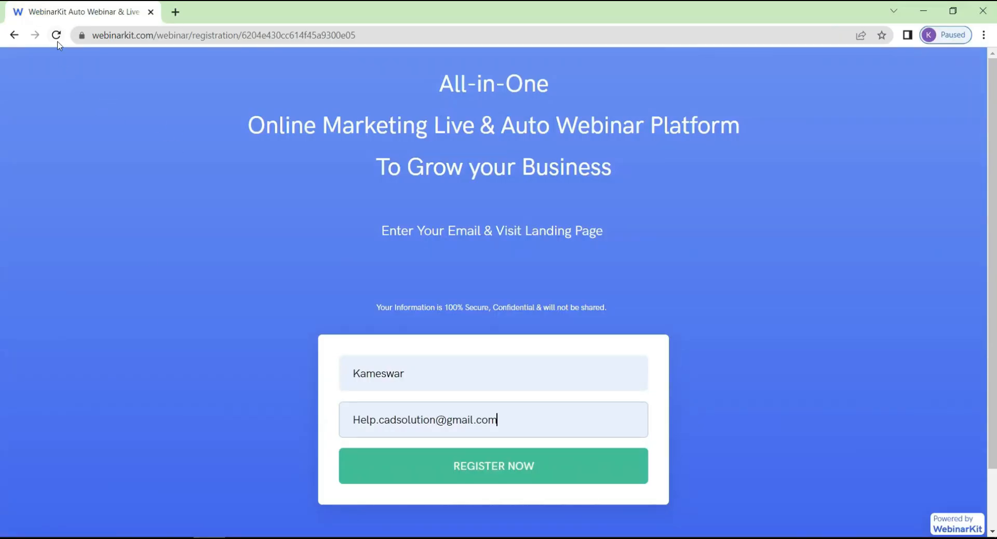
Reload the registration page and refill first name and email to re-test the form.
{"action": "left_click", "coordinate": [57, 41]}
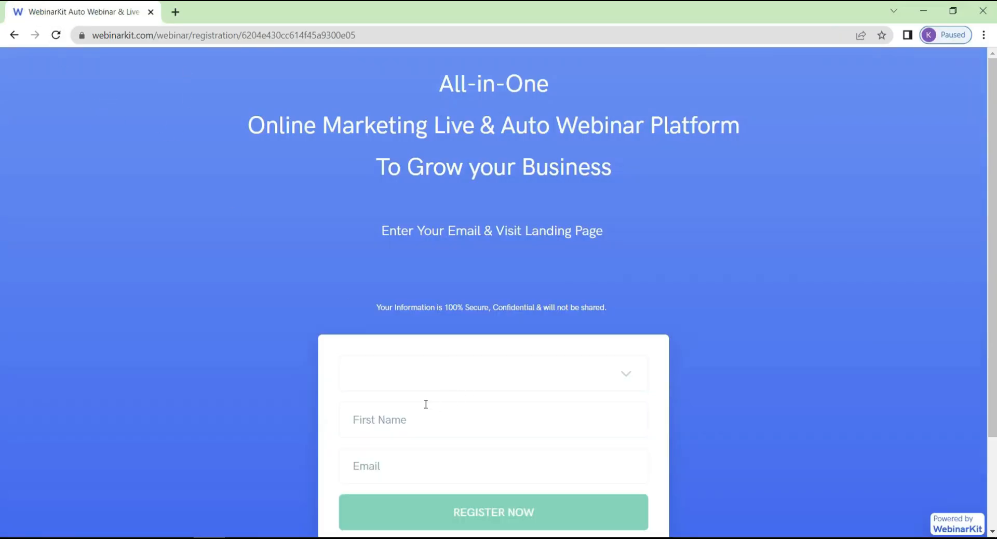
{"action": "left_click", "coordinate": [423, 418]}
{"action": "left_click", "coordinate": [426, 460]}
{"action": "left_click", "coordinate": [370, 473]}
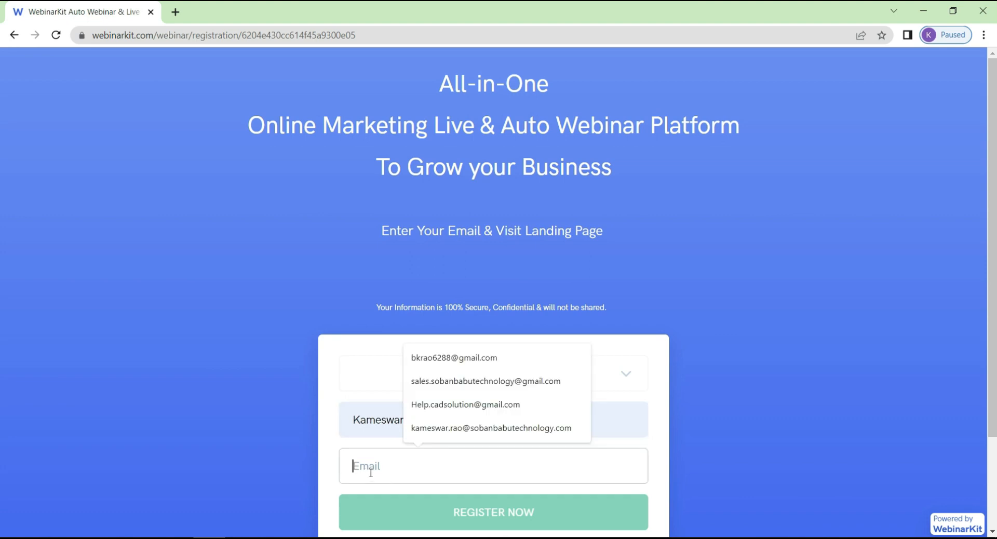
{"action": "left_click", "coordinate": [441, 405]}
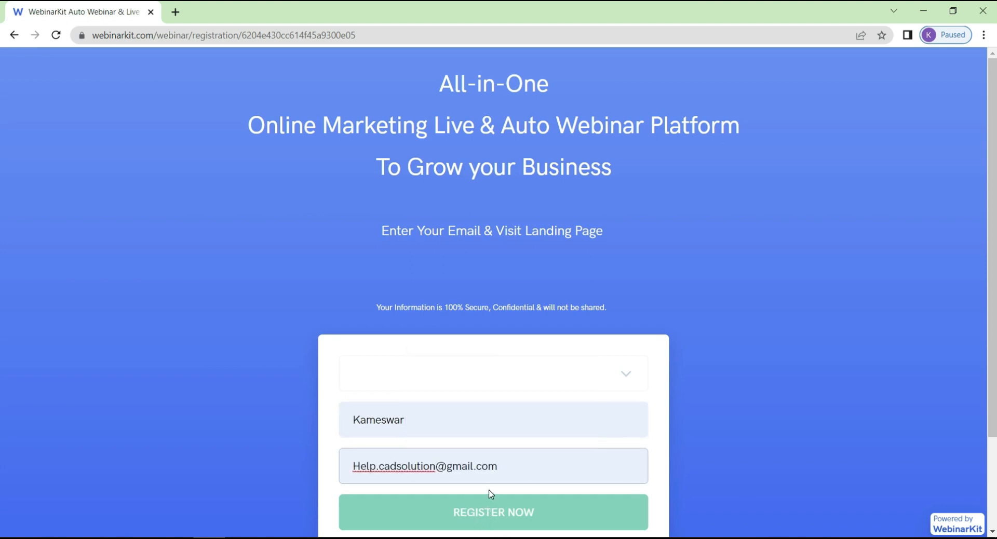
{"action": "scroll", "coordinate": [468, 429], "scroll_direction": "down", "scroll_amount": 2}
{"action": "left_click", "coordinate": [442, 300]}
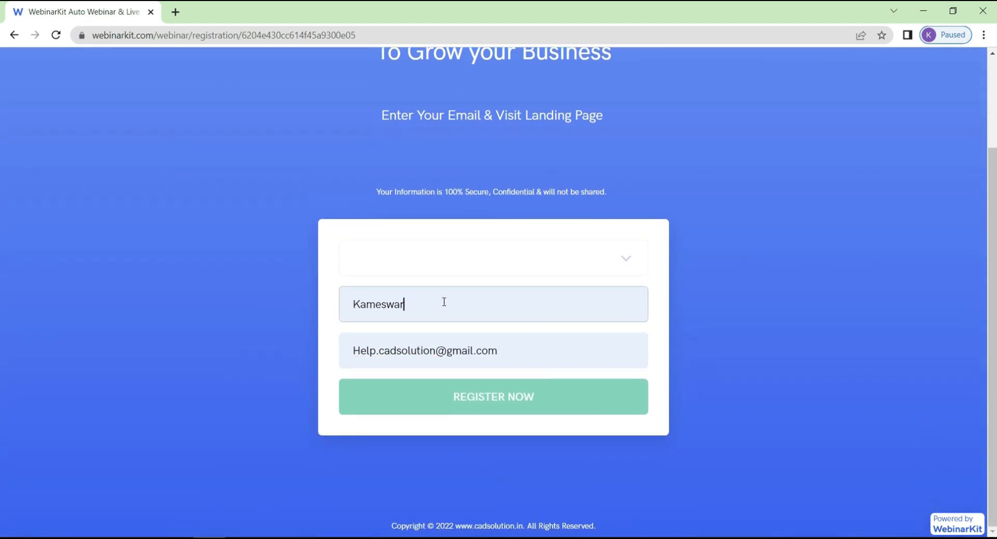
{"action": "left_click", "coordinate": [509, 343]}
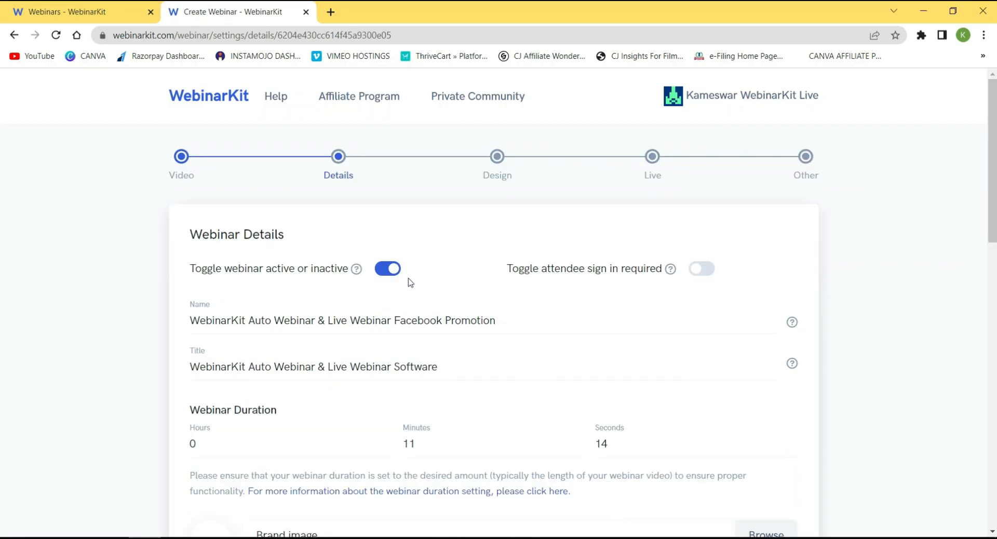
Turn just-in-time scheduling back on and save the webinar settings.
{"action": "scroll", "coordinate": [513, 307], "scroll_direction": "down", "scroll_amount": 6}
{"action": "scroll", "coordinate": [491, 325], "scroll_direction": "up", "scroll_amount": 6}
{"action": "scroll", "coordinate": [683, 271], "scroll_direction": "down", "scroll_amount": 7}
{"action": "scroll", "coordinate": [732, 364], "scroll_direction": "down", "scroll_amount": 5}
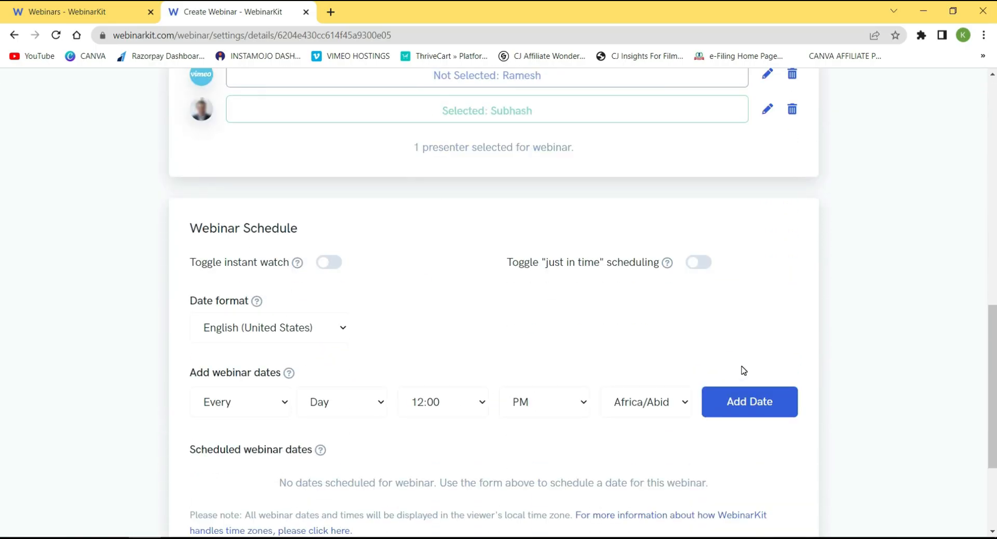
{"action": "scroll", "coordinate": [612, 296], "scroll_direction": "down", "scroll_amount": 1}
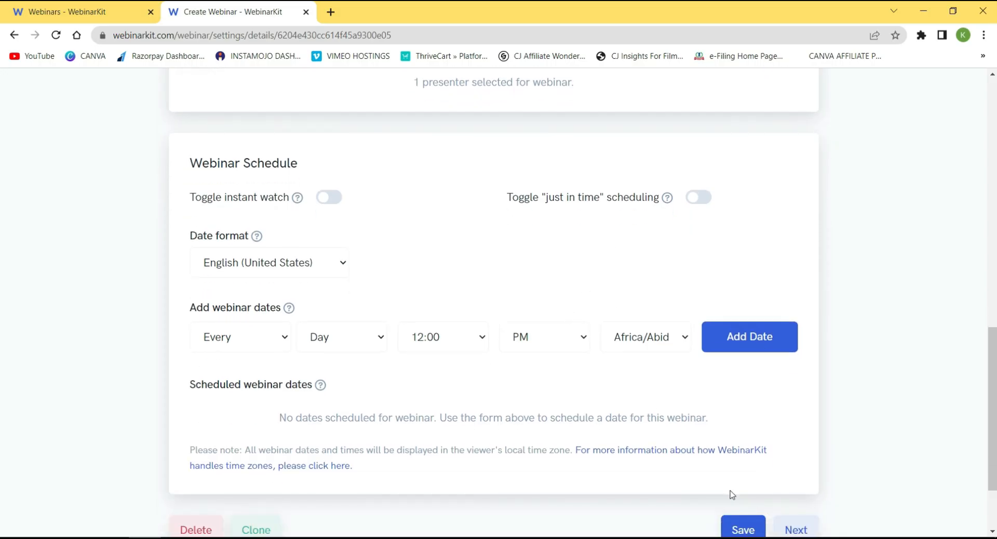
{"action": "scroll", "coordinate": [536, 335], "scroll_direction": "down", "scroll_amount": 1}
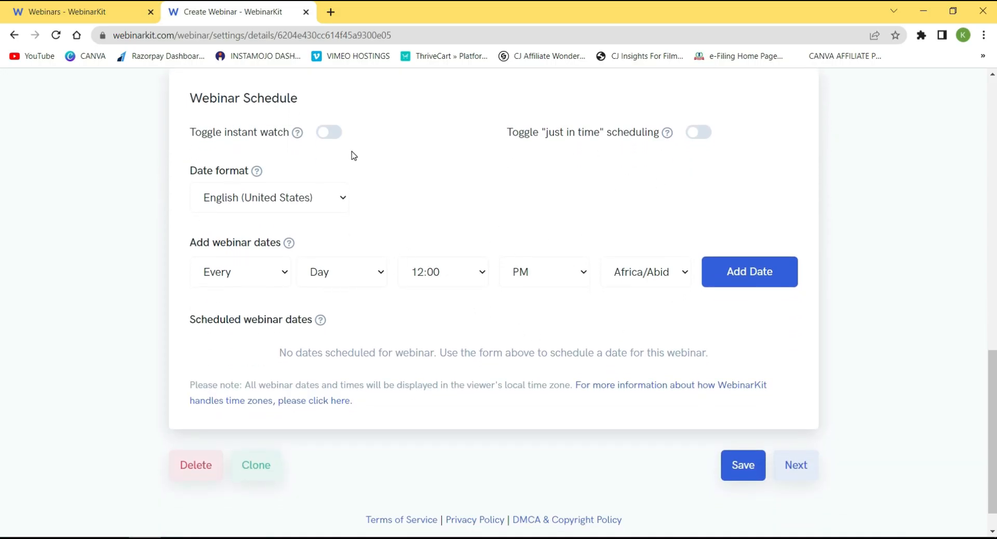
{"action": "left_click", "coordinate": [702, 133]}
{"action": "left_click", "coordinate": [740, 463]}
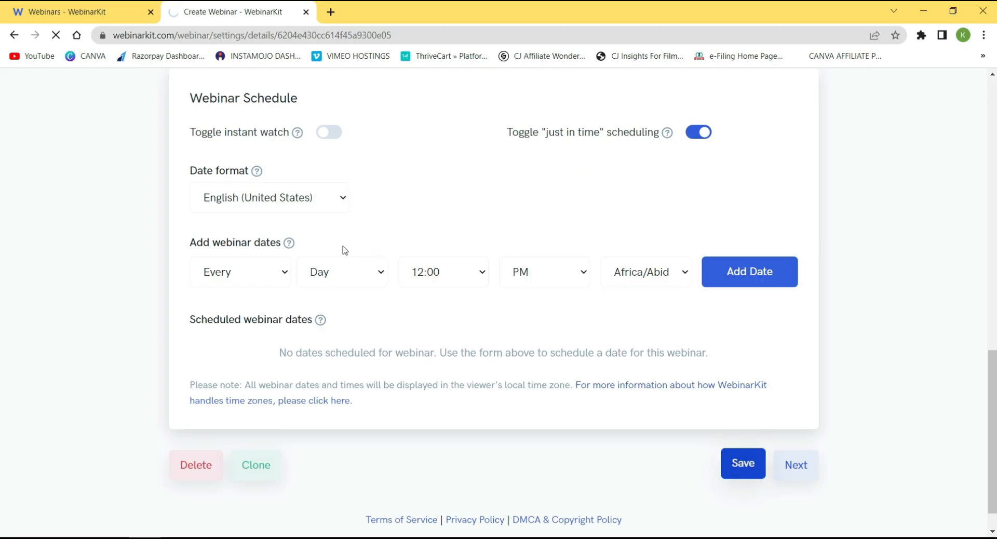
Reload the webinar registration page in the other browser window.
{"action": "scroll", "coordinate": [442, 297], "scroll_direction": "down", "scroll_amount": 5}
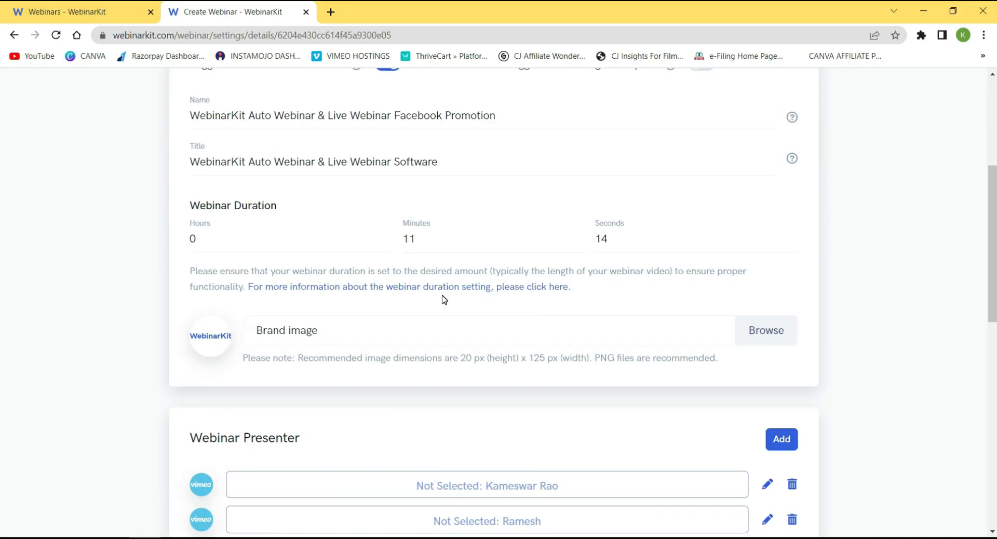
{"action": "scroll", "coordinate": [445, 298], "scroll_direction": "down", "scroll_amount": 10}
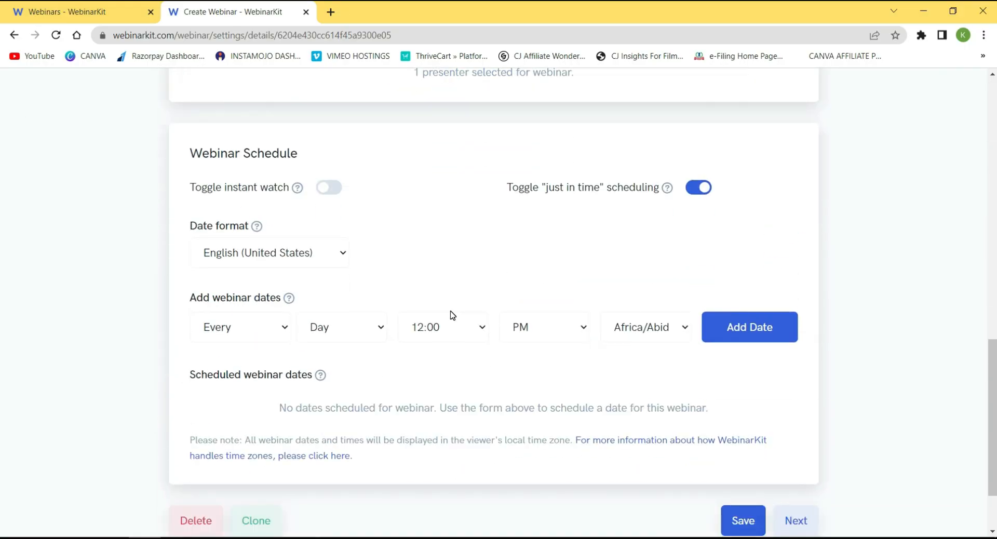
{"action": "scroll", "coordinate": [450, 315], "scroll_direction": "down", "scroll_amount": 1}
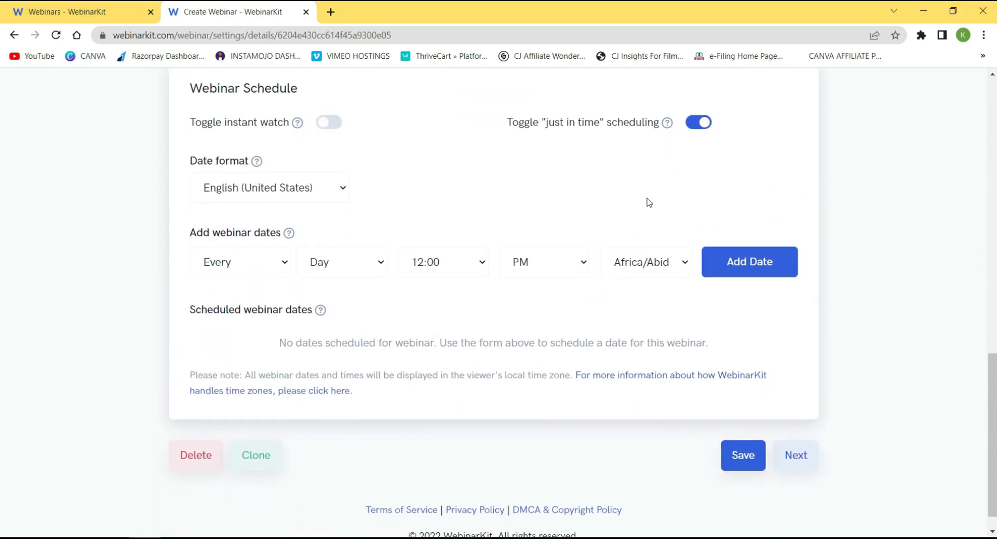
{"action": "left_click", "coordinate": [199, 538]}
{"action": "left_click", "coordinate": [56, 35]}
Change the date format to English (United Kingdom) and save the webinar details.
{"action": "left_click", "coordinate": [277, 189]}
{"action": "left_click", "coordinate": [270, 227]}
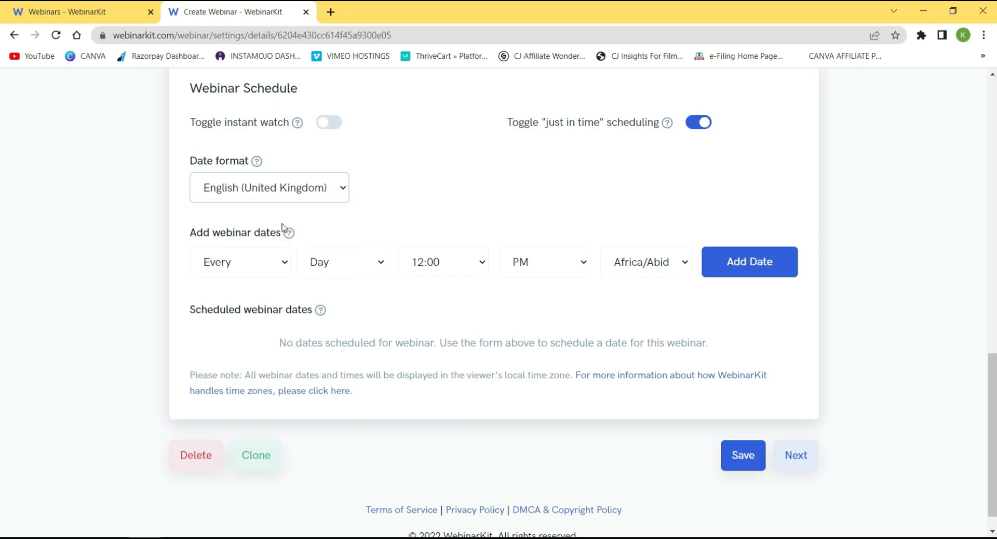
{"action": "left_click", "coordinate": [742, 457]}
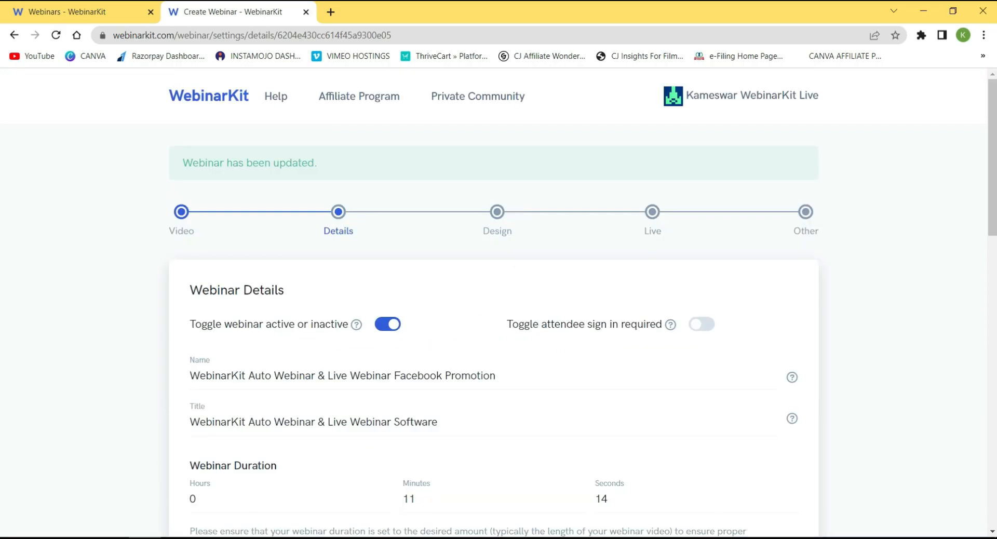
{"action": "left_click", "coordinate": [209, 538]}
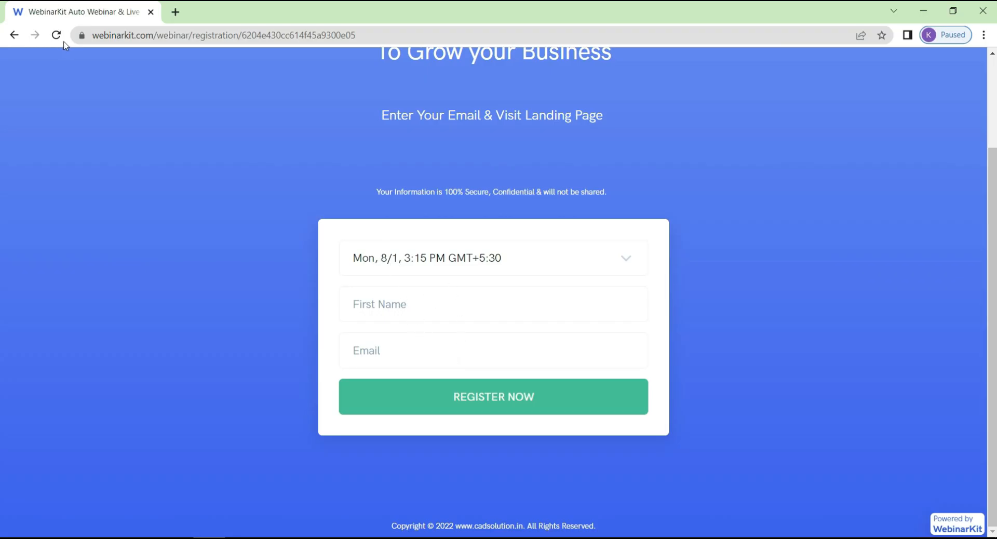
Reload the registration page and confirm the session now reads Mon, 01/08, 15:15.
{"action": "left_click", "coordinate": [57, 36]}
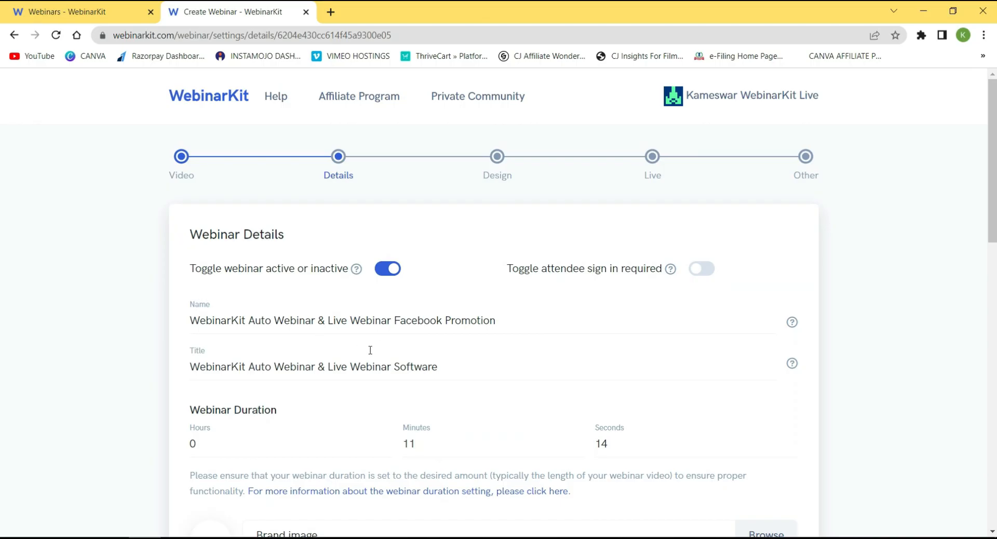
{"action": "scroll", "coordinate": [370, 350], "scroll_direction": "down", "scroll_amount": 15}
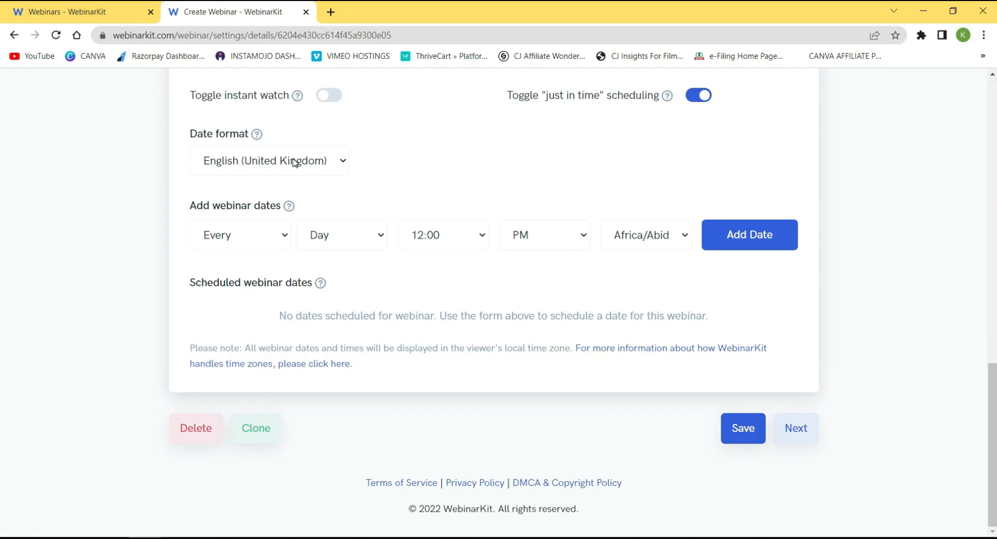
Keep the English (United Kingdom) date format and turn off just-in-time scheduling.
{"action": "left_click", "coordinate": [301, 165]}
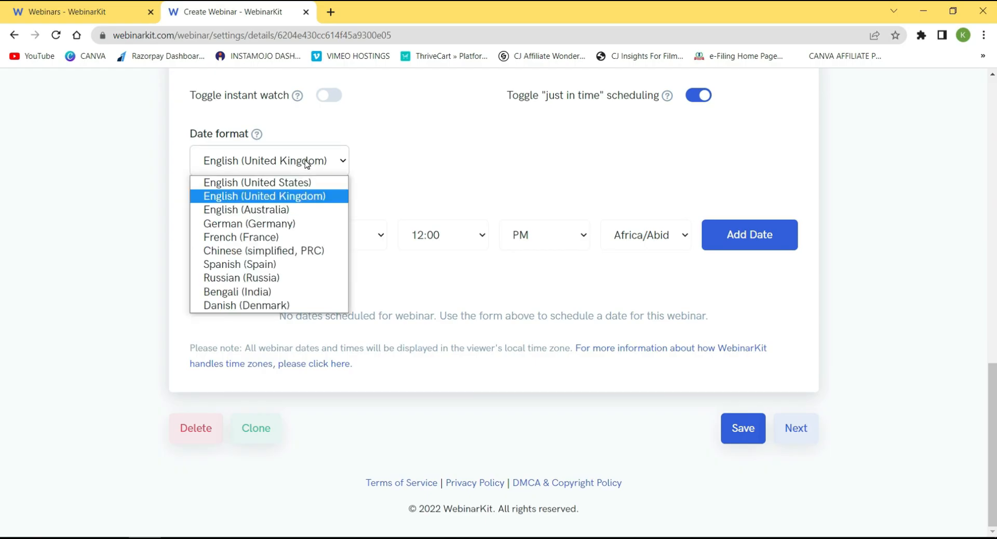
{"action": "left_click", "coordinate": [314, 197]}
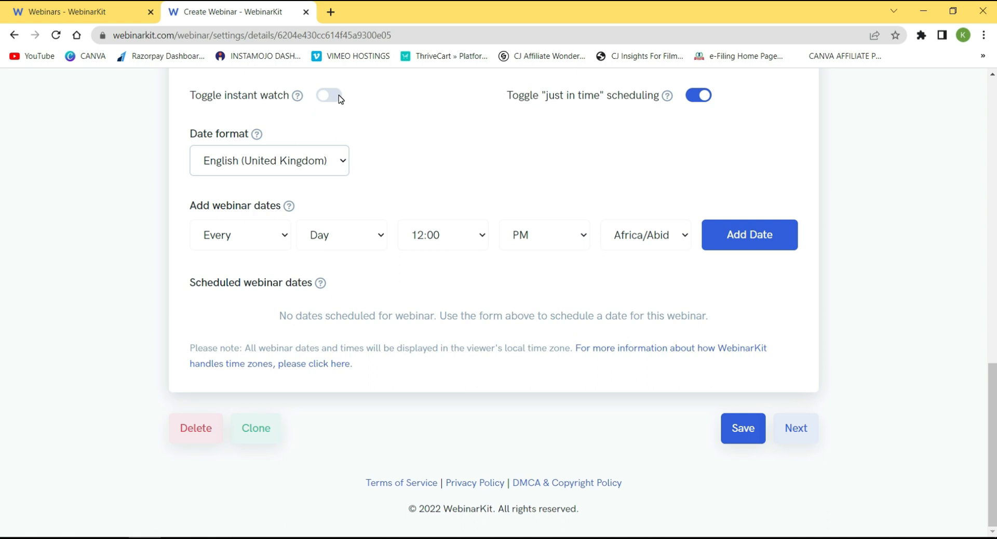
{"action": "left_click", "coordinate": [695, 98]}
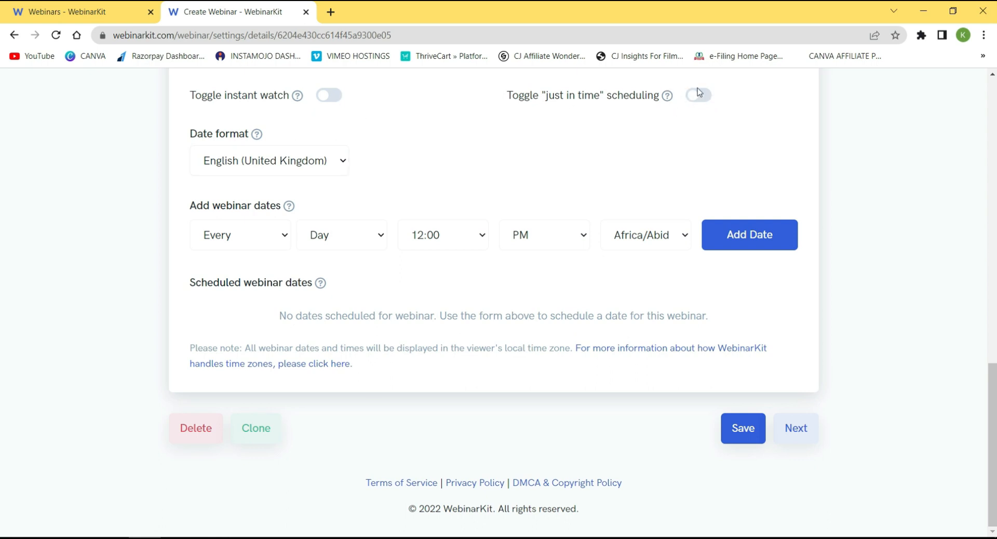
Add an Every Day session at 11:00 AM in the Asia/Kolkata time zone.
{"action": "left_click", "coordinate": [280, 236]}
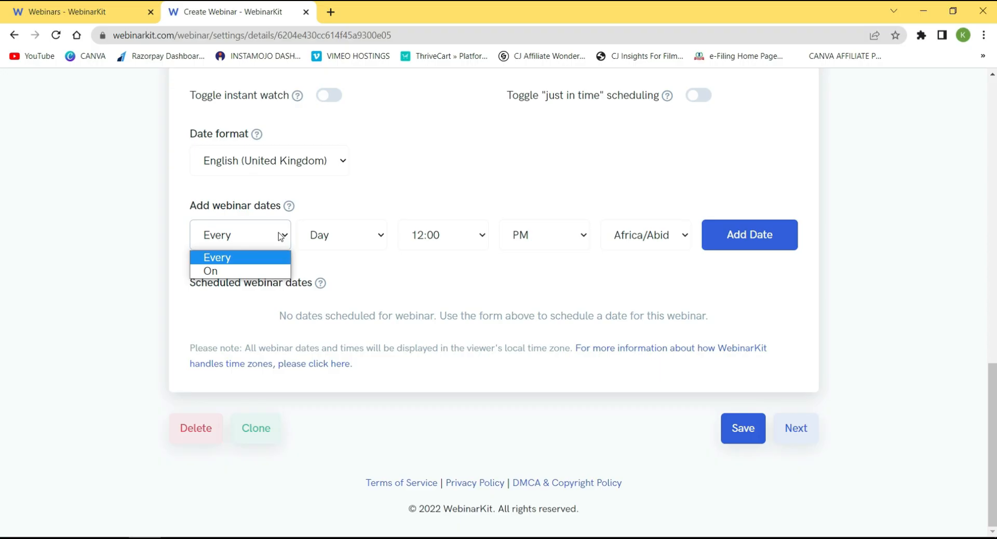
{"action": "left_click", "coordinate": [269, 259]}
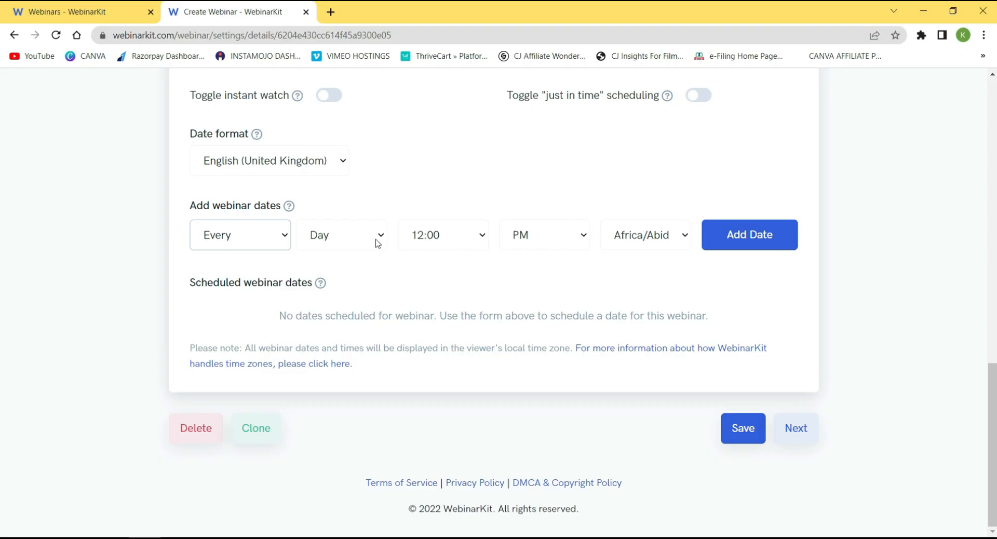
{"action": "left_click", "coordinate": [482, 239]}
{"action": "scroll", "coordinate": [451, 280], "scroll_direction": "down", "scroll_amount": 6}
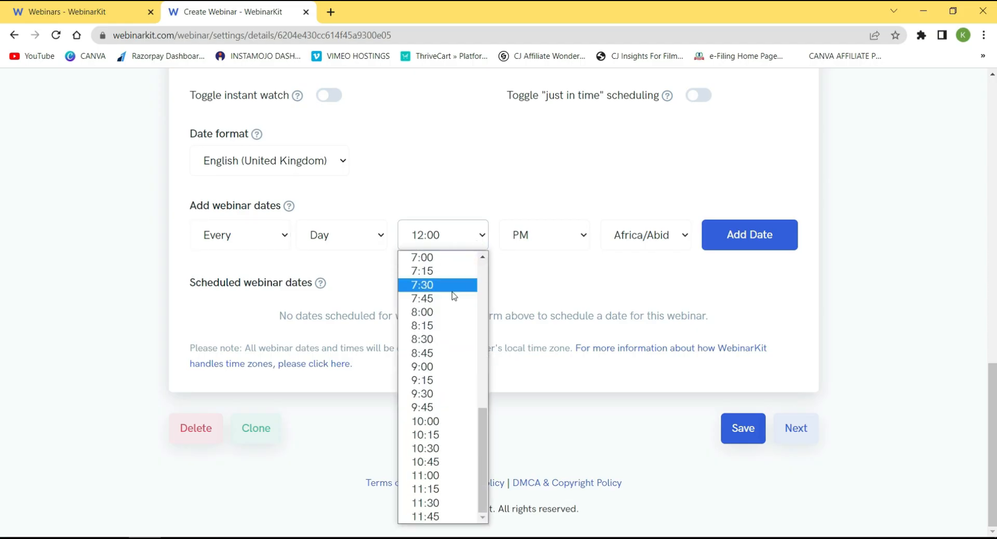
{"action": "left_click", "coordinate": [426, 475]}
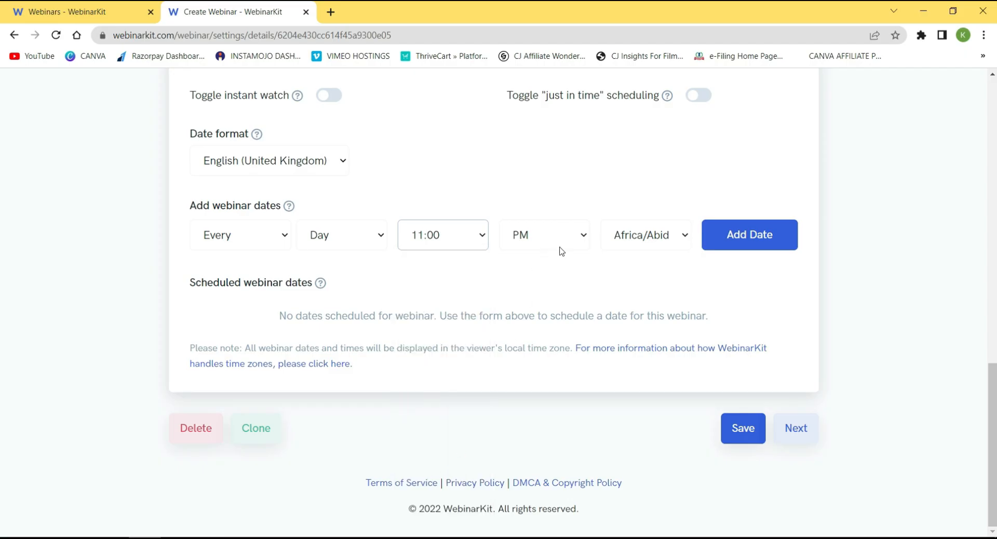
{"action": "left_click", "coordinate": [583, 238]}
{"action": "left_click", "coordinate": [525, 271]}
{"action": "left_click", "coordinate": [682, 238]}
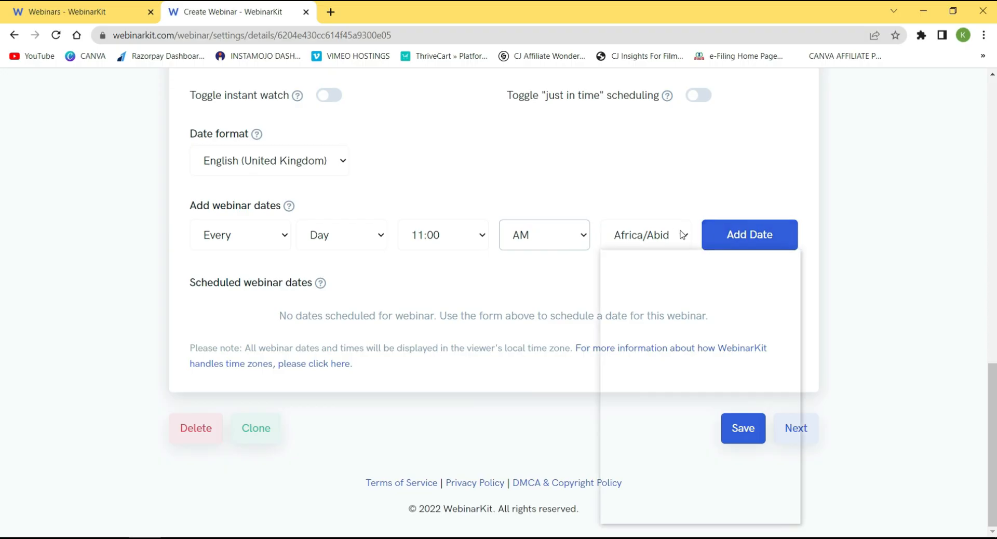
{"action": "left_click_drag", "start_coordinate": [794, 269], "coordinate": [771, 396]}
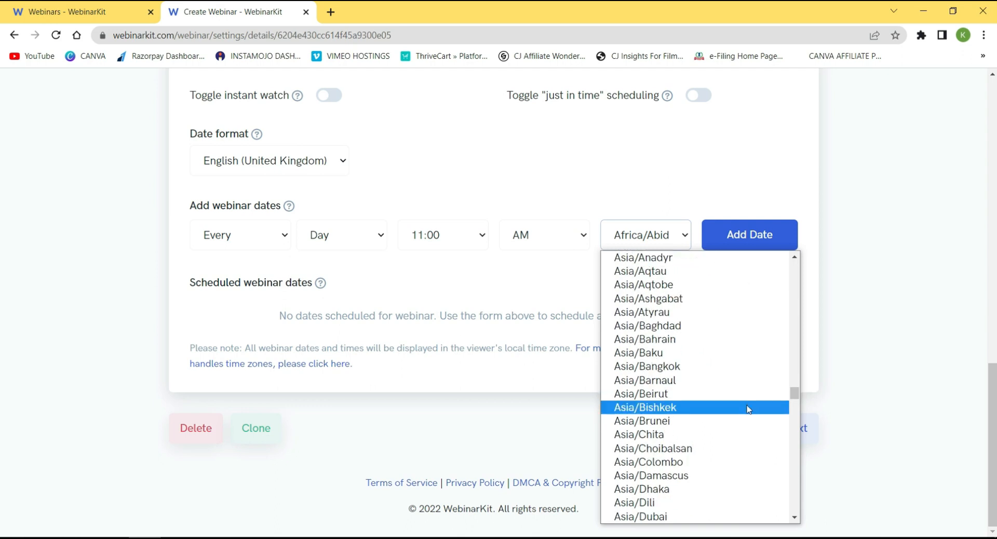
{"action": "scroll", "coordinate": [681, 473], "scroll_direction": "down", "scroll_amount": 3}
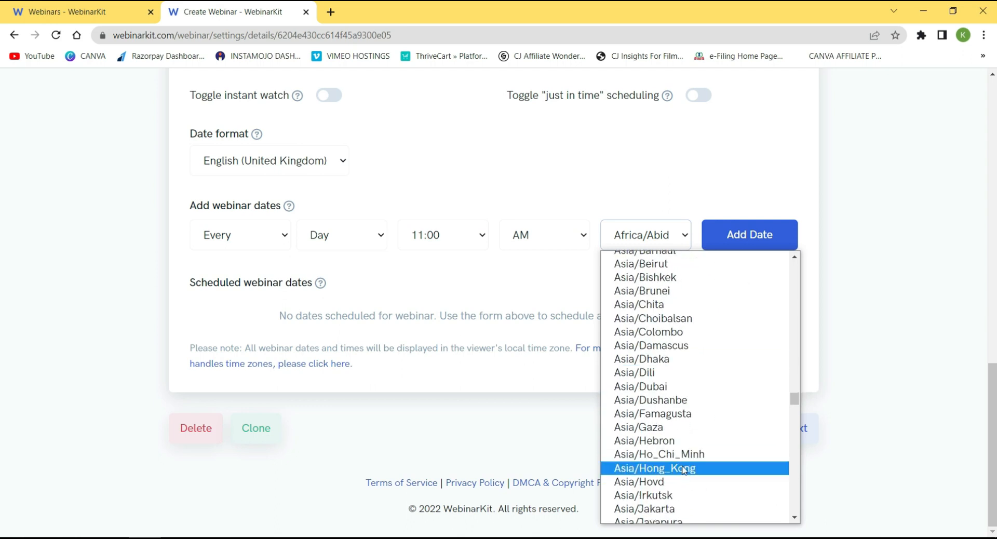
{"action": "scroll", "coordinate": [670, 414], "scroll_direction": "down", "scroll_amount": 3}
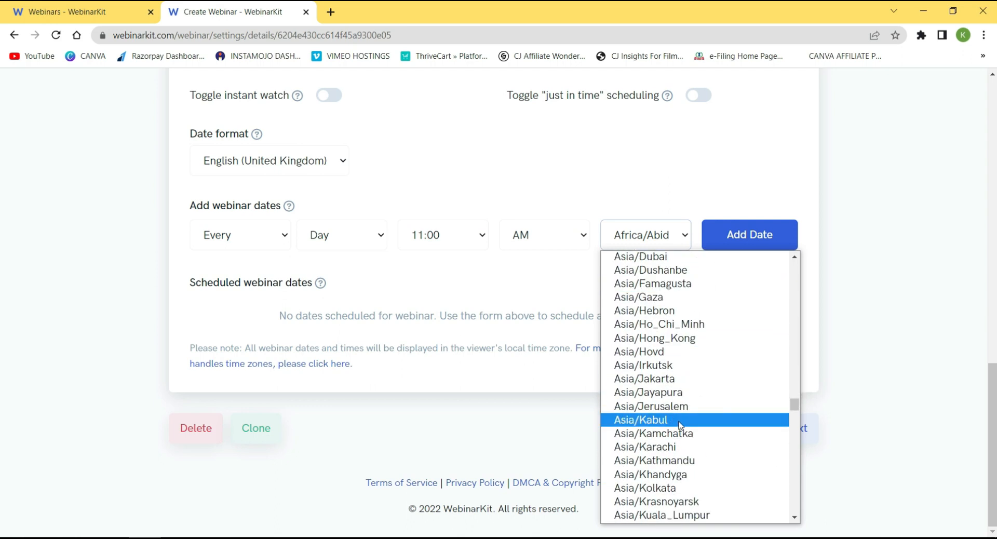
{"action": "scroll", "coordinate": [681, 435], "scroll_direction": "down", "scroll_amount": 1}
{"action": "scroll", "coordinate": [679, 407], "scroll_direction": "down", "scroll_amount": 3}
{"action": "left_click", "coordinate": [675, 360]}
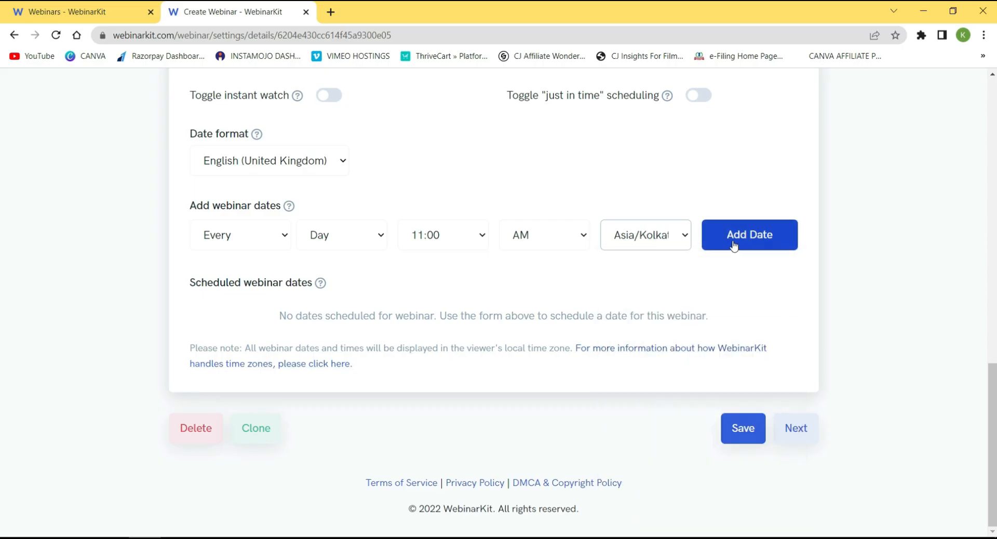
{"action": "left_click", "coordinate": [750, 237]}
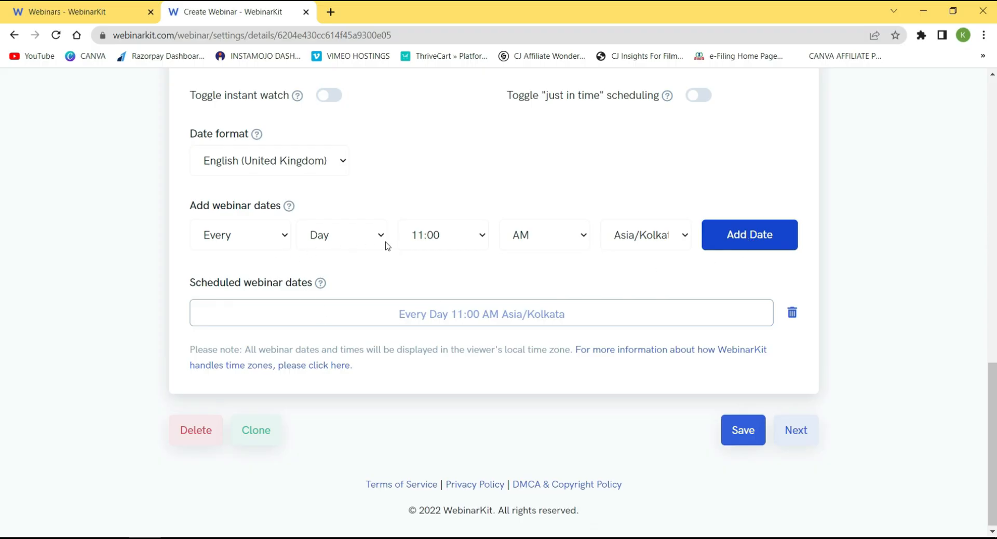
Add two more daily sessions at 4:00 PM and 8:00 PM.
{"action": "left_click", "coordinate": [477, 239]}
{"action": "scroll", "coordinate": [470, 364], "scroll_direction": "down", "scroll_amount": 1}
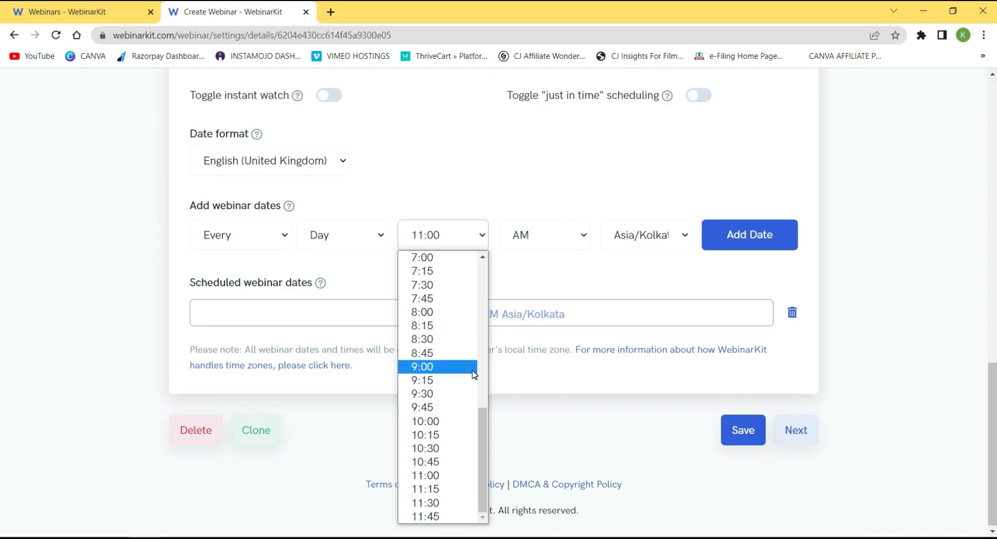
{"action": "scroll", "coordinate": [446, 447], "scroll_direction": "up", "scroll_amount": 10}
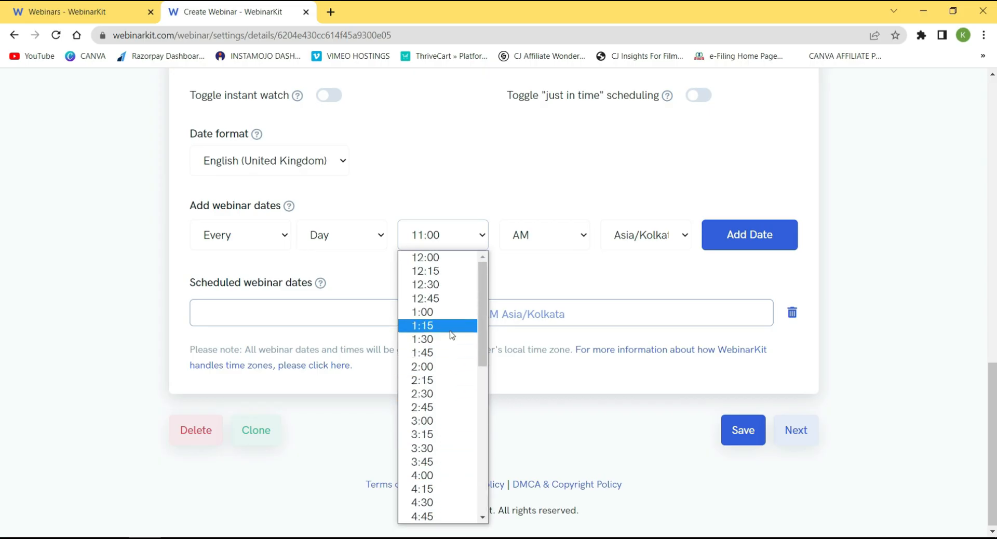
{"action": "scroll", "coordinate": [446, 376], "scroll_direction": "down", "scroll_amount": 3}
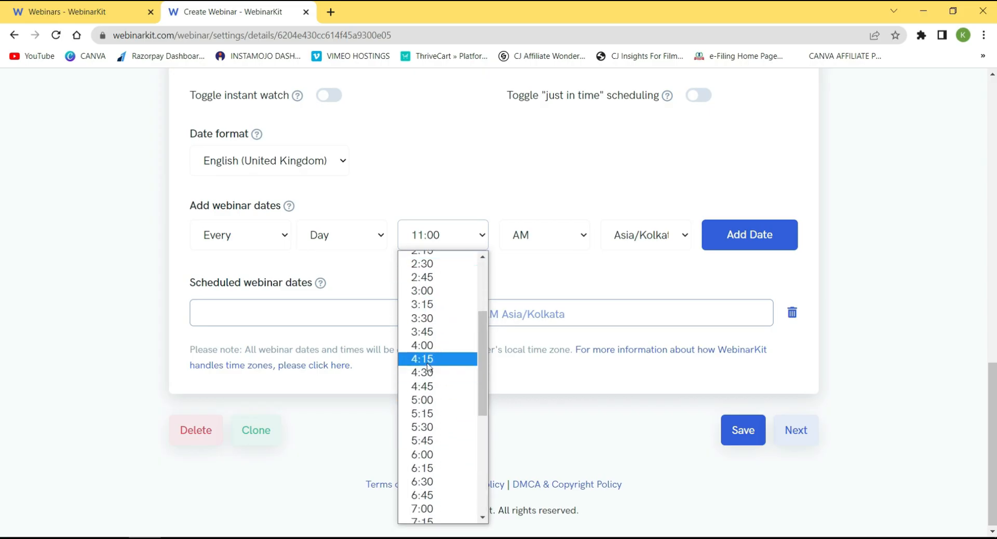
{"action": "left_click", "coordinate": [425, 346]}
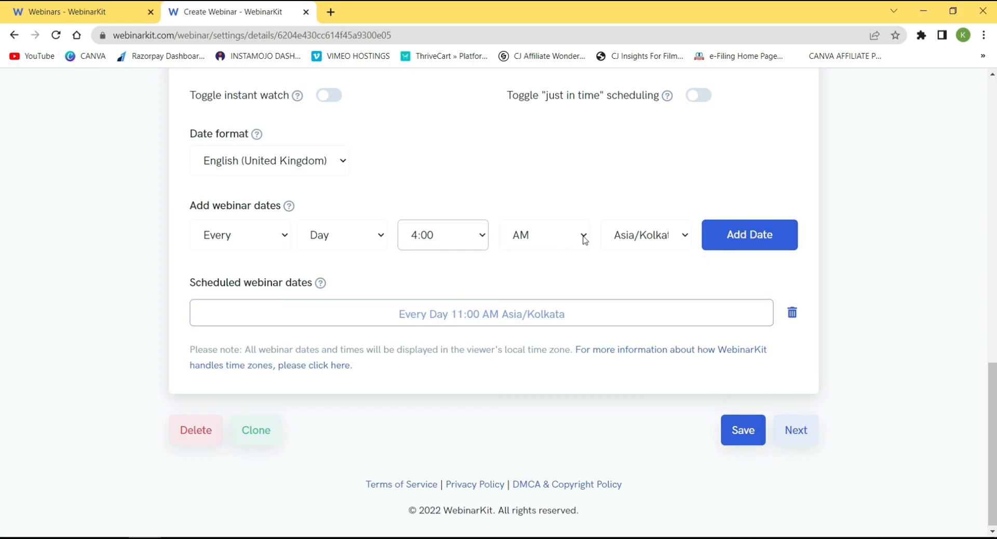
{"action": "left_click", "coordinate": [583, 237]}
{"action": "left_click", "coordinate": [527, 258]}
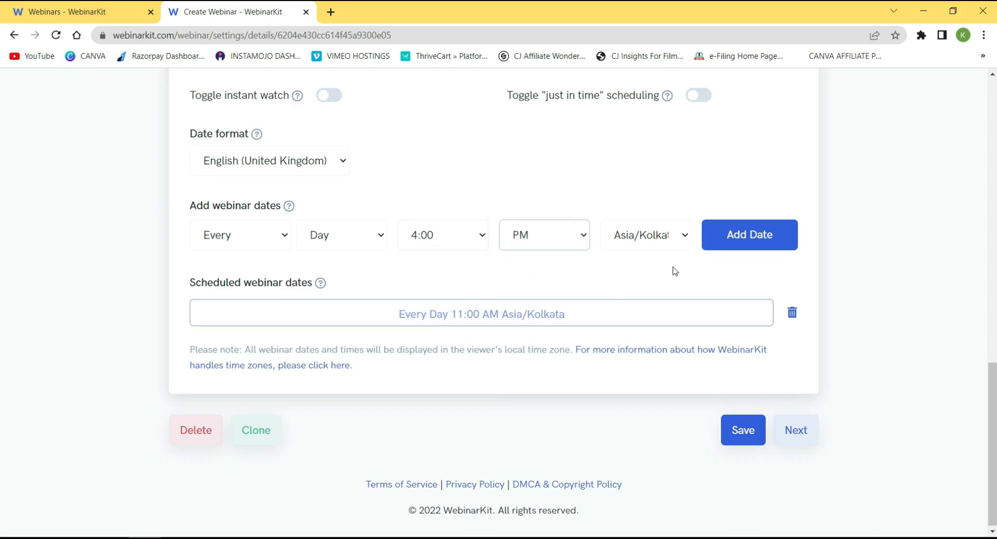
{"action": "left_click", "coordinate": [759, 242]}
{"action": "left_click", "coordinate": [481, 237]}
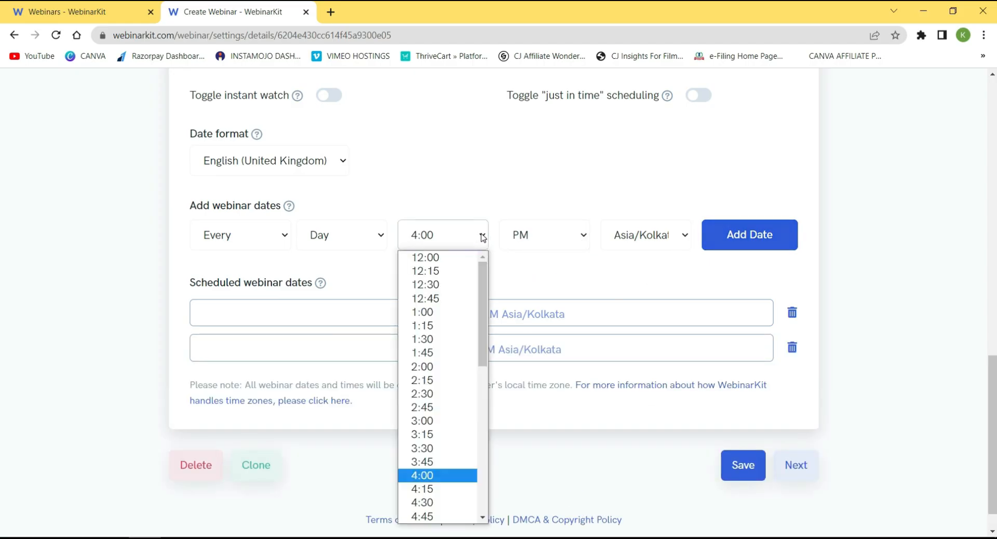
{"action": "scroll", "coordinate": [461, 400], "scroll_direction": "down", "scroll_amount": 3}
{"action": "scroll", "coordinate": [450, 433], "scroll_direction": "down", "scroll_amount": 3}
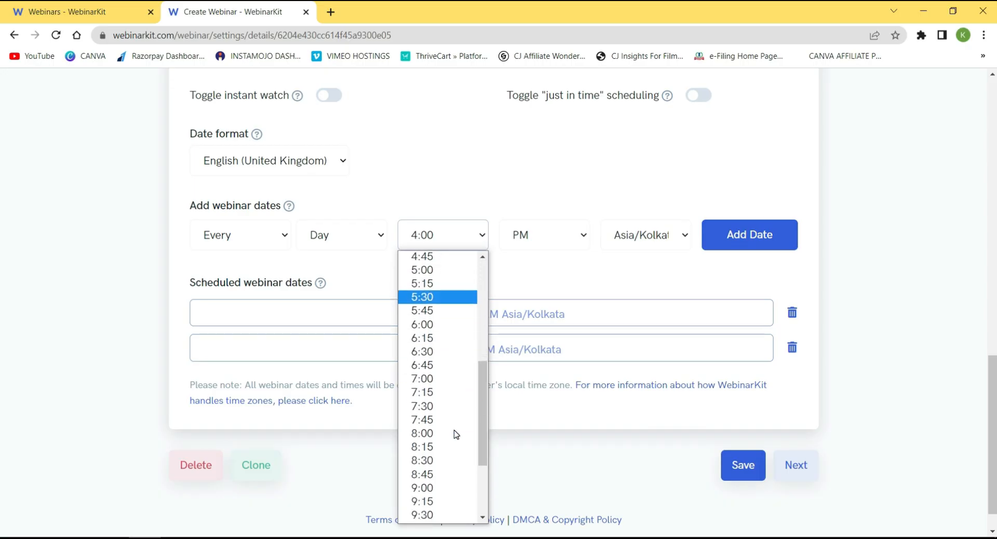
{"action": "left_click", "coordinate": [423, 433]}
{"action": "left_click", "coordinate": [748, 242]}
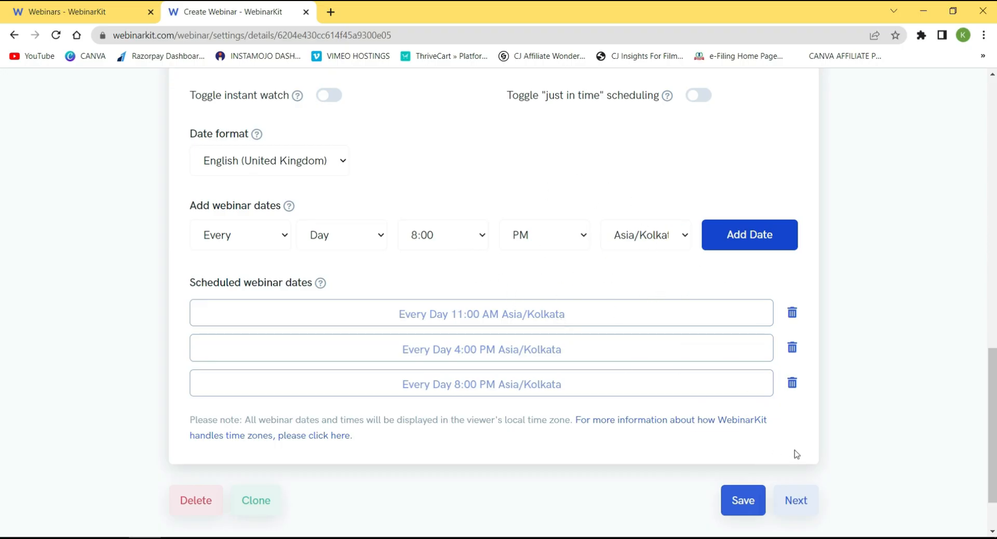
Save the Details step with the daily 11 AM, 4 PM and 8 PM sessions.
{"action": "left_click", "coordinate": [742, 501]}
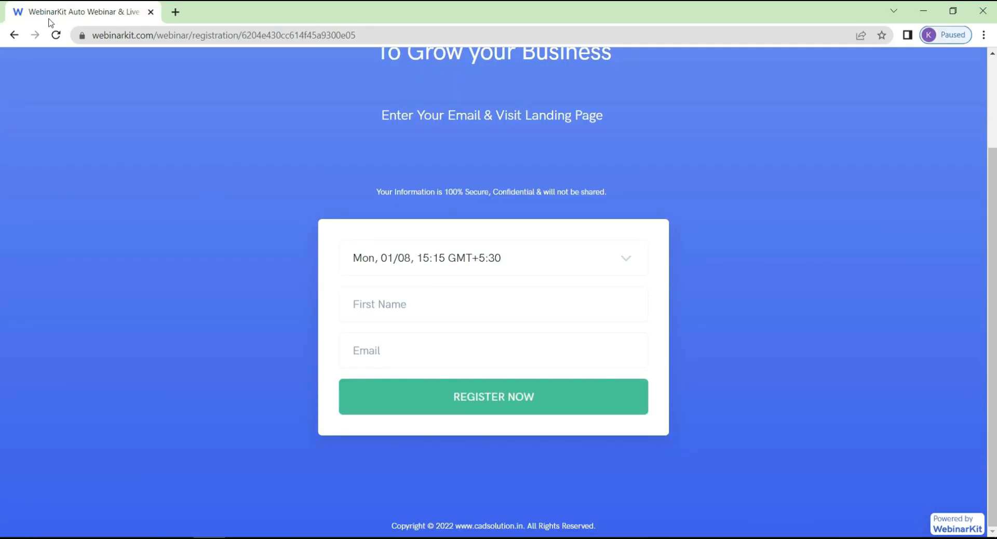
Reload the registration page and check it lists Mon 16:00, Mon 20:00 and Tue 11:00 sessions.
{"action": "left_click", "coordinate": [56, 35]}
{"action": "left_click", "coordinate": [623, 255]}
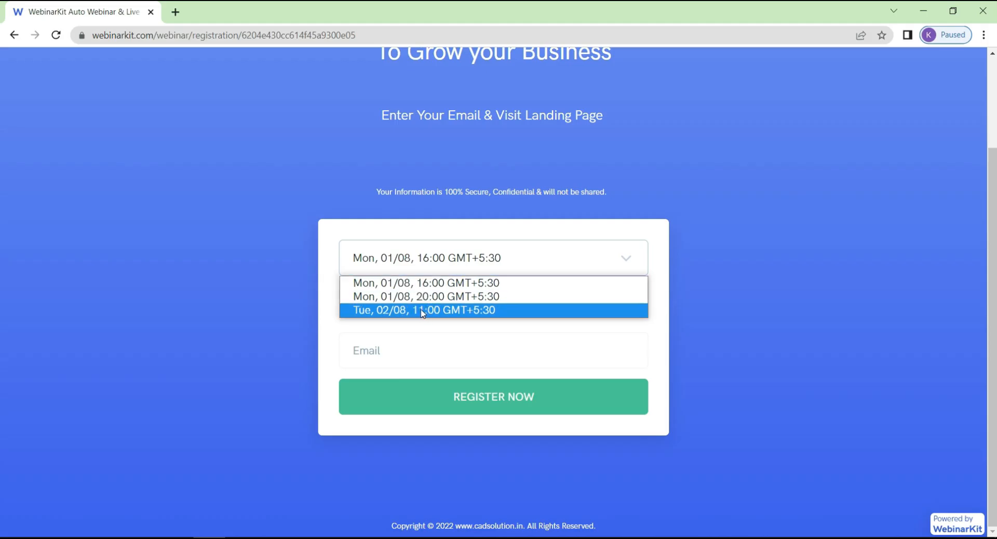
{"action": "left_click", "coordinate": [331, 329]}
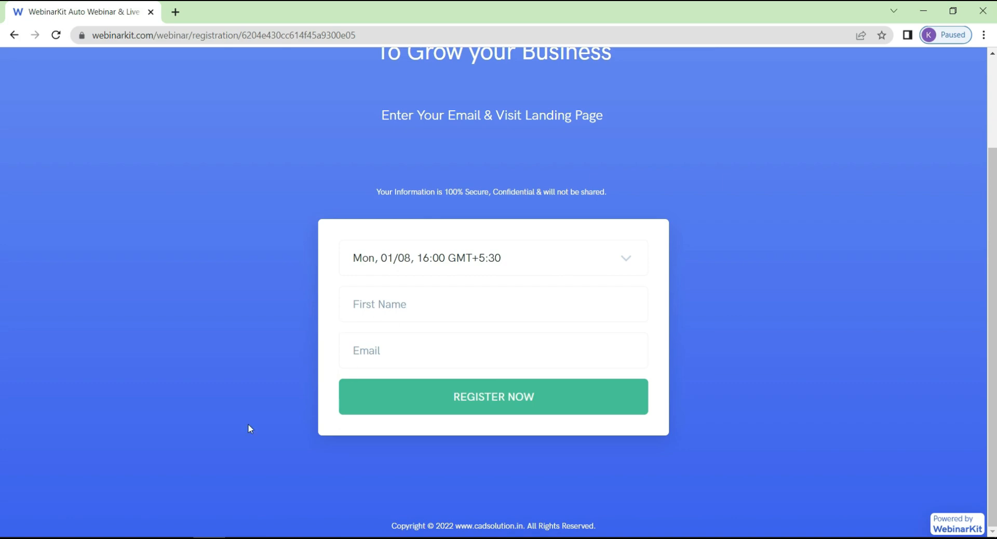
{"action": "left_click", "coordinate": [144, 538]}
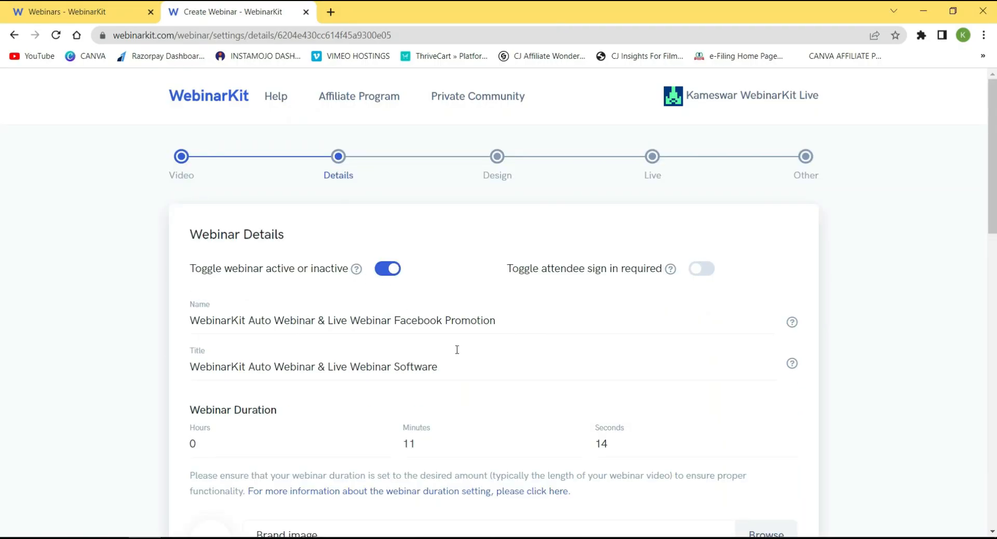
Add a one-off session on 4 August 2022 at 12:00 PM Asia/Kolkata.
{"action": "scroll", "coordinate": [457, 349], "scroll_direction": "down", "scroll_amount": 18}
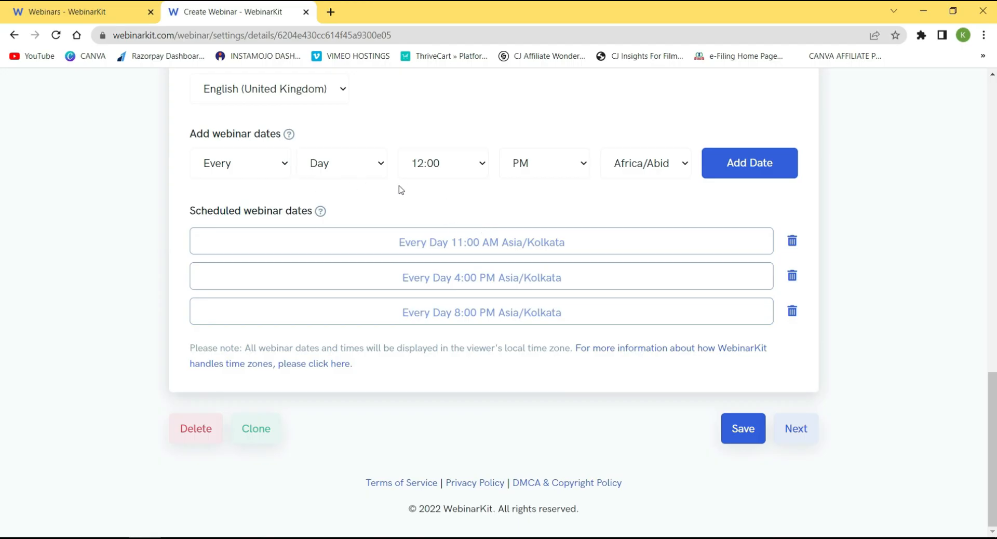
{"action": "left_click", "coordinate": [285, 164]}
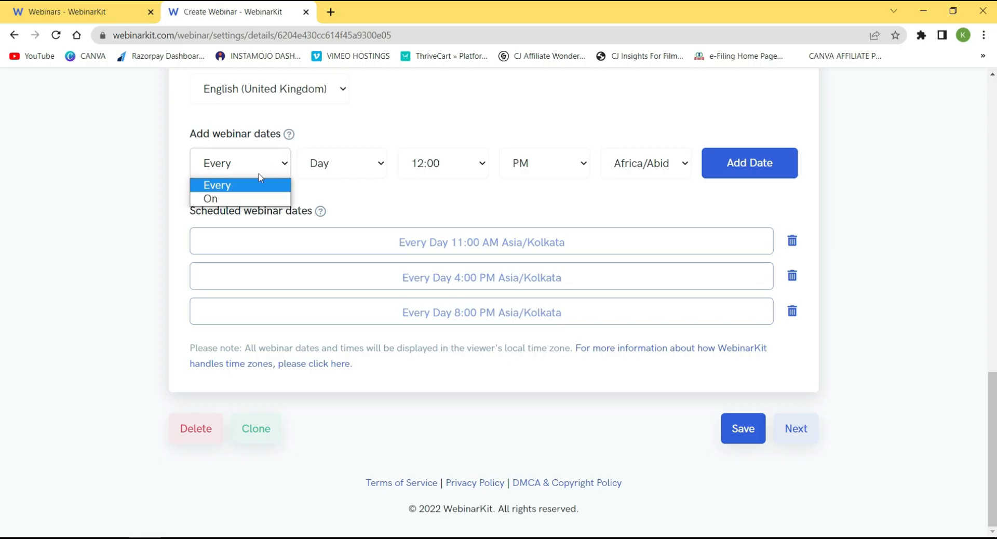
{"action": "left_click", "coordinate": [222, 201]}
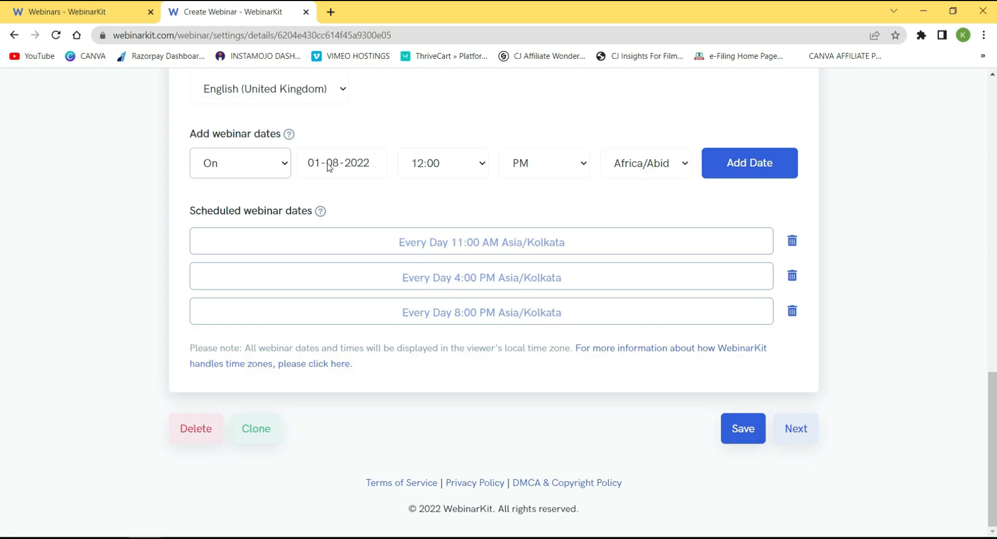
{"action": "left_click", "coordinate": [371, 169]}
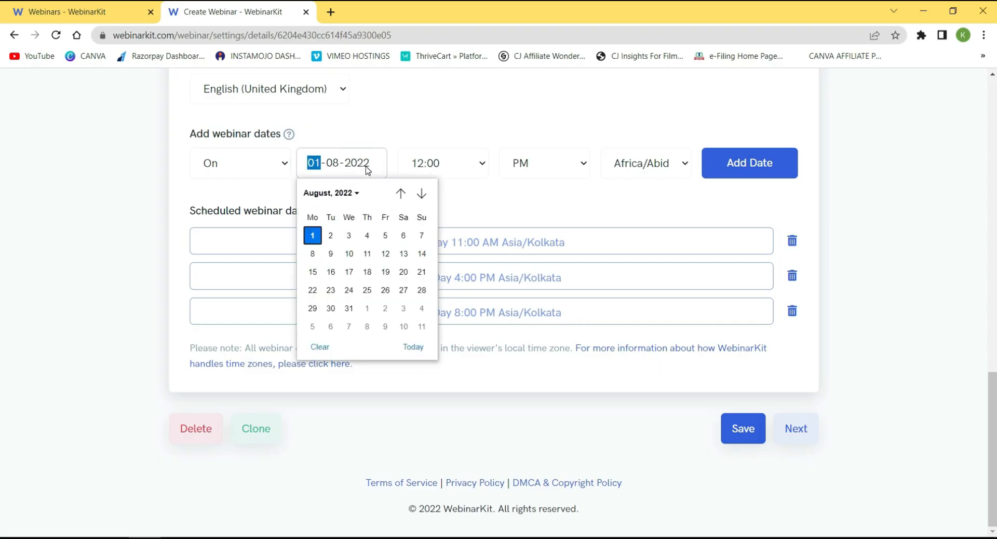
{"action": "left_click", "coordinate": [368, 236]}
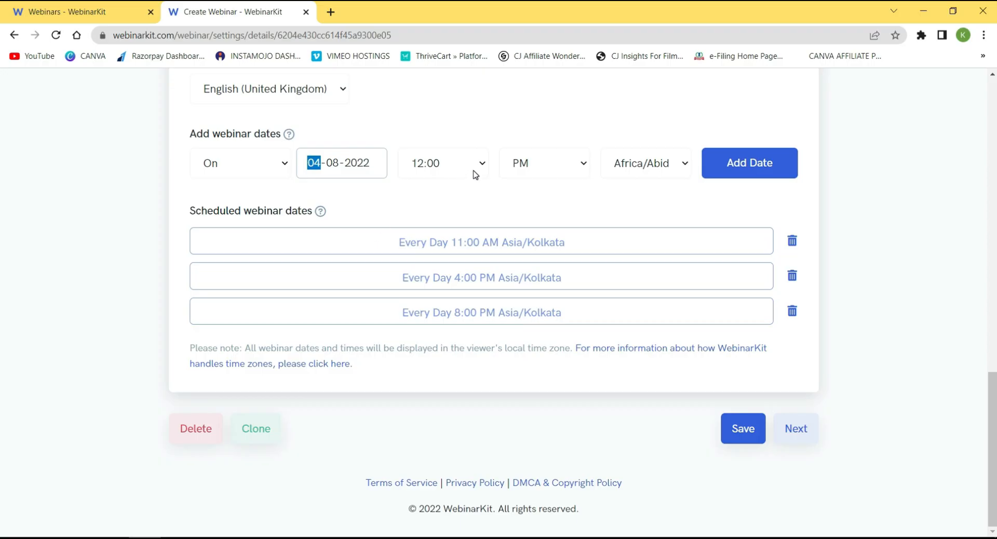
{"action": "left_click", "coordinate": [665, 161]}
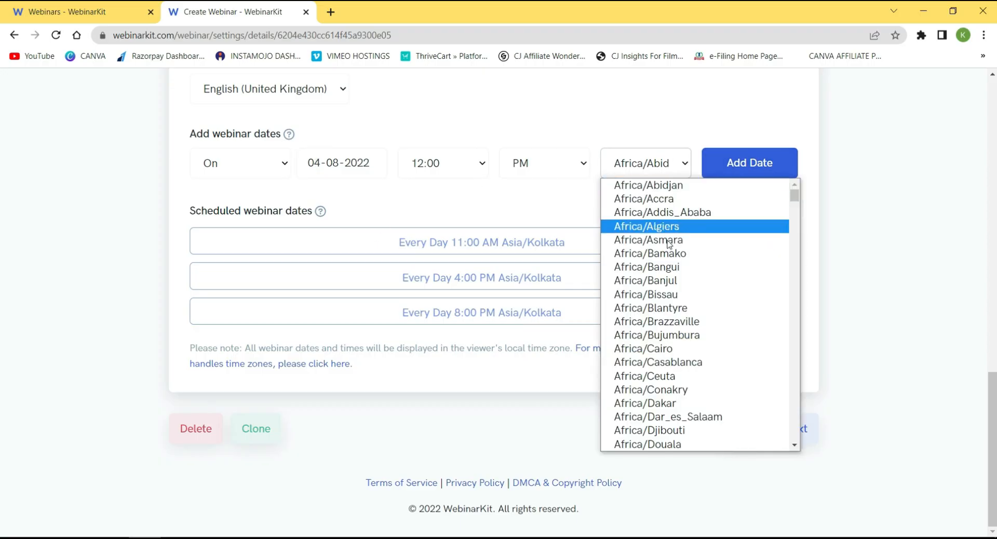
{"action": "scroll", "coordinate": [669, 244], "scroll_direction": "down", "scroll_amount": 15}
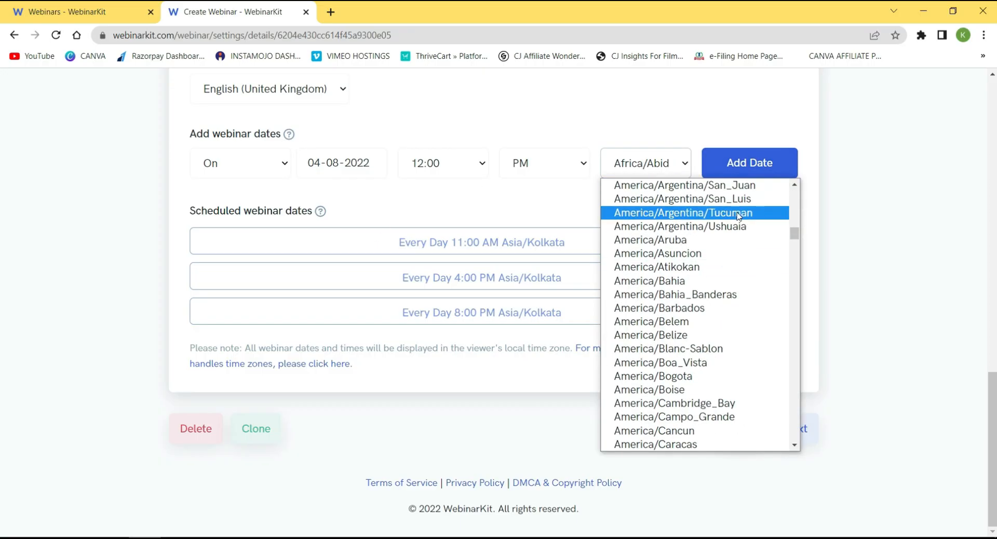
{"action": "left_click_drag", "start_coordinate": [794, 235], "coordinate": [789, 338]}
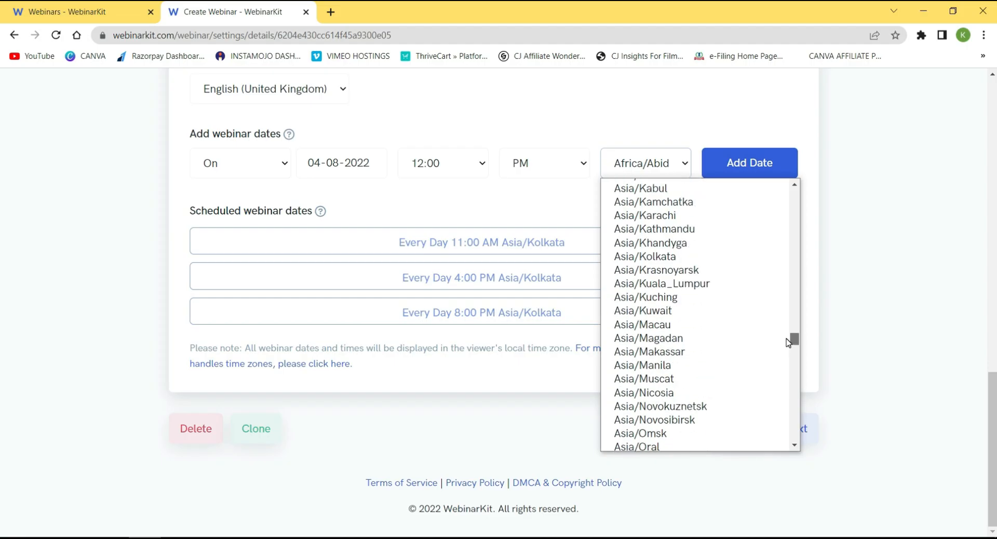
{"action": "left_click", "coordinate": [661, 260]}
{"action": "left_click", "coordinate": [745, 165]}
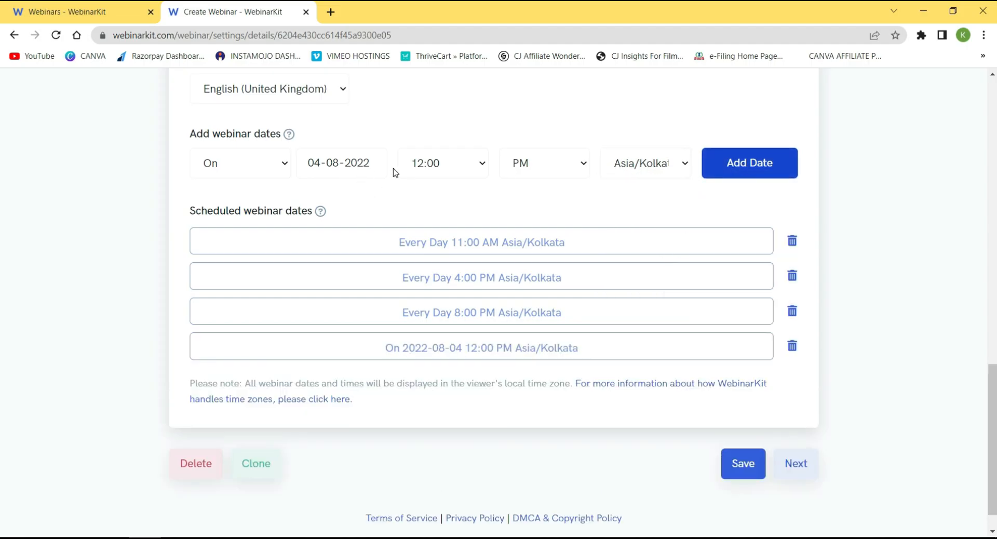
Add a second one-off session on 6 August 2022 and save the webinar.
{"action": "left_click", "coordinate": [377, 168]}
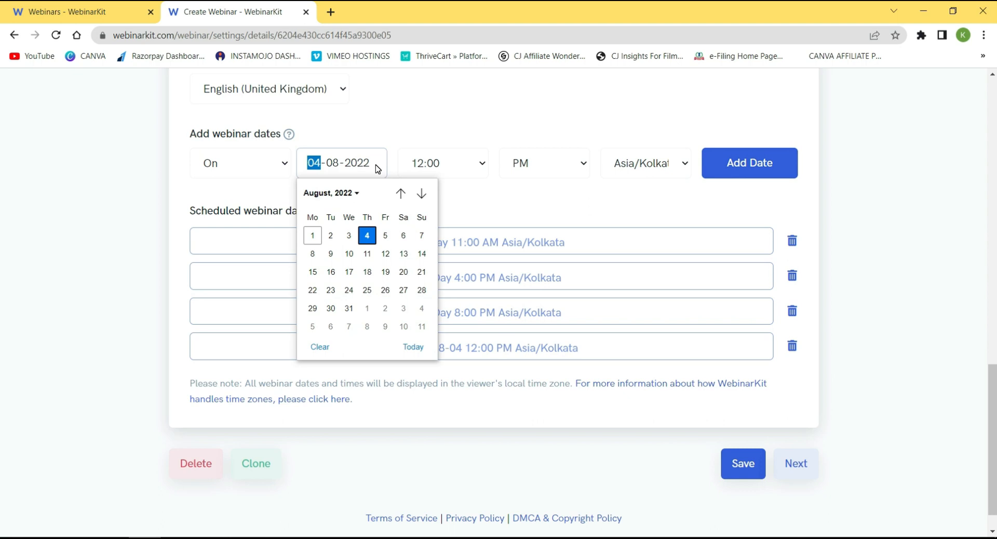
{"action": "left_click", "coordinate": [403, 237]}
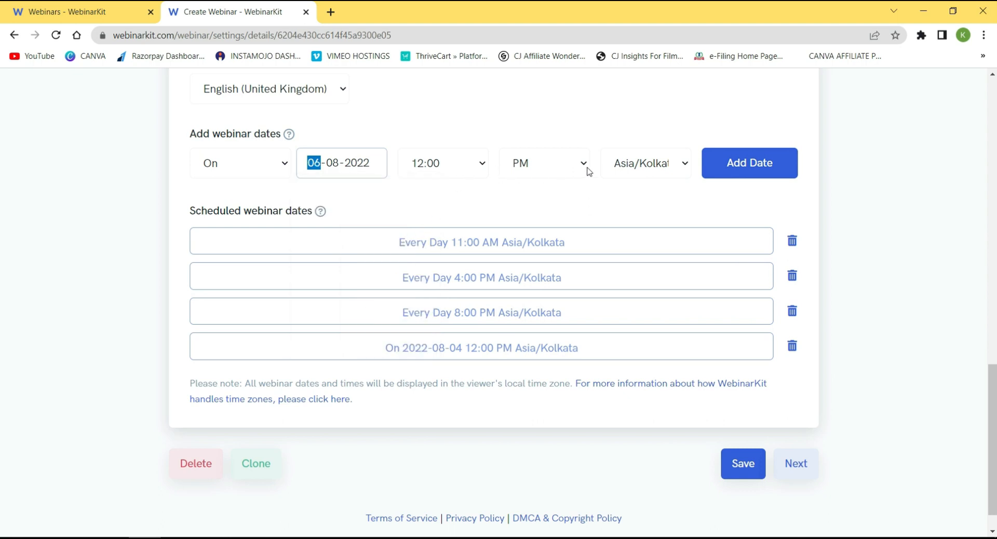
{"action": "left_click", "coordinate": [747, 164]}
{"action": "left_click", "coordinate": [738, 498]}
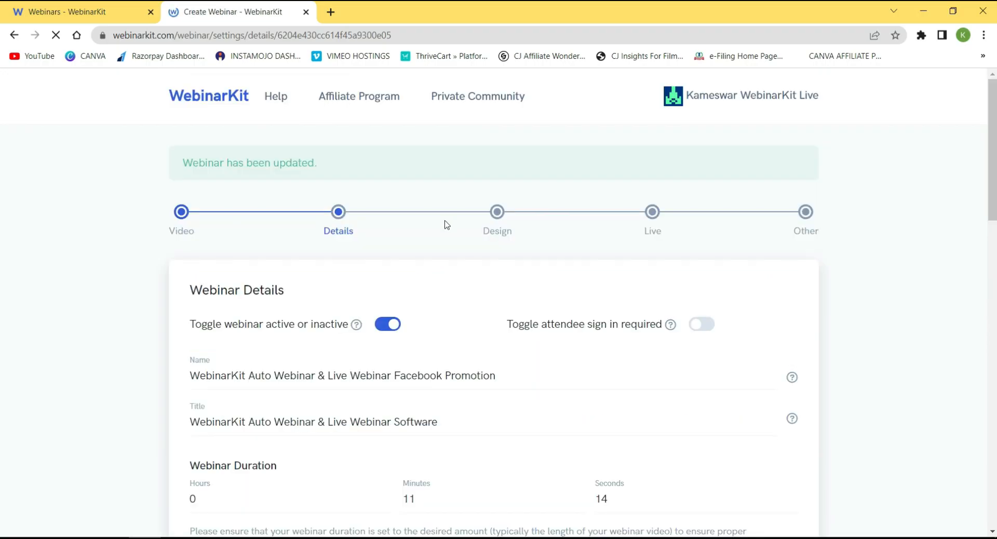
{"action": "left_click", "coordinate": [209, 538]}
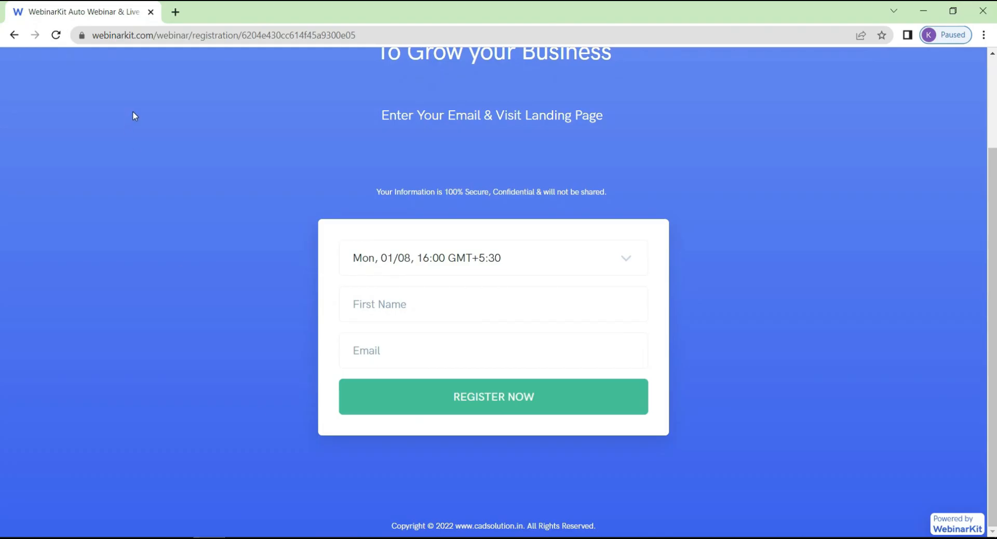
{"action": "left_click", "coordinate": [57, 38]}
{"action": "left_click", "coordinate": [624, 260]}
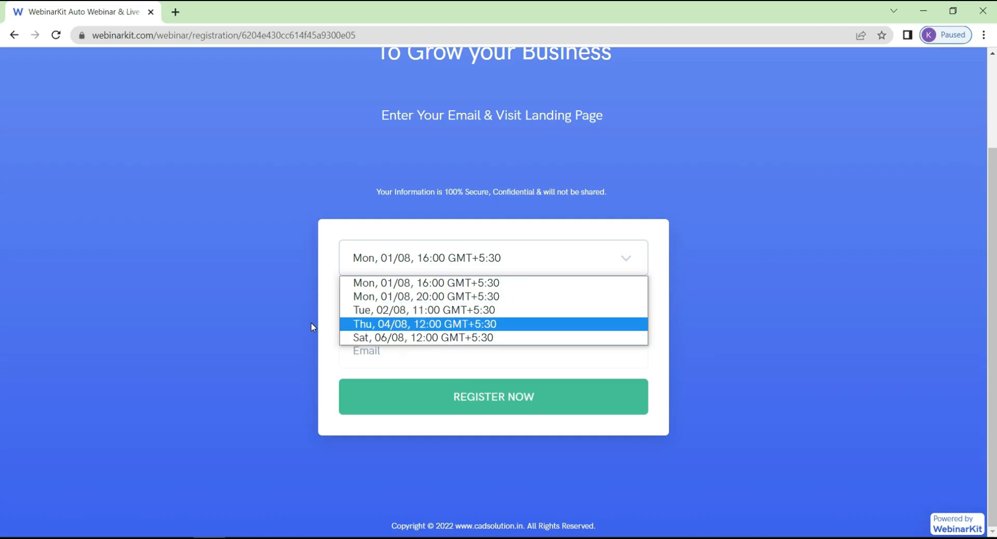
{"action": "left_click", "coordinate": [334, 366]}
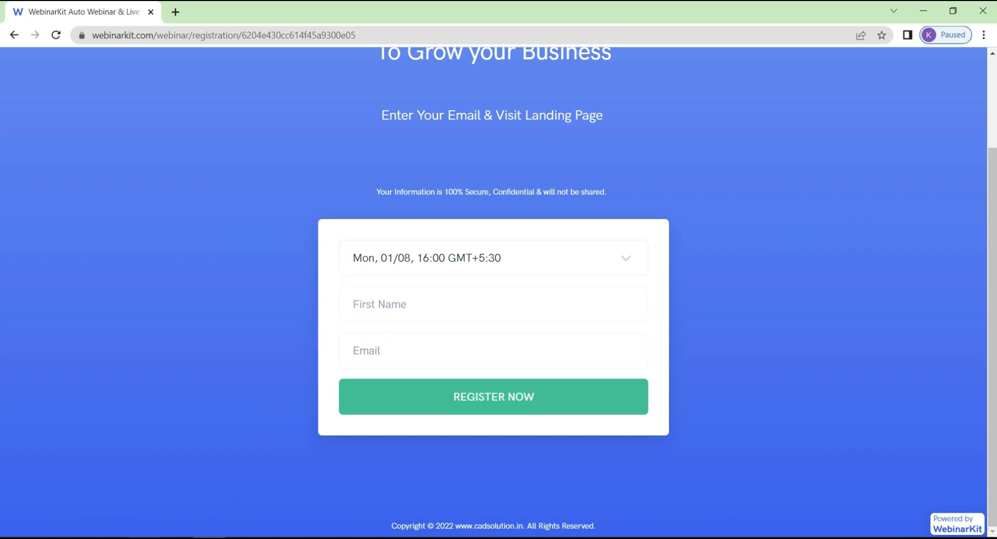
{"action": "key", "text": "alt+Tab"}
{"action": "scroll", "coordinate": [483, 399], "scroll_direction": "down", "scroll_amount": 13}
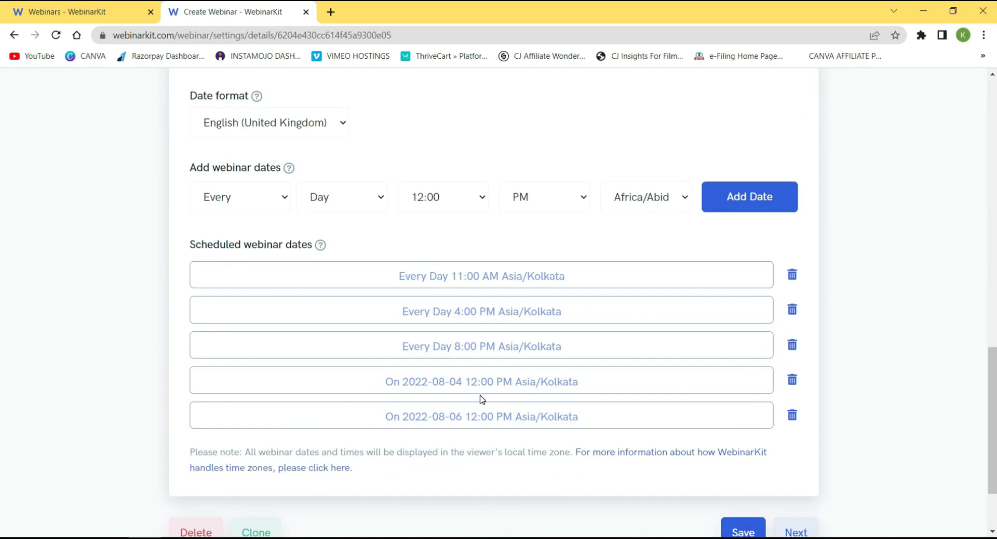
Save the Details step again with the three daily and two one-off August sessions.
{"action": "scroll", "coordinate": [482, 399], "scroll_direction": "down", "scroll_amount": 2}
{"action": "scroll", "coordinate": [537, 385], "scroll_direction": "up", "scroll_amount": 1}
{"action": "scroll", "coordinate": [534, 378], "scroll_direction": "down", "scroll_amount": 1}
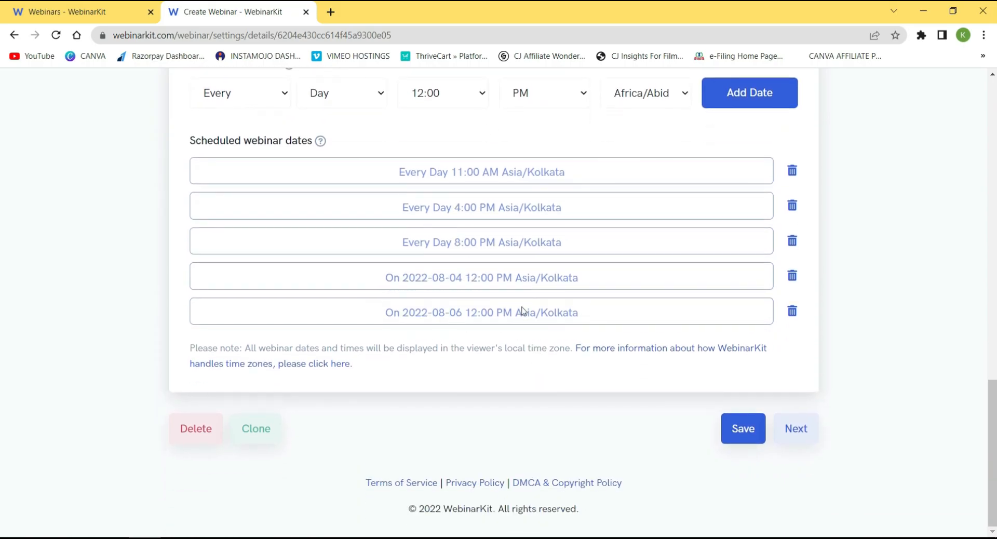
{"action": "scroll", "coordinate": [379, 156], "scroll_direction": "up", "scroll_amount": 1}
{"action": "scroll", "coordinate": [512, 231], "scroll_direction": "up", "scroll_amount": 2}
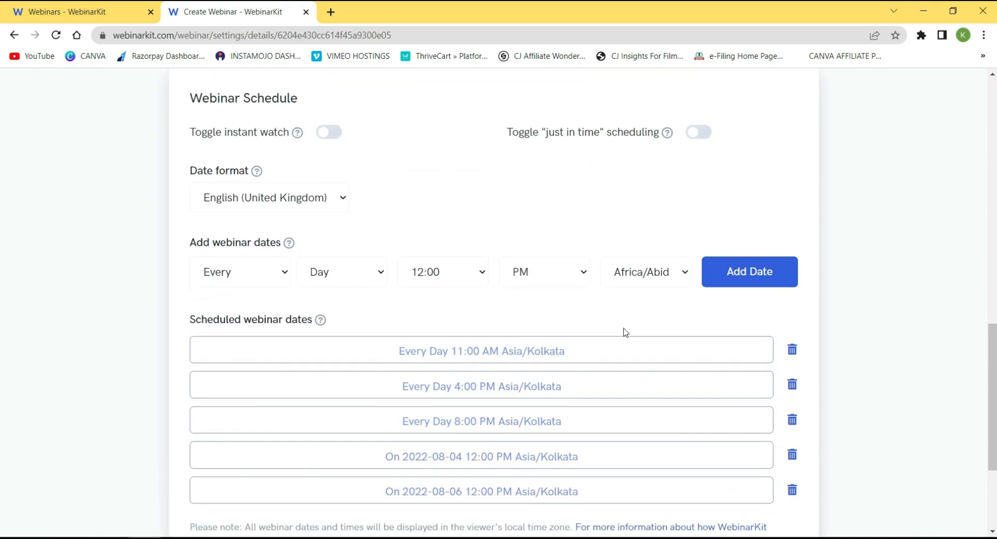
{"action": "scroll", "coordinate": [625, 333], "scroll_direction": "down", "scroll_amount": 3}
{"action": "left_click", "coordinate": [741, 430]}
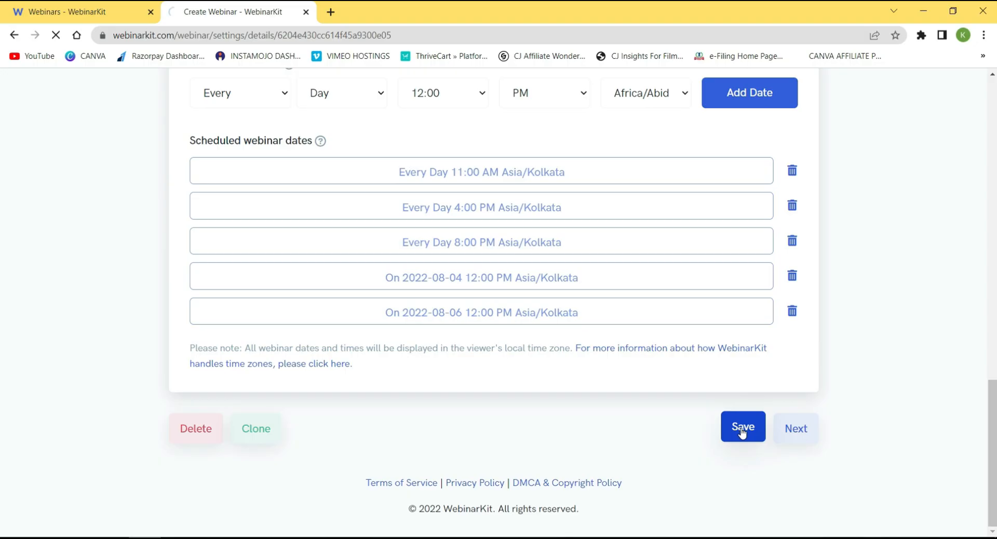